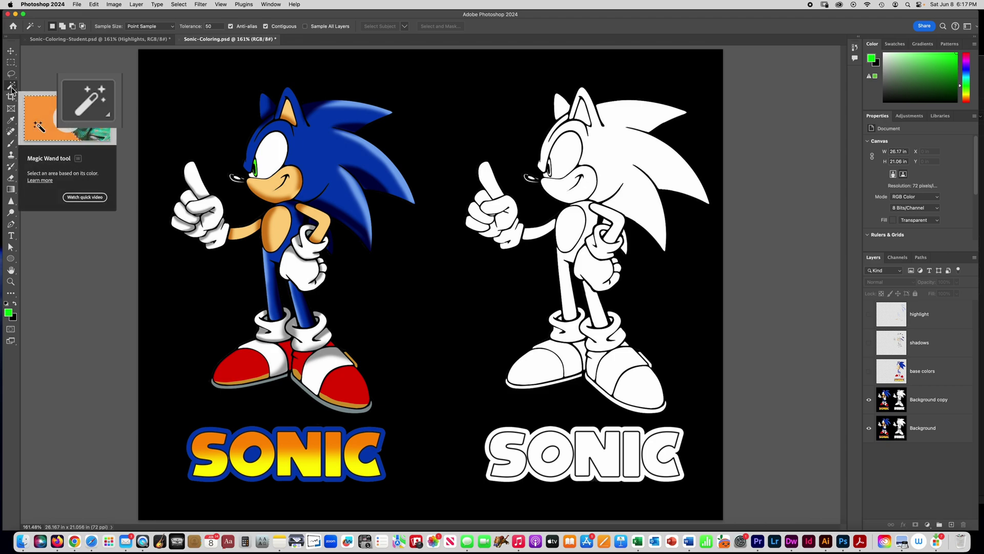
Step: Try the Eyedropper, Brush and Eraser tools one after another
left_click(10, 121)
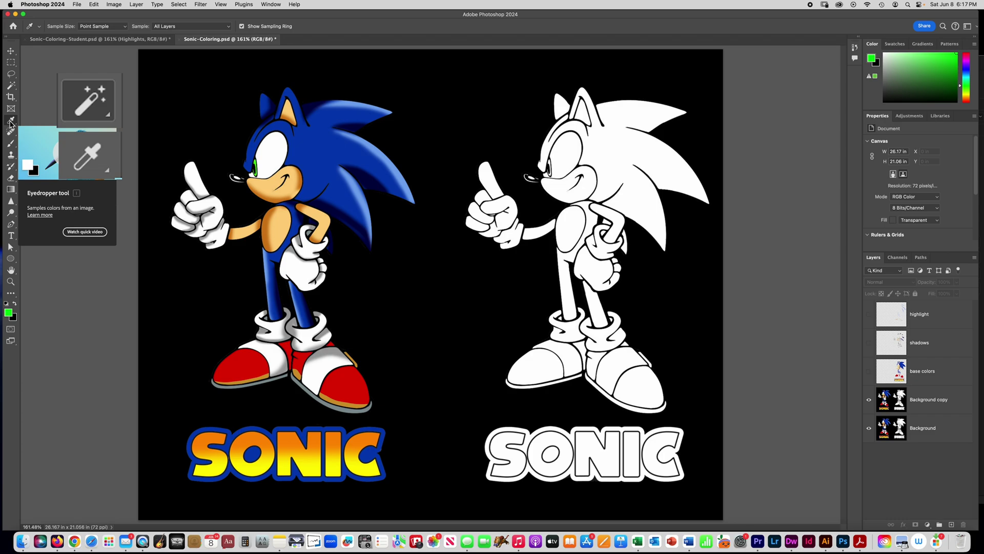
left_click(11, 145)
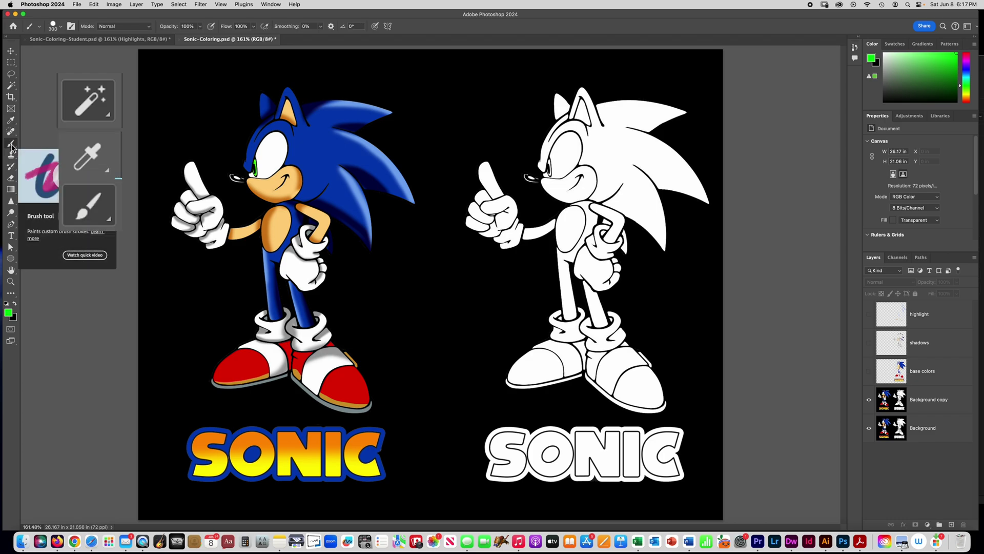
left_click(11, 178)
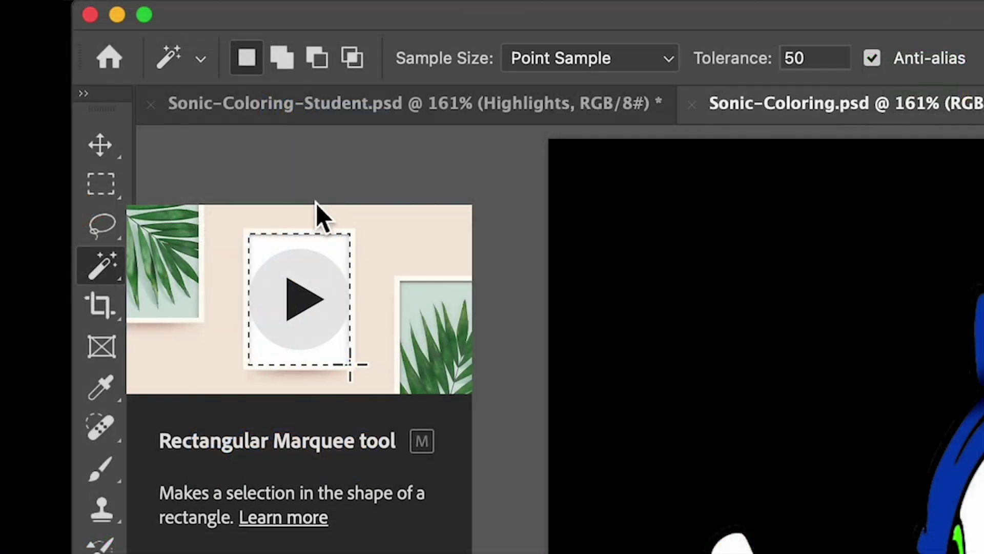
Step: Switch from the Magic Wand to the Object Selection tool and return to the Magic Wand
left_click(103, 278)
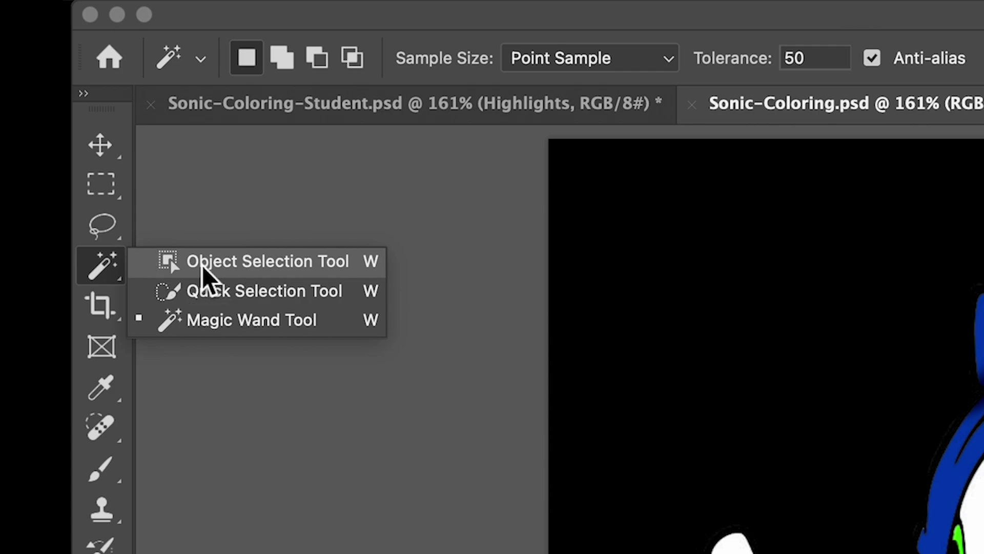
left_click(204, 264)
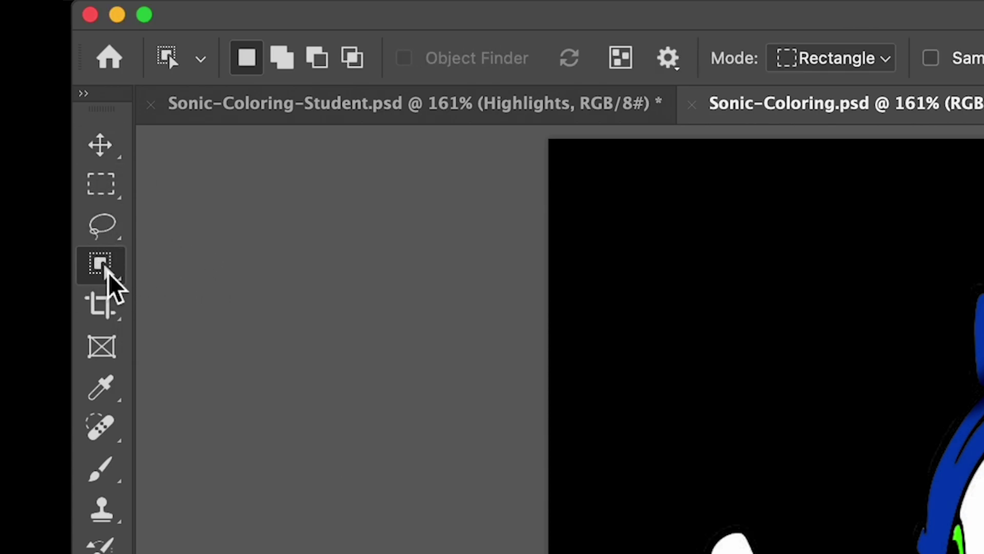
mouse_move(101, 276)
left_mouse_down()
mouse_move(379, 263)
mouse_move(373, 289)
left_mouse_up()
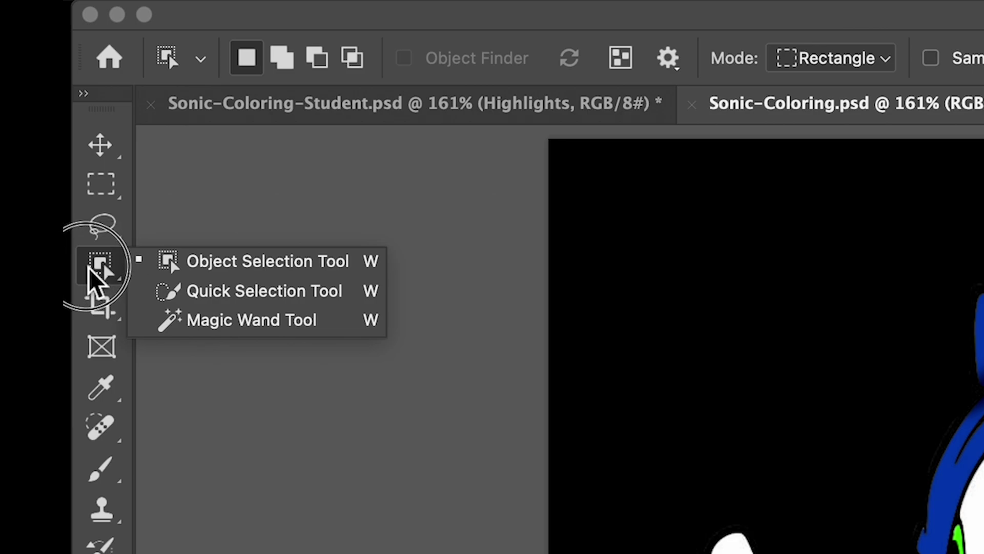
mouse_move(119, 279)
left_mouse_down()
mouse_move(200, 264)
mouse_move(219, 282)
left_mouse_up()
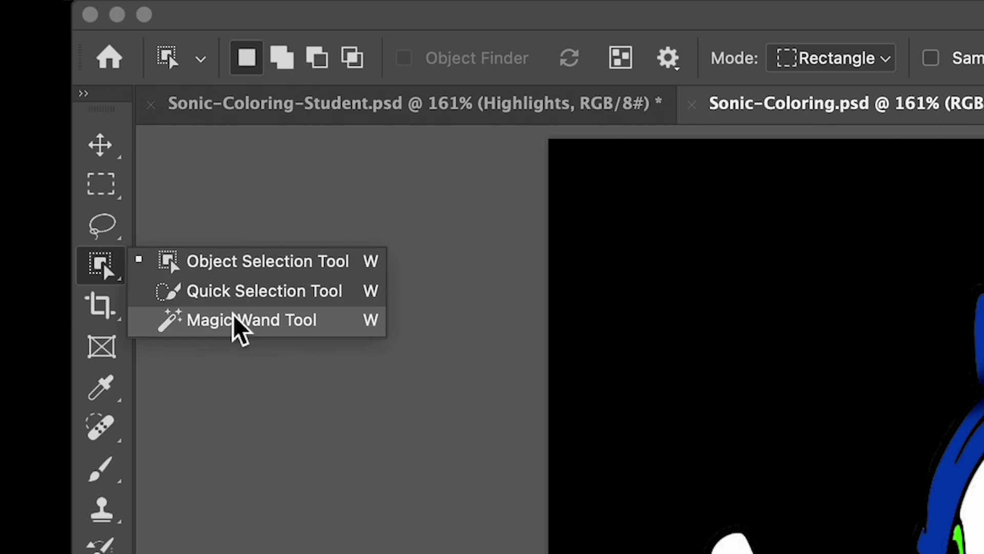
left_click(248, 323)
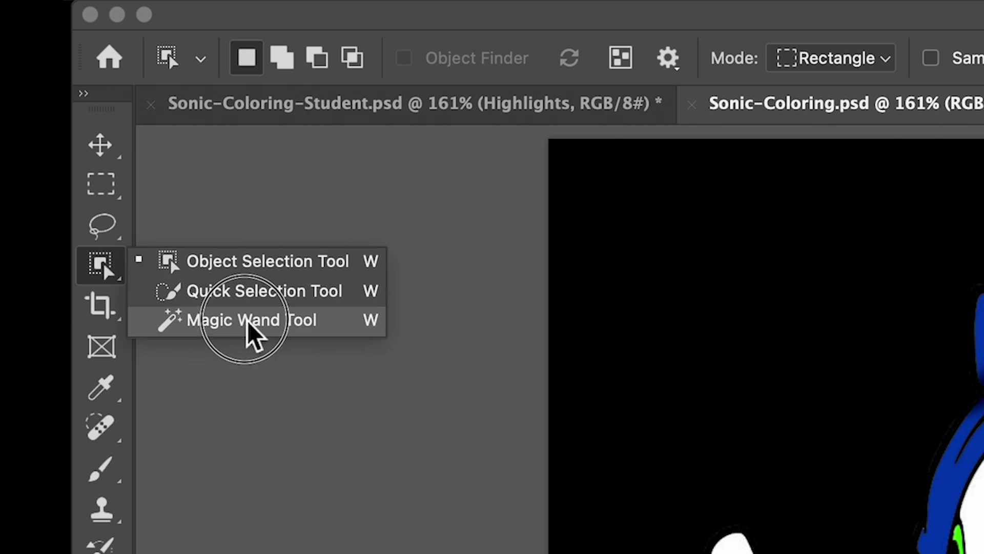
Step: Look through the tool variants grouped with the Brush, Eraser, Eyedropper and Magic Wand tools
left_click(106, 480)
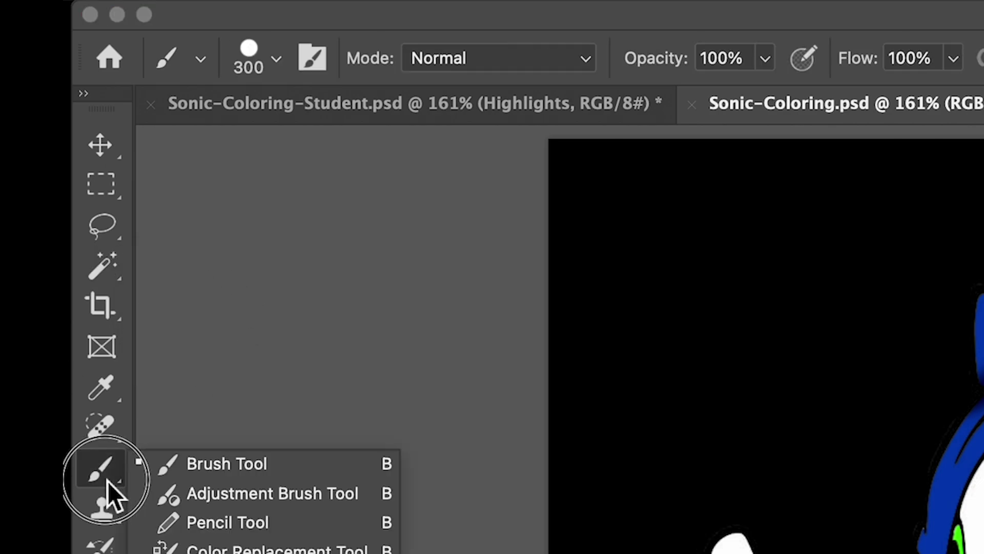
left_click_drag(108, 481, 234, 475)
key("e")
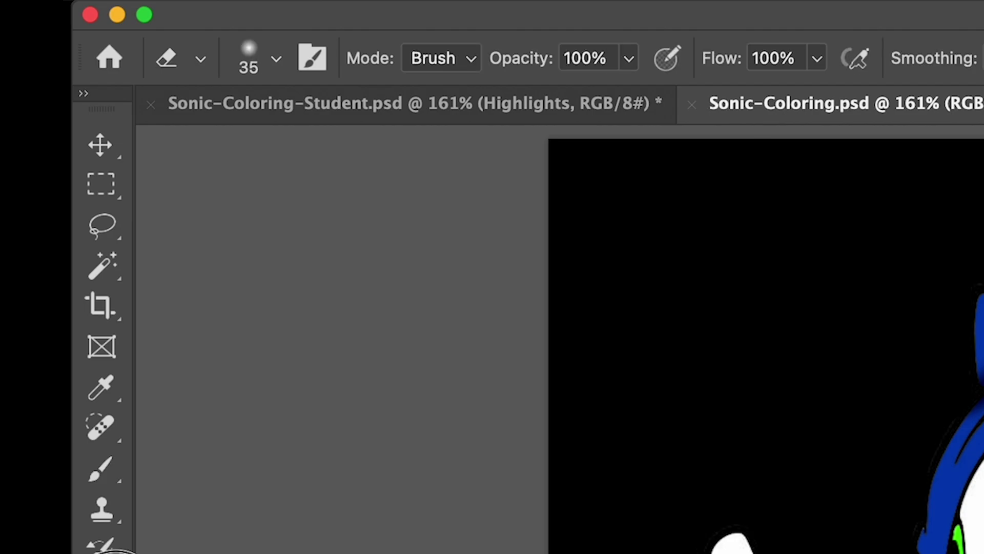
mouse_move(106, 383)
left_mouse_down()
mouse_move(250, 376)
mouse_move(102, 389)
left_mouse_up()
mouse_move(112, 264)
left_mouse_down()
mouse_move(226, 262)
mouse_move(229, 291)
mouse_move(330, 316)
mouse_move(200, 321)
mouse_move(218, 323)
left_mouse_up()
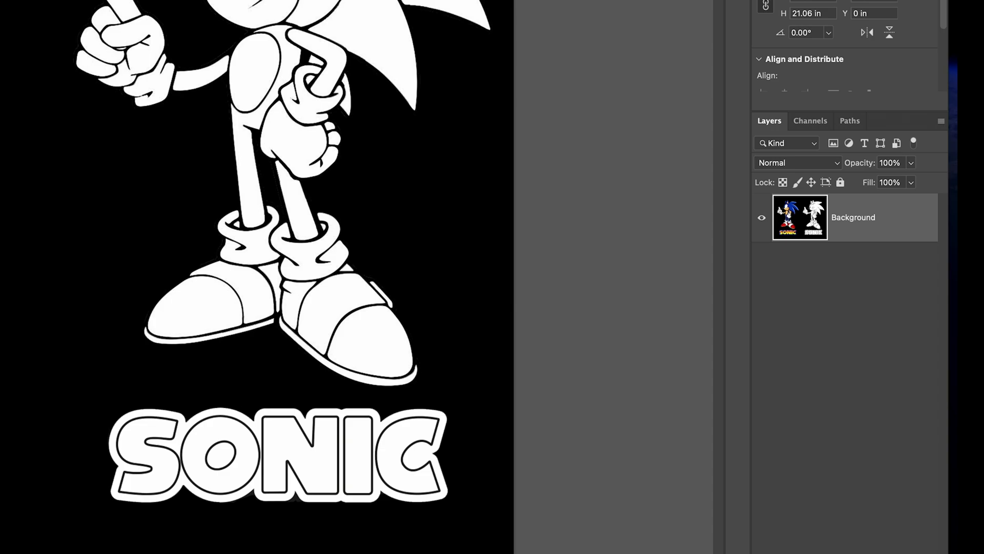
Step: Duplicate the Background layer within Sonic-Coloring-Student.psd under the name Background copy
right_click(865, 220)
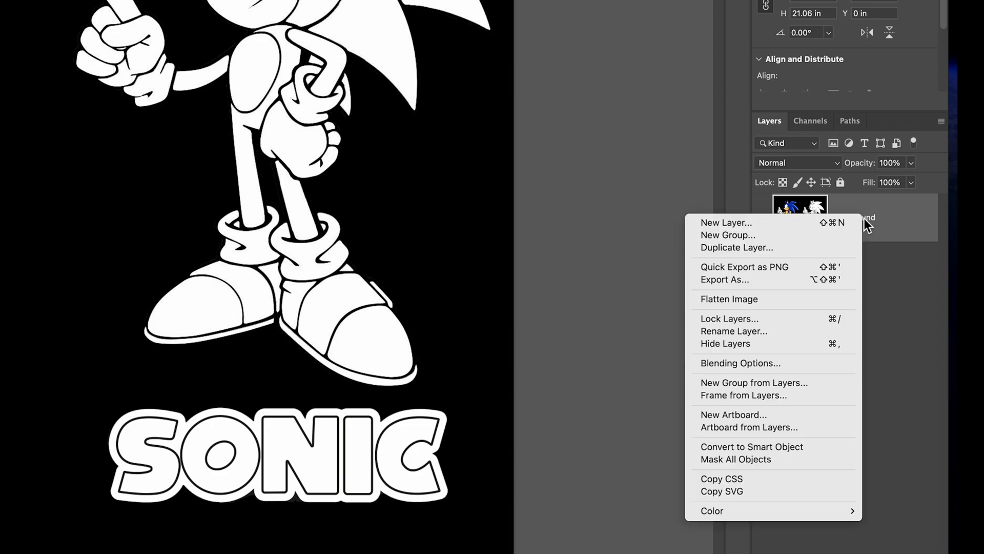
left_click(758, 251)
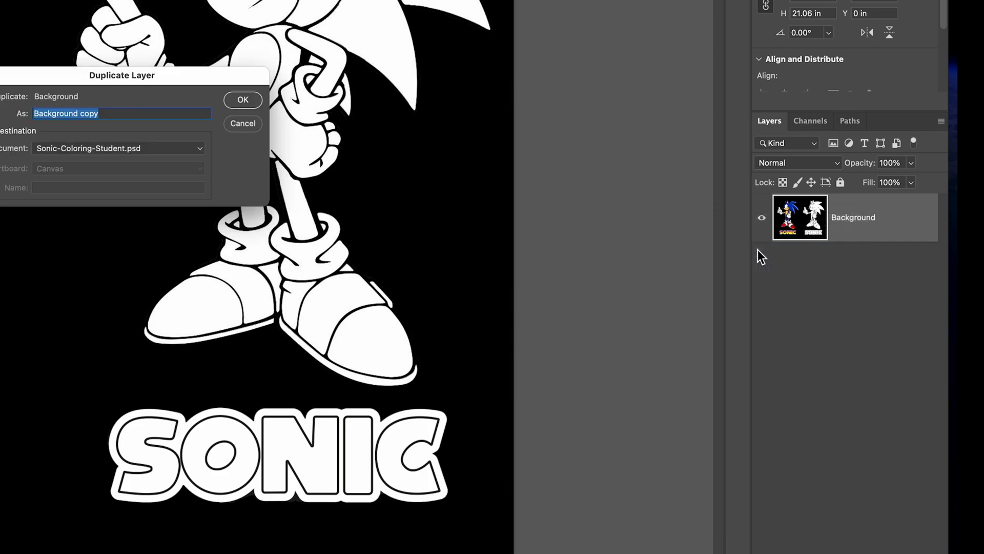
left_click(250, 102)
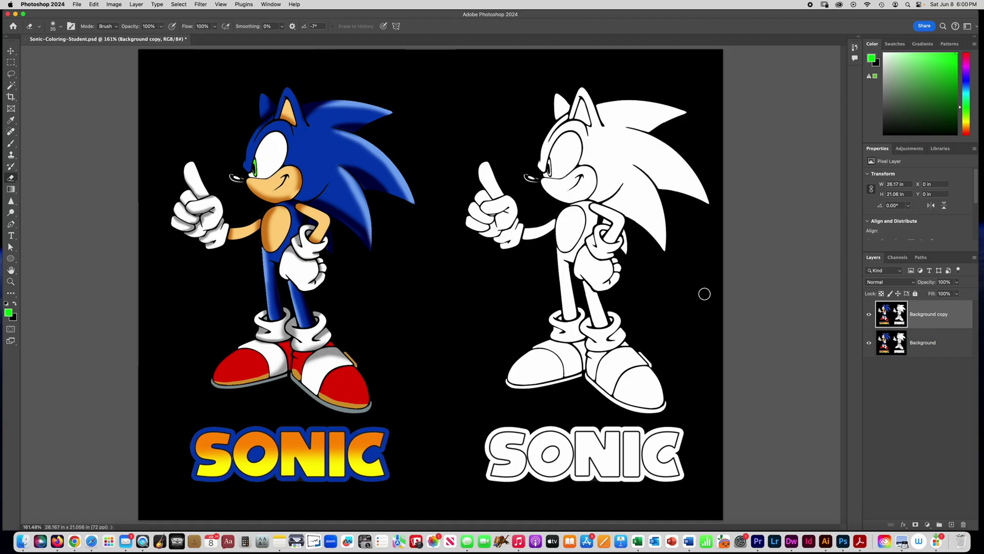
Step: Create a new empty layer named Base Color above the Background copy layer
left_click(137, 5)
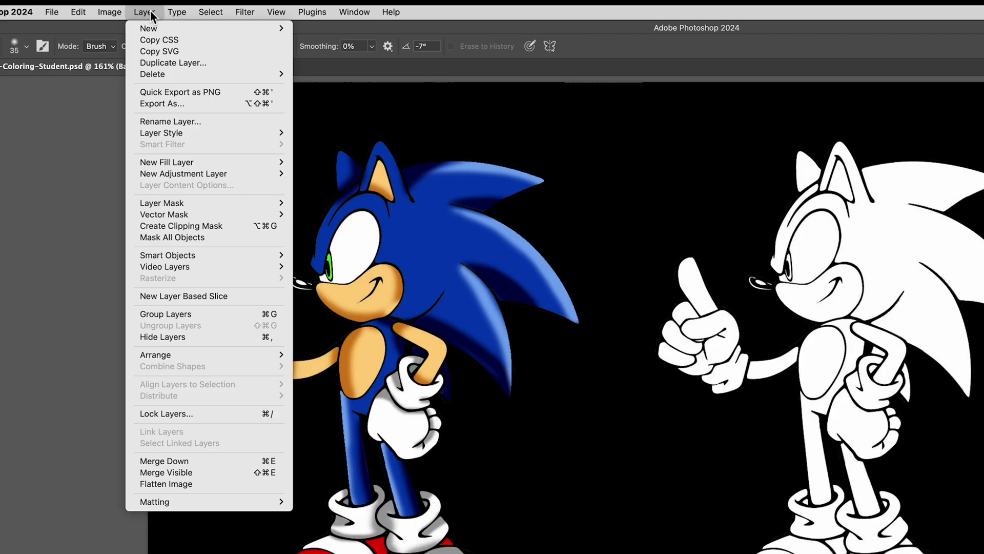
mouse_move(151, 30)
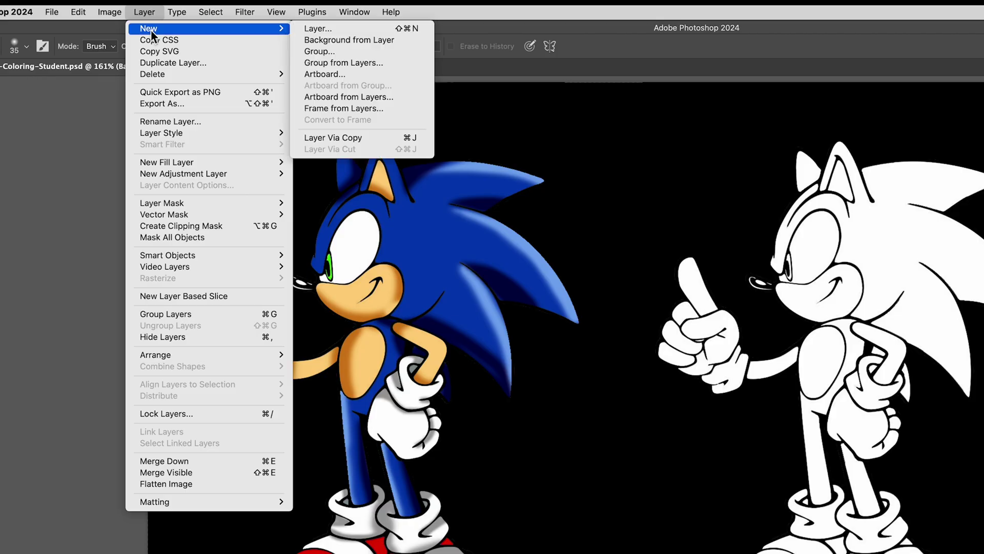
left_click(327, 34)
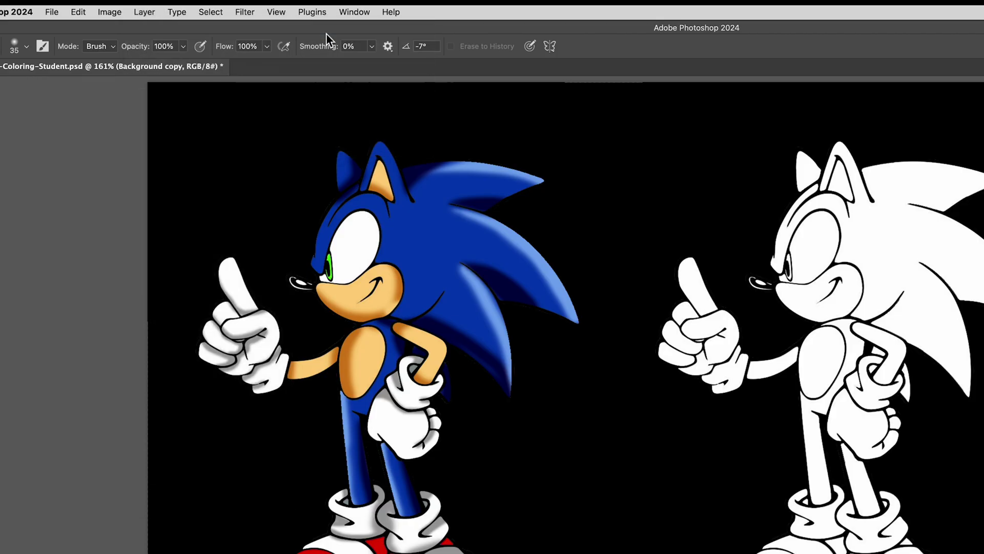
type("Base Color")
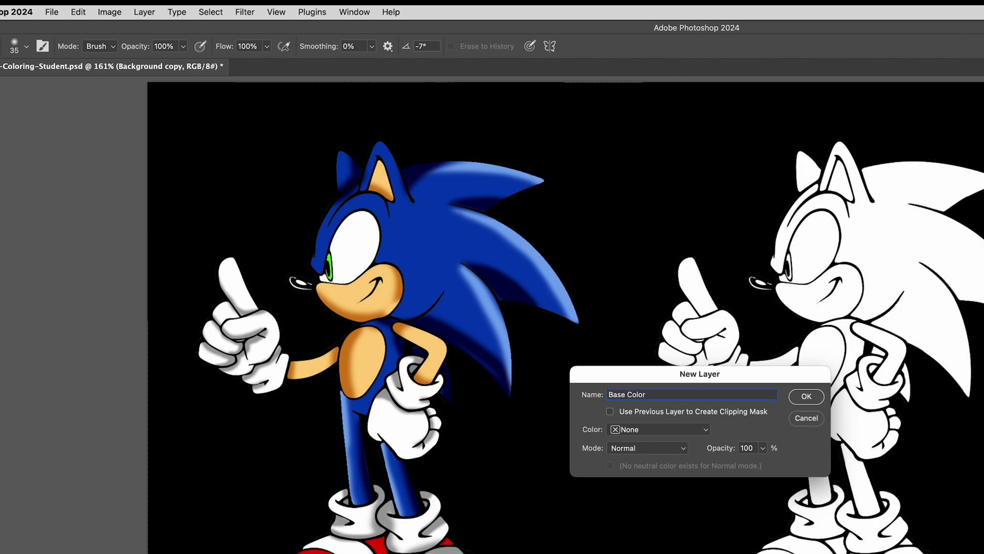
key("Return")
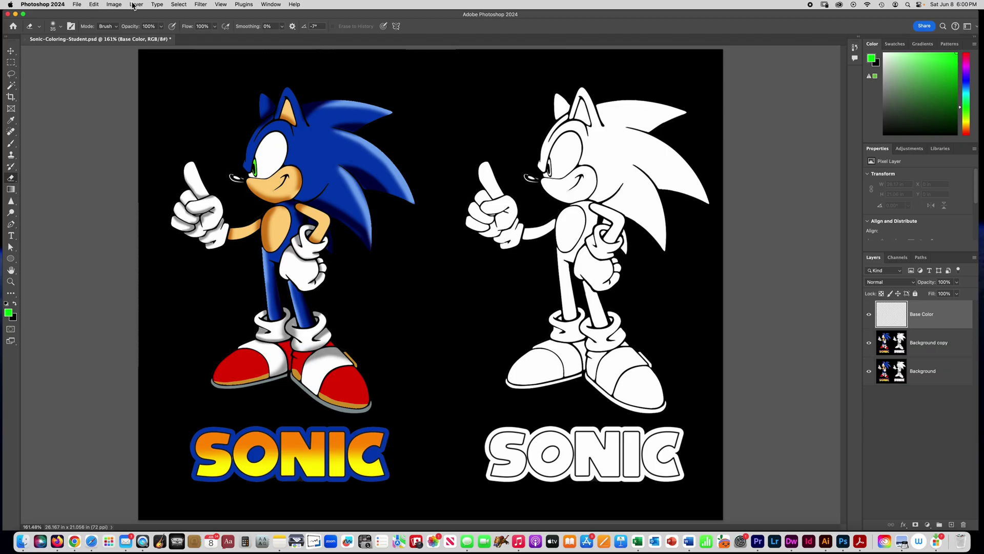
Step: Create a new empty layer named Shadows above the Base Color layer
left_click(136, 5)
mouse_move(139, 15)
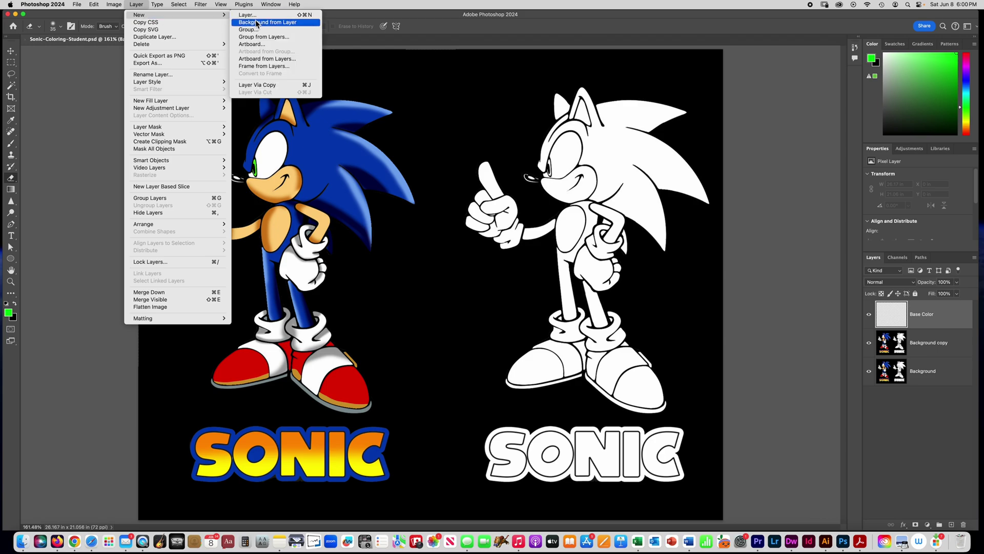
left_click(255, 16)
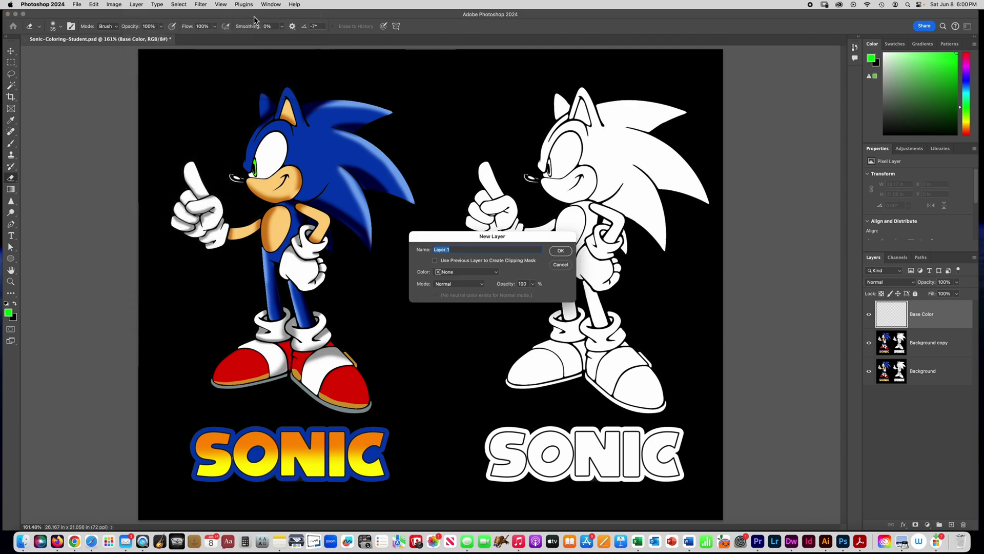
type("Shadows")
key("Return")
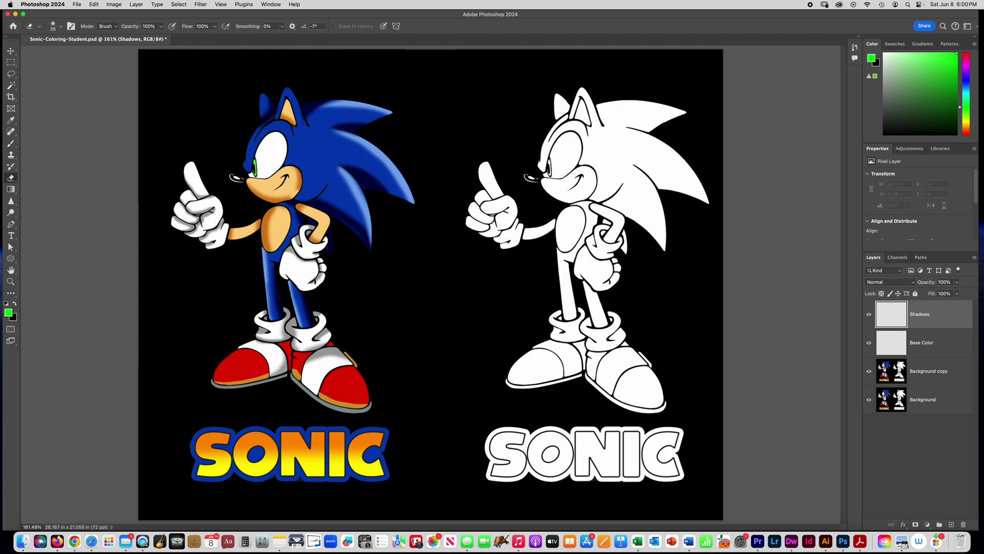
Step: Create a new empty layer named Highlights above the Shadows layer
left_click(139, 5)
mouse_move(142, 15)
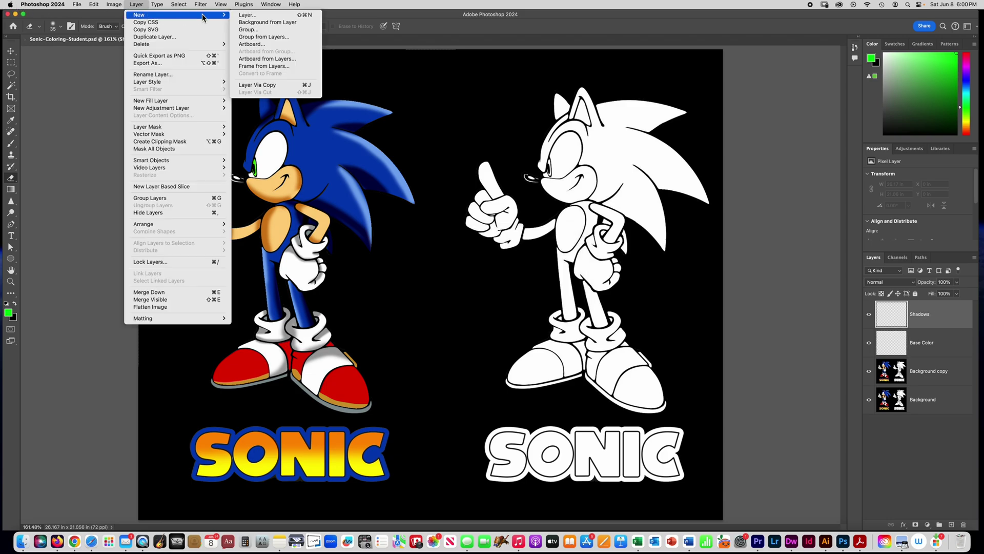
left_click(253, 17)
type("Highlights")
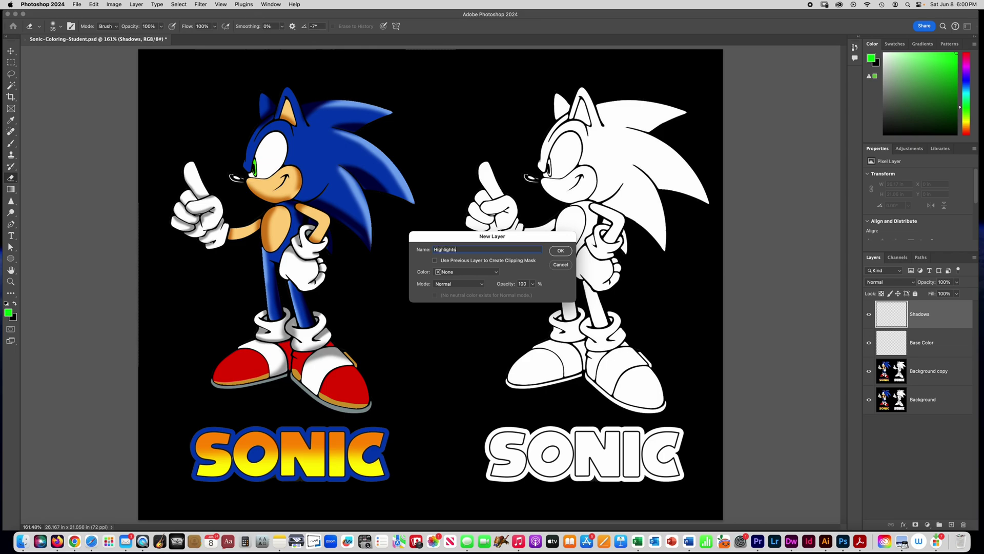
key("Return")
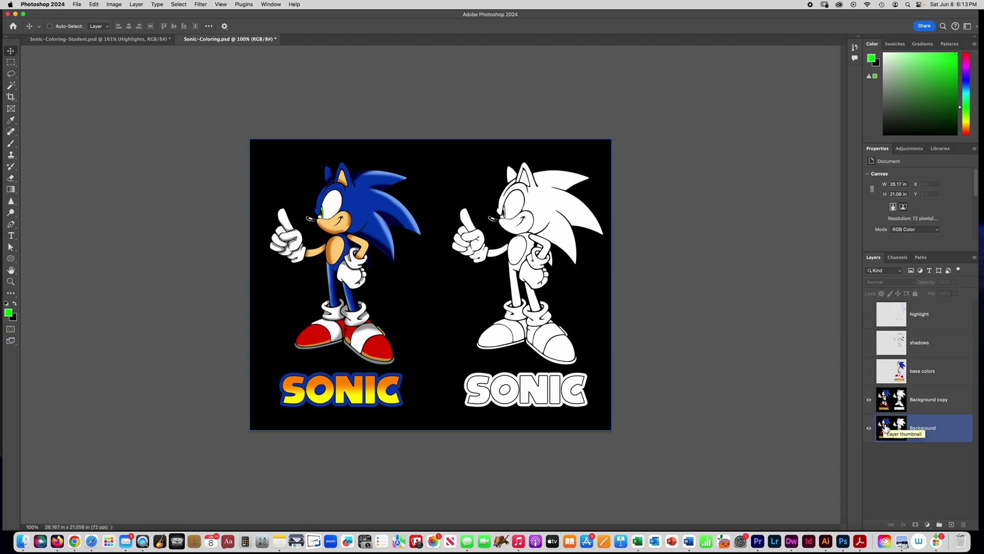
Step: Show the base colors, shadows and highlight layers in turn in the finished Sonic-Coloring.psd example
key("super+0")
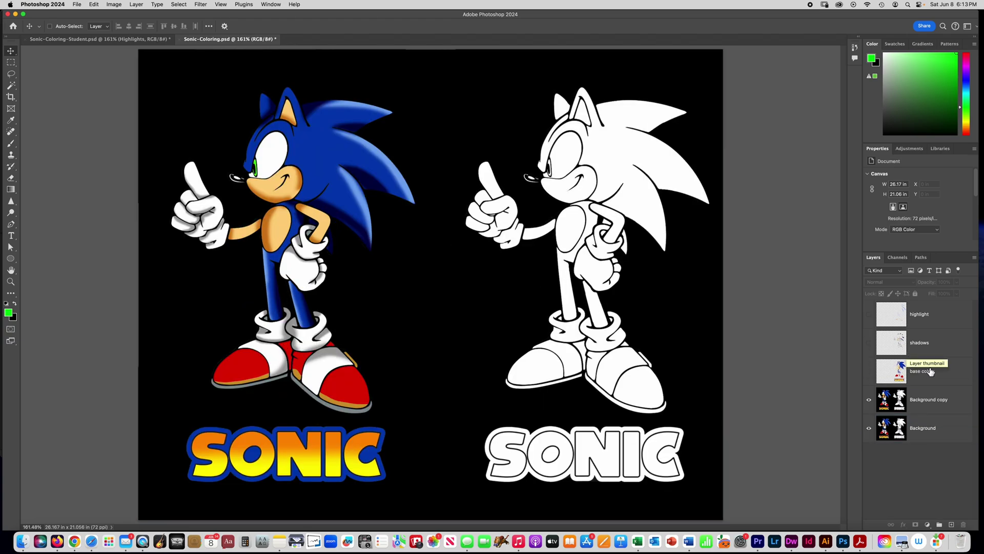
left_click(923, 373)
left_click(870, 374)
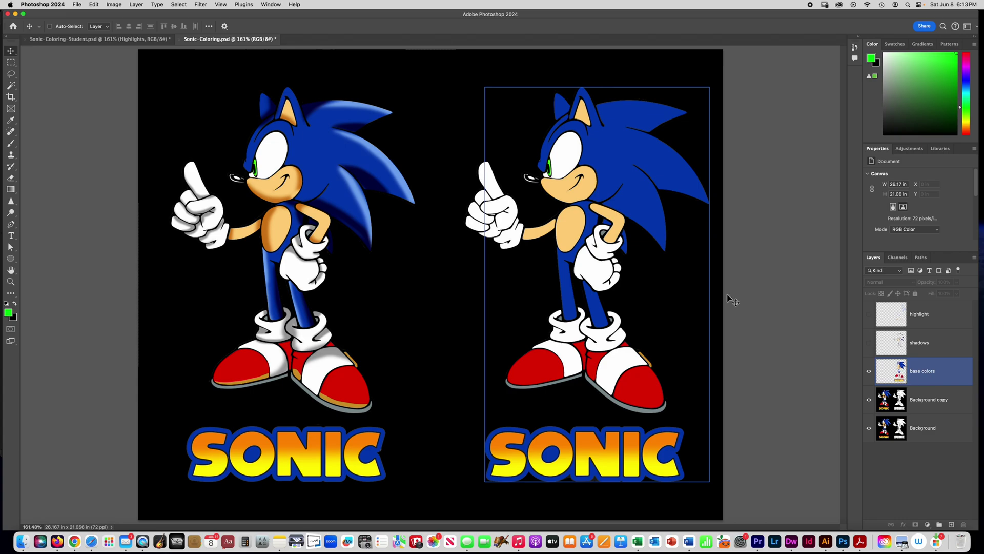
left_click(870, 344)
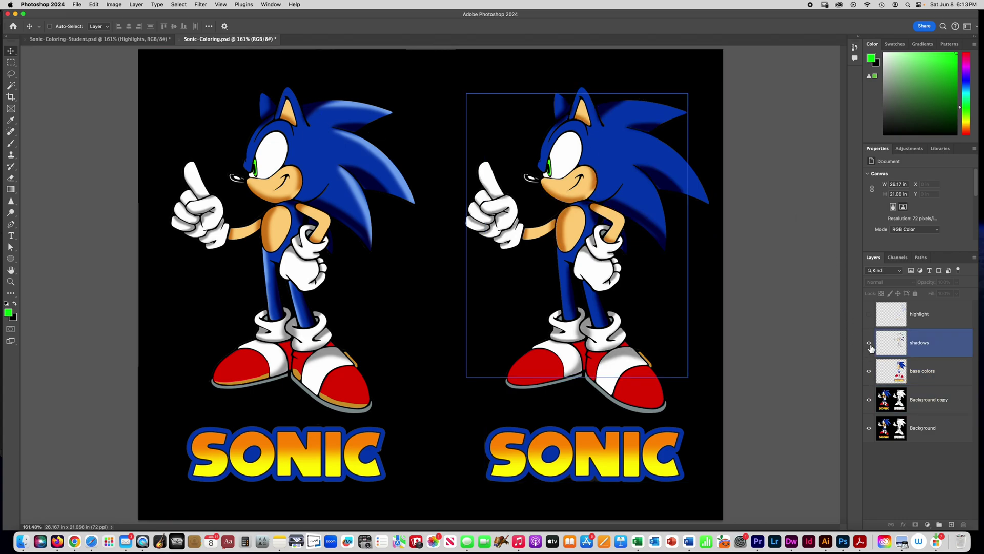
left_click(870, 315)
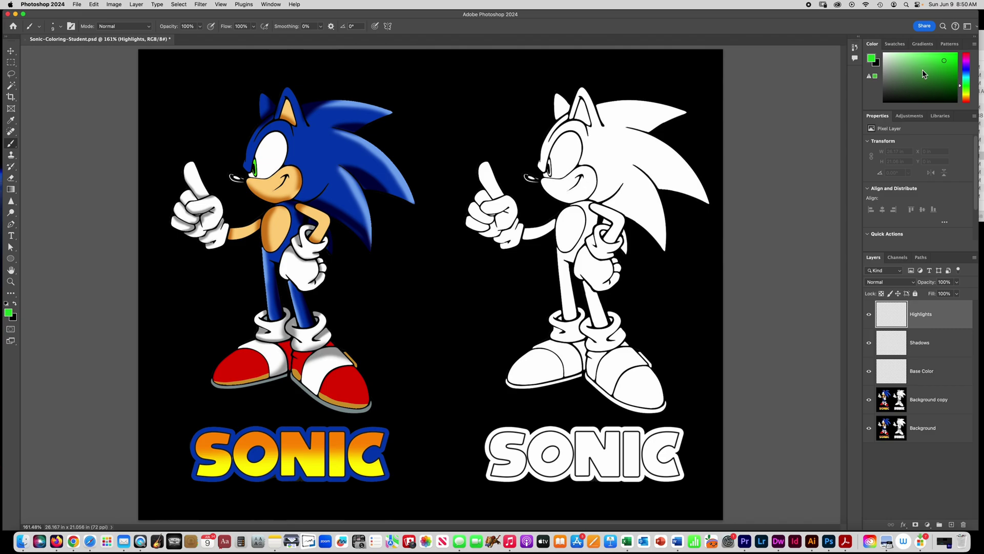
Step: Look up the Reset Essentials command among the workspace options
left_click(271, 5)
mouse_move(287, 22)
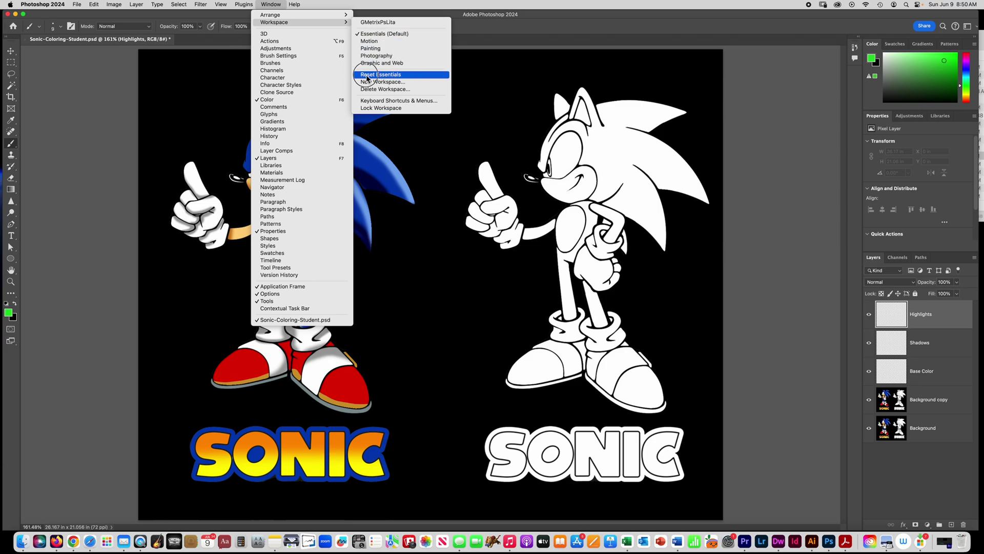
left_click(490, 4)
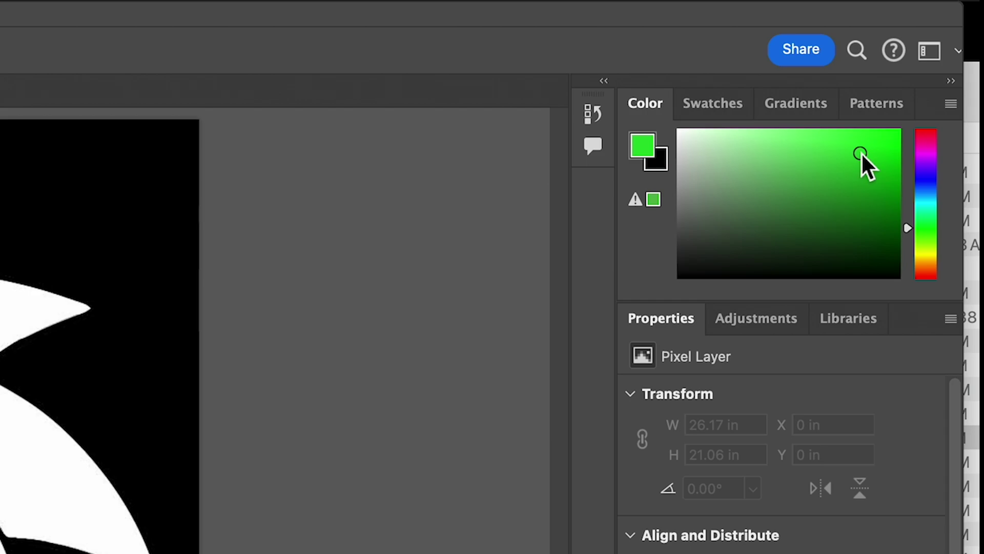
Step: Try dark and bright green foreground shades, and shift the hue to set the foreground color to a vivid violet
left_click_drag(862, 153, 761, 273)
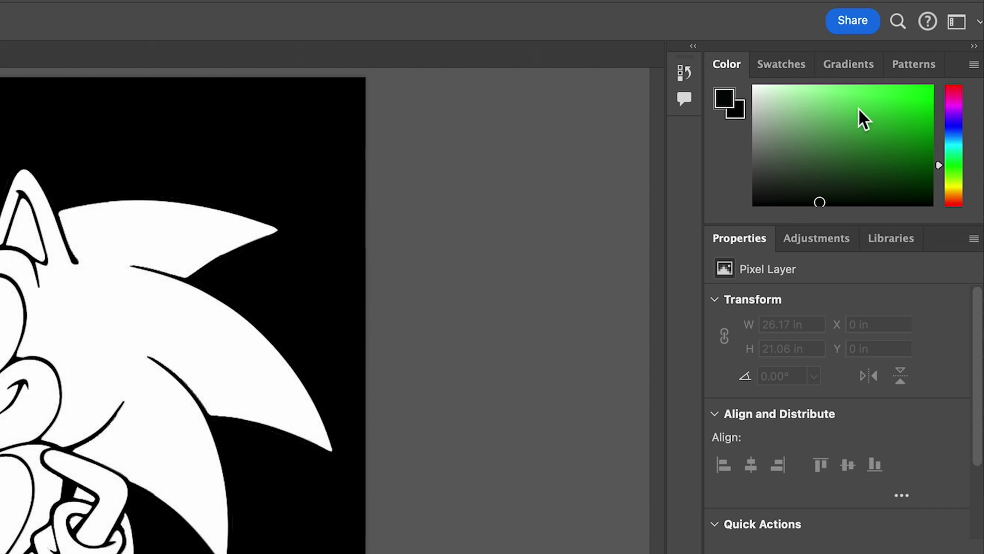
left_click_drag(860, 117, 889, 161)
left_click_drag(900, 123, 919, 105)
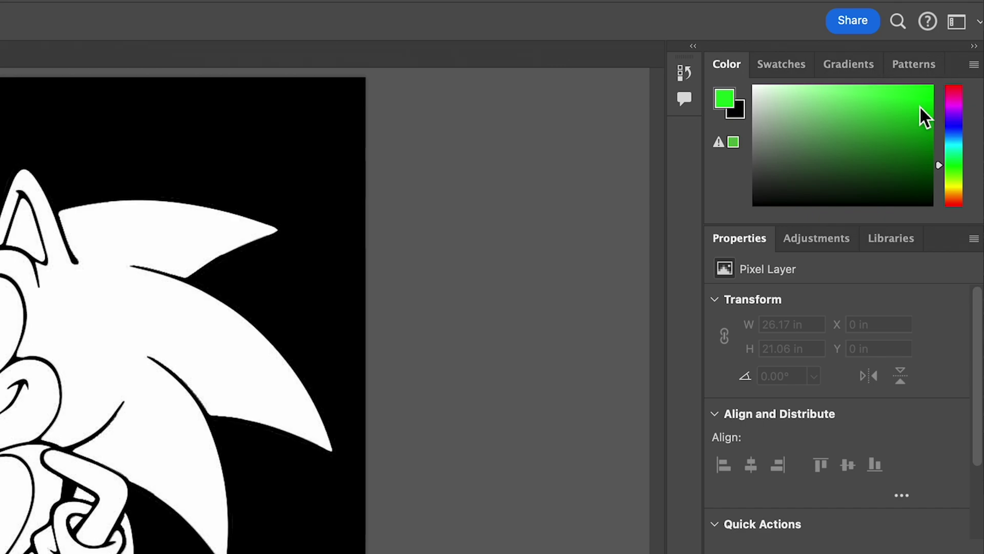
left_click_drag(943, 165, 952, 117)
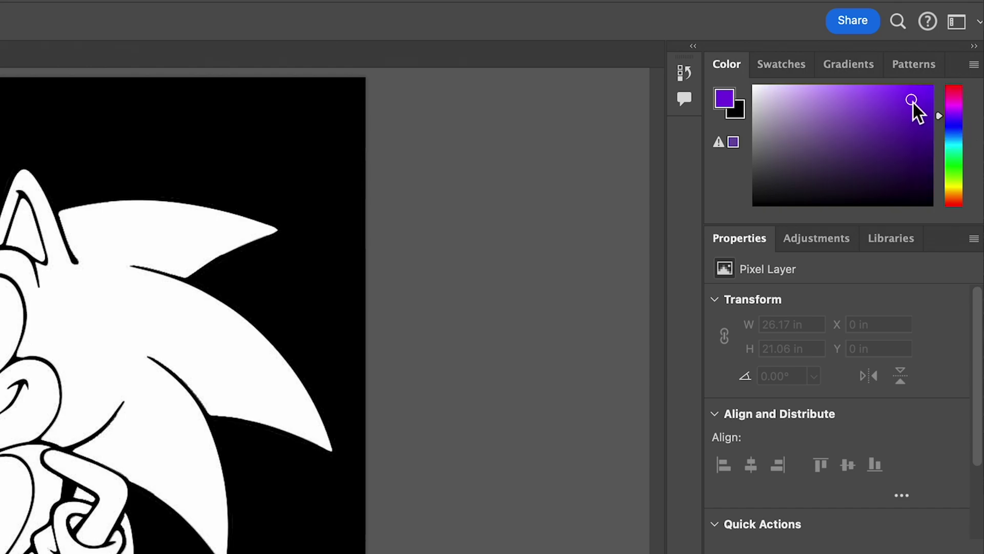
left_click_drag(913, 102, 926, 131)
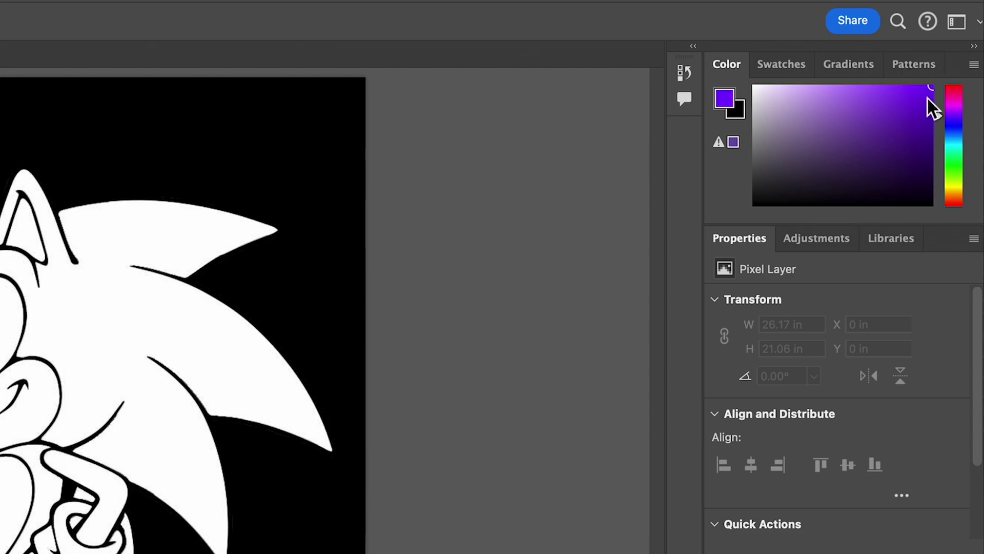
Step: Try a muted violet and a pure red as the foreground color, and shift the hue to yellow
left_click_drag(932, 103, 863, 117)
left_click_drag(958, 104, 957, 86)
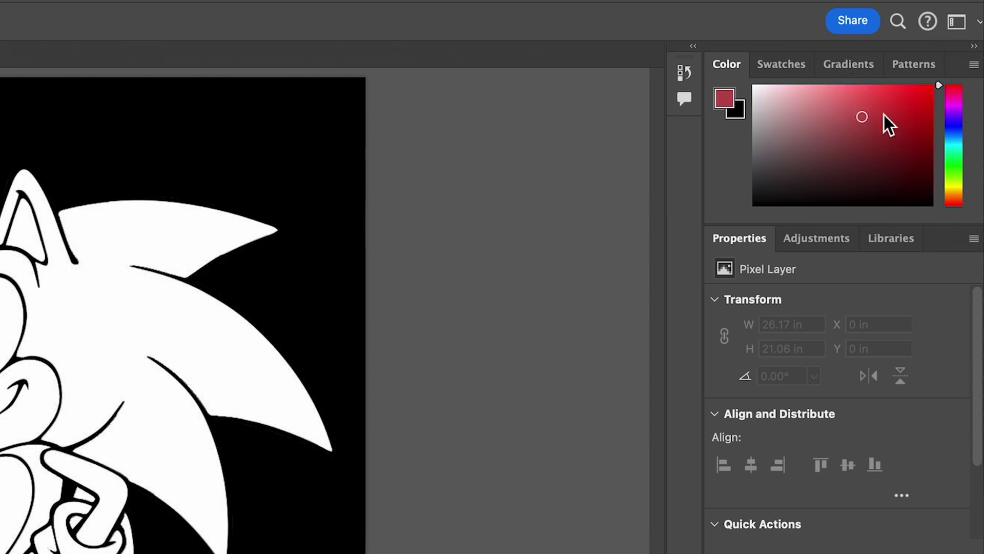
left_click_drag(883, 115, 933, 87)
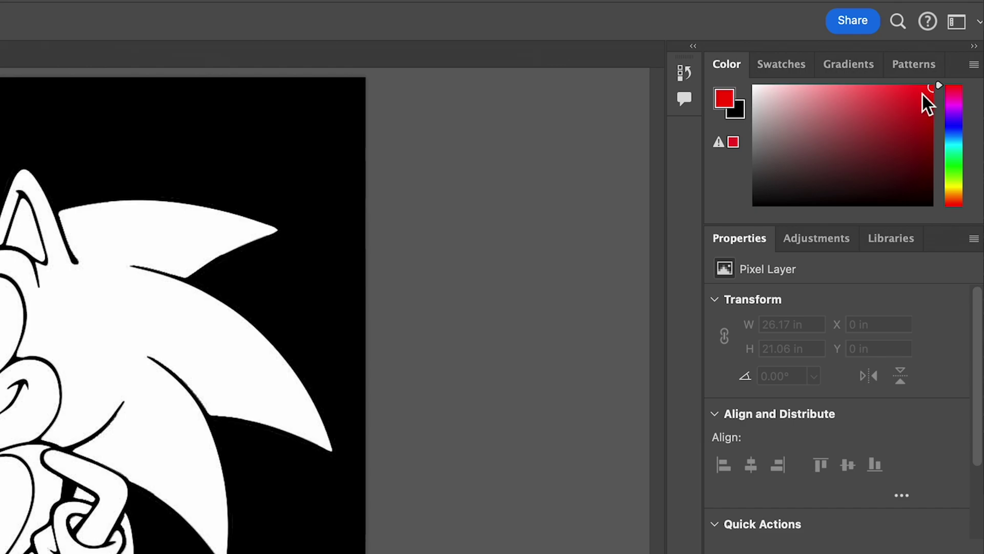
left_click(957, 188)
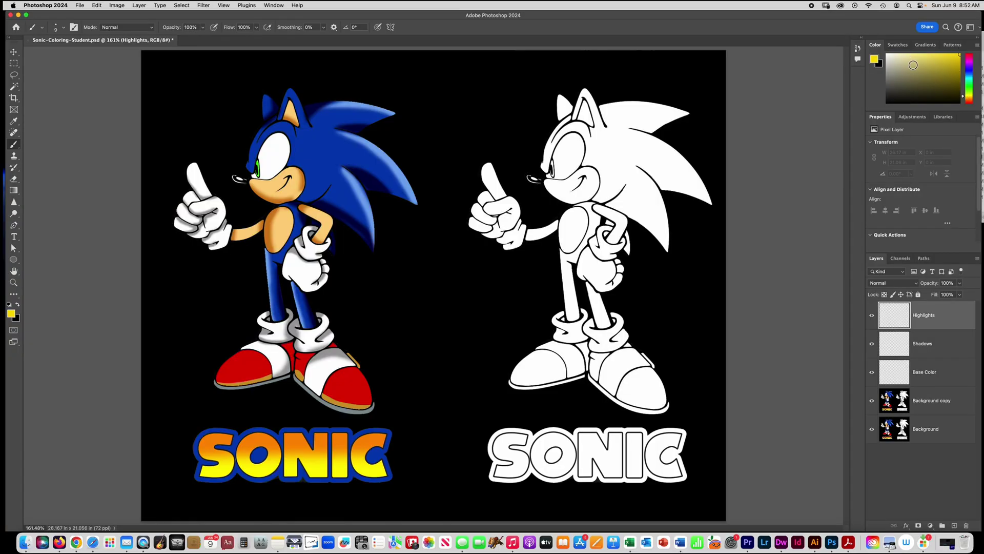
Step: Sample the blue of the colored Sonic's head as the foreground color and choose the Brush Tool
left_click(14, 122)
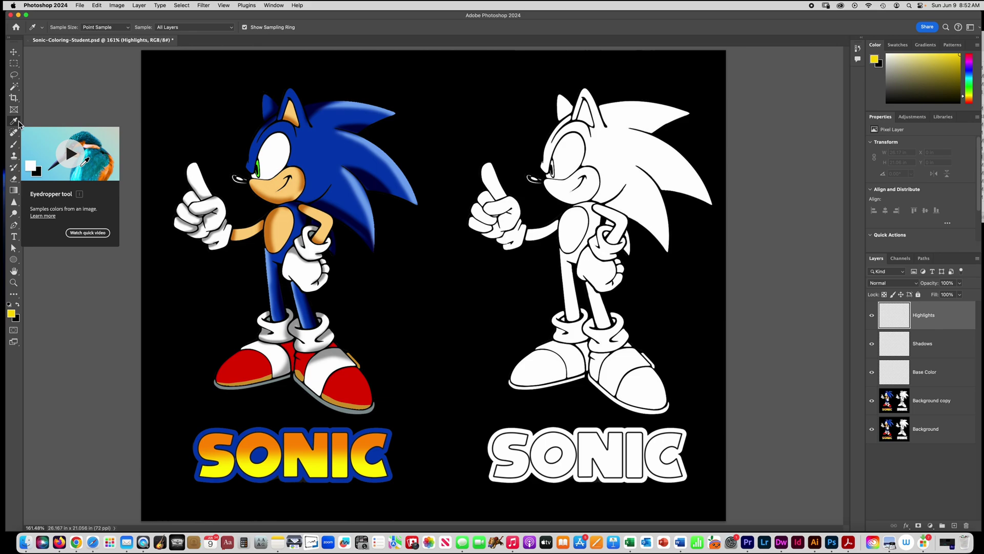
left_click(320, 159)
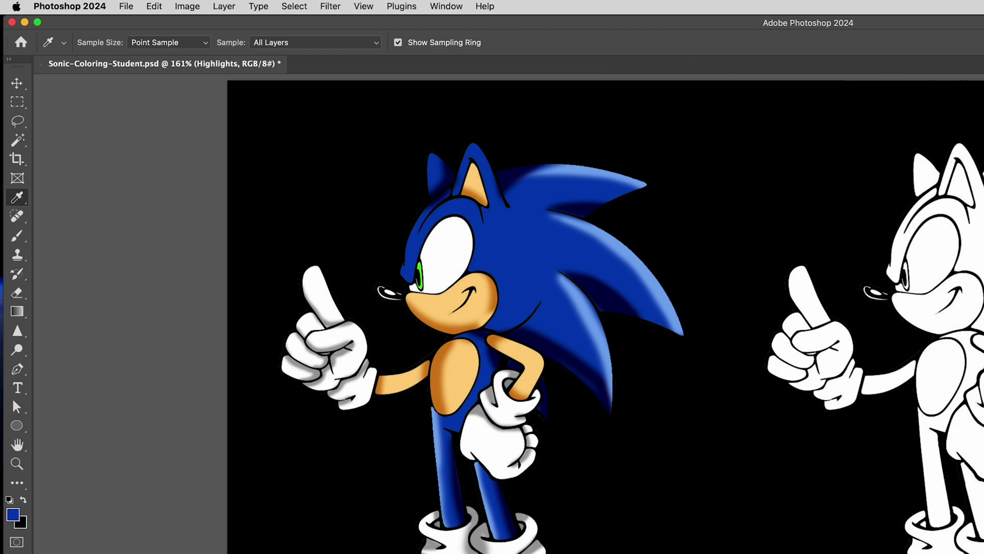
left_click(19, 236)
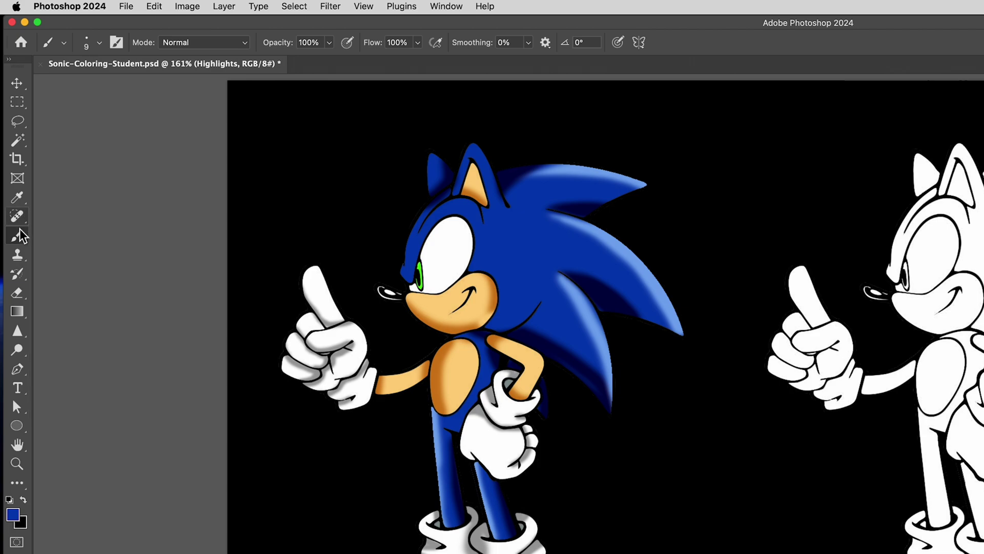
left_click(24, 249)
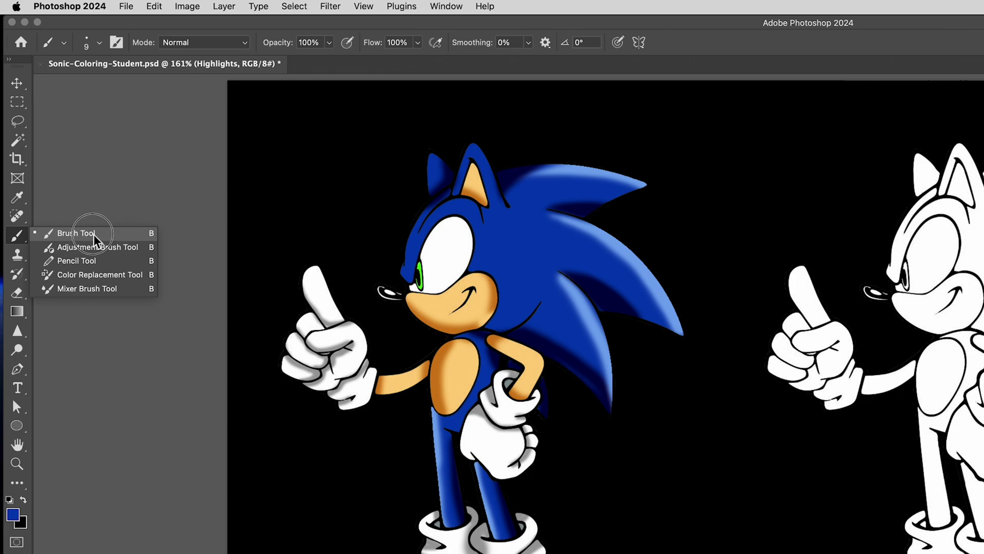
left_click(66, 235)
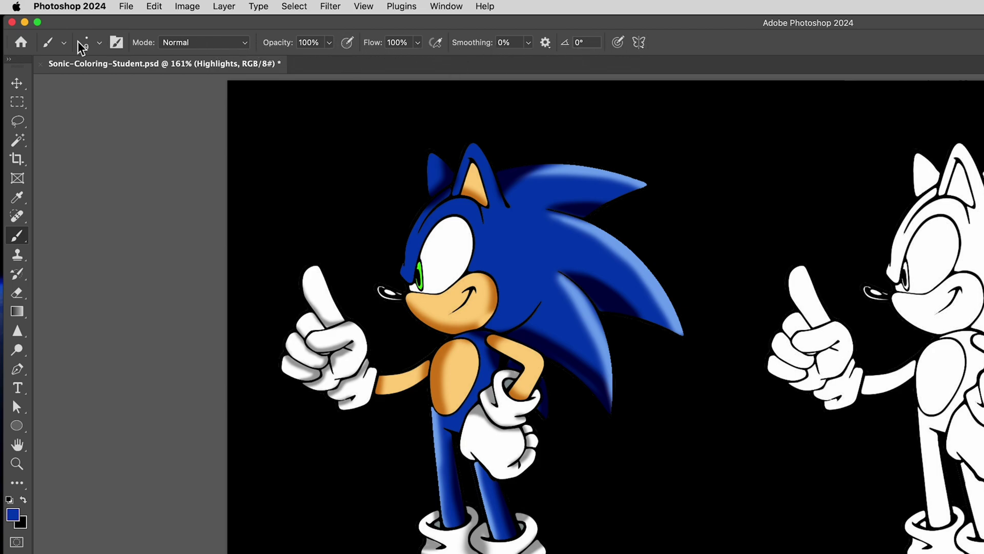
Step: Compare the option settings of the healing, Eyedropper, Frame and Crop tools, and return to the Brush tool
left_click(17, 213)
left_click(17, 197)
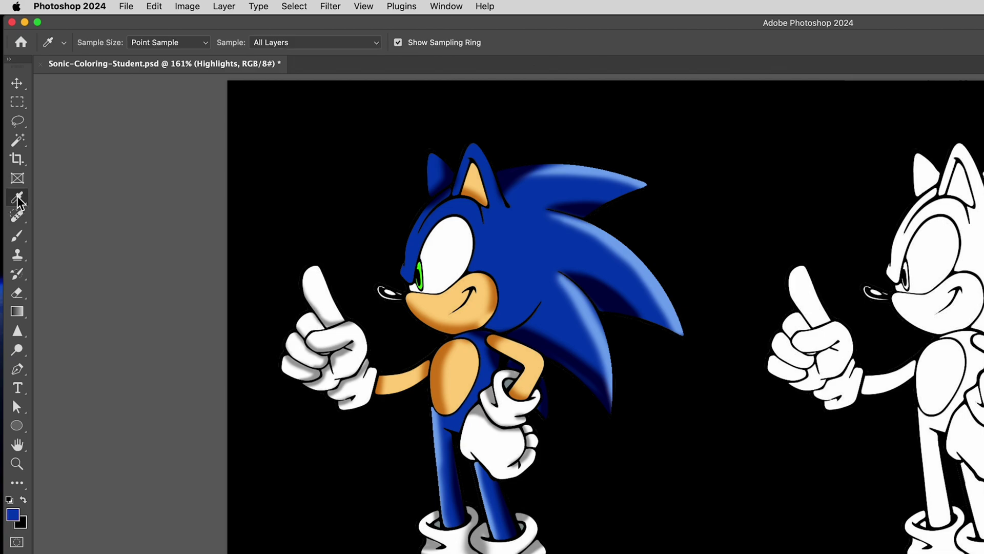
left_click(17, 179)
left_click(17, 158)
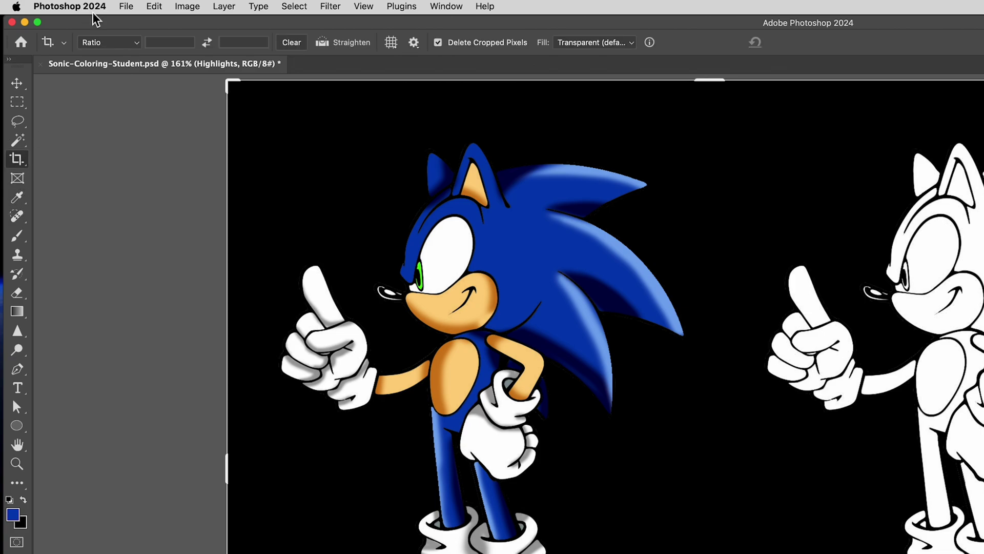
left_click(18, 236)
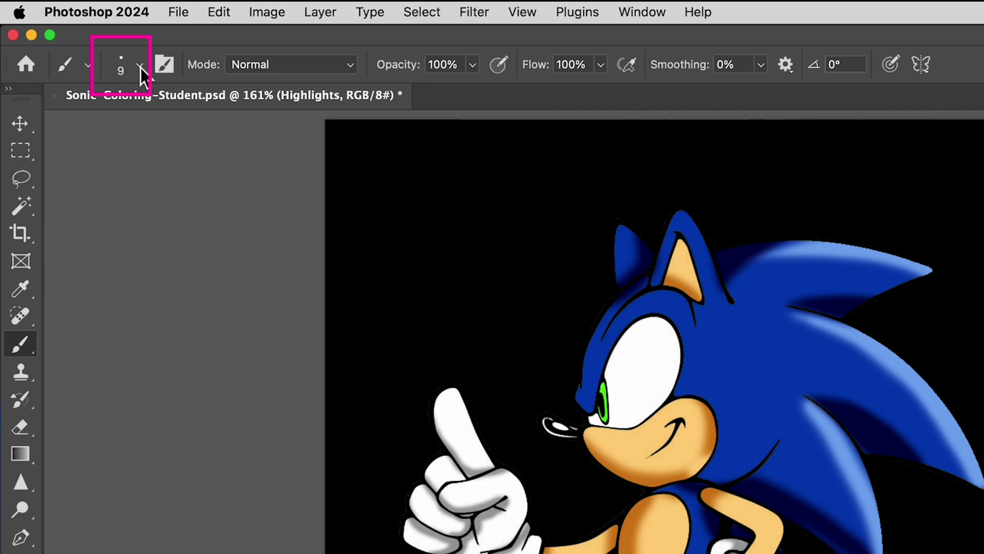
Step: Try brush sizes of 112 px and 74 px with the hardness at 100%
left_click(139, 65)
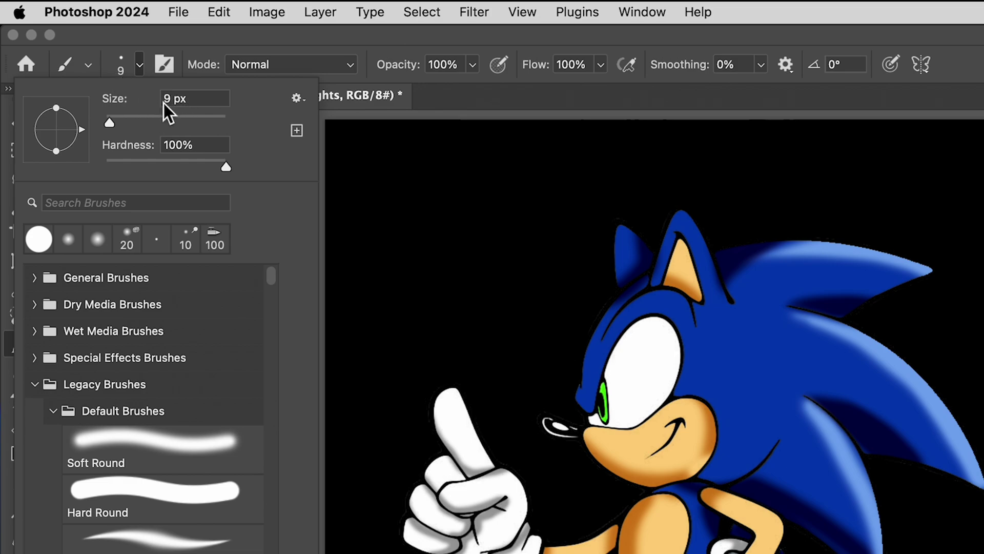
mouse_move(113, 125)
left_mouse_down()
mouse_move(202, 123)
mouse_move(149, 123)
mouse_move(171, 123)
left_mouse_up()
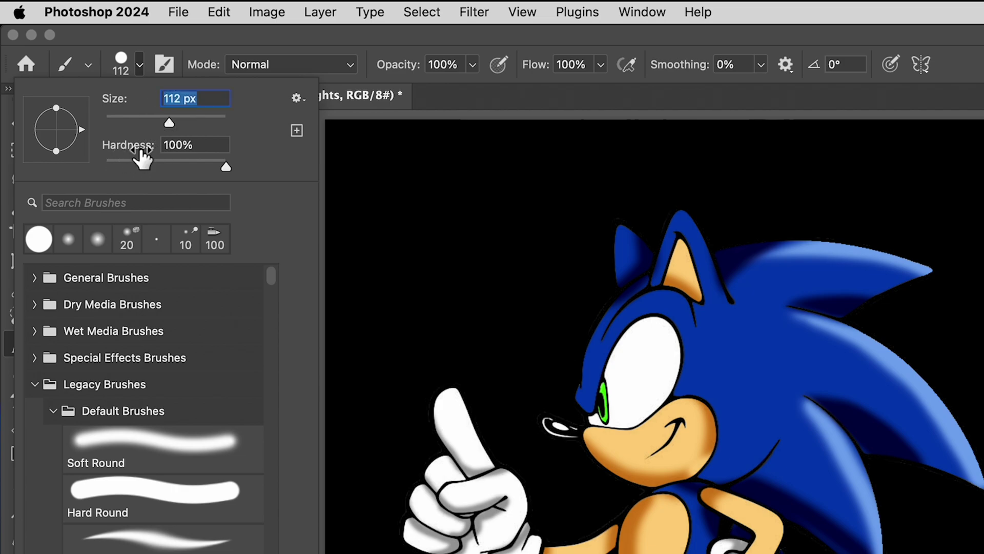
left_click(237, 170)
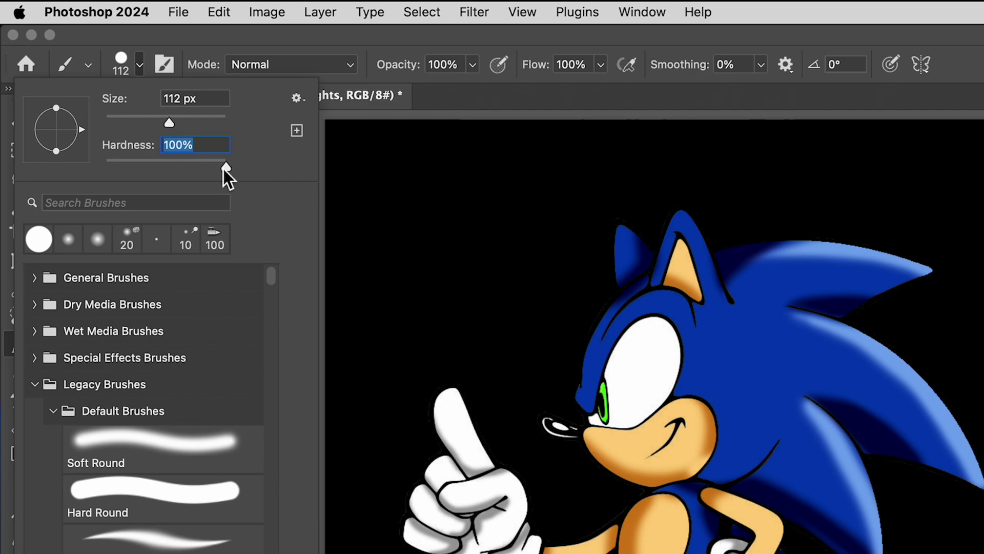
left_click_drag(224, 168, 266, 167)
mouse_move(165, 122)
left_mouse_down()
mouse_move(129, 125)
mouse_move(149, 123)
left_mouse_up()
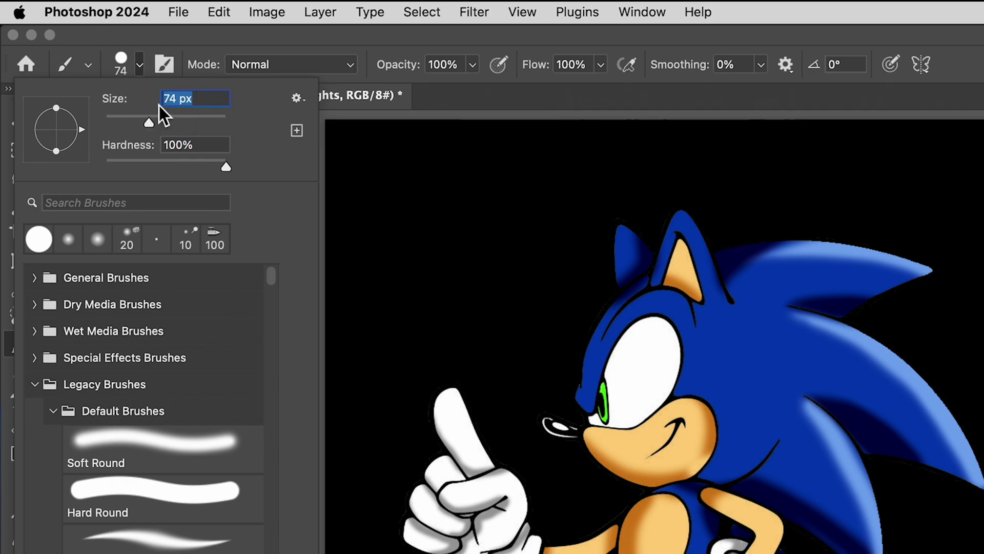
Step: Set the brush size to 200 px as a test and reduce it to 46 px
type("200")
key("Return")
mouse_move(196, 124)
left_mouse_down()
mouse_move(177, 124)
mouse_move(199, 124)
left_mouse_up()
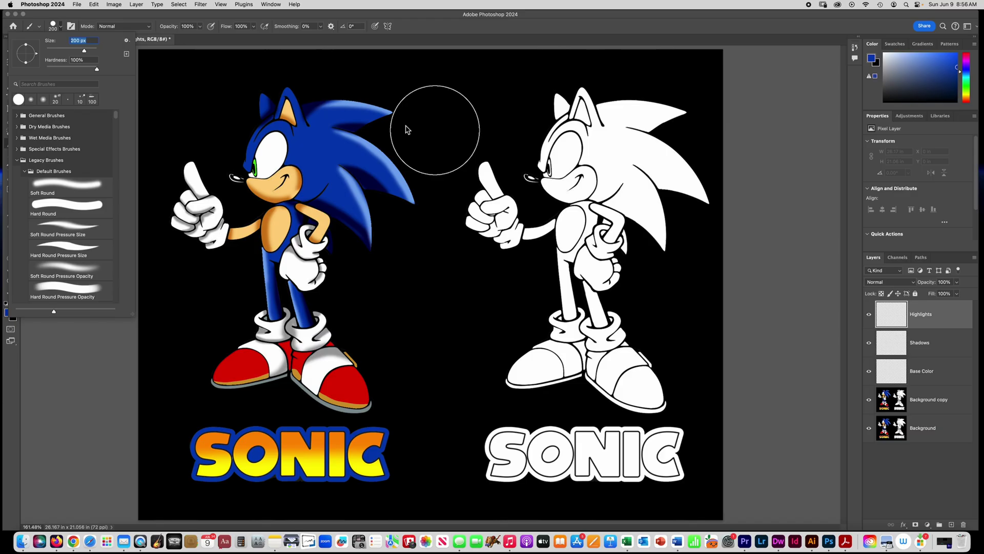
left_click_drag(138, 83, 130, 86)
left_click_drag(63, 53, 58, 53)
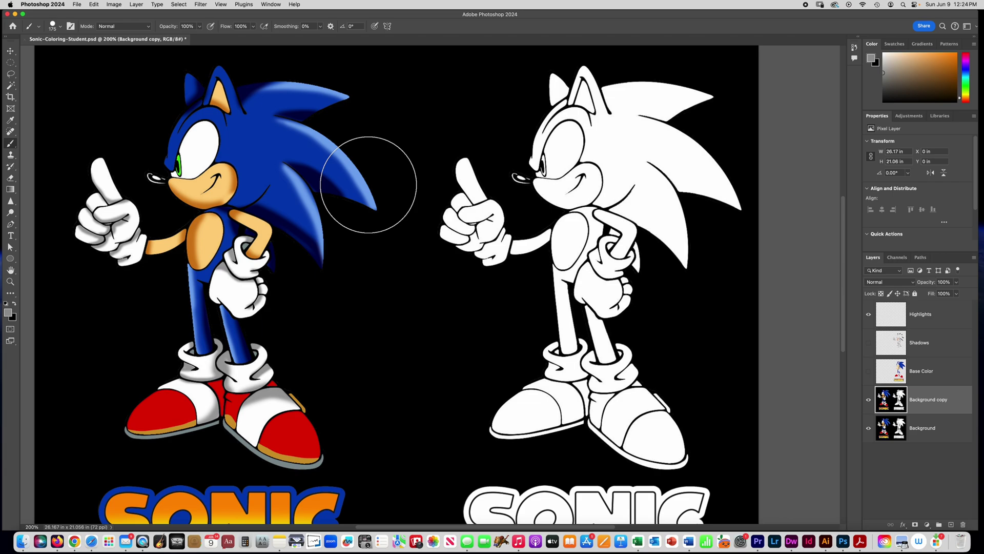
Step: Practise resizing the brush in steps, shrinking it to 1 px and enlarging it to 175 px and beyond
key("bracketleft")
key("bracketleft")
key("bracketleft")
key("bracketleft")
key("bracketleft")
key("bracketleft")
key("bracketleft")
key("bracketleft")
key("bracketleft")
key("bracketleft")
key("bracketleft")
key("bracketleft")
key("bracketleft")
key("bracketleft")
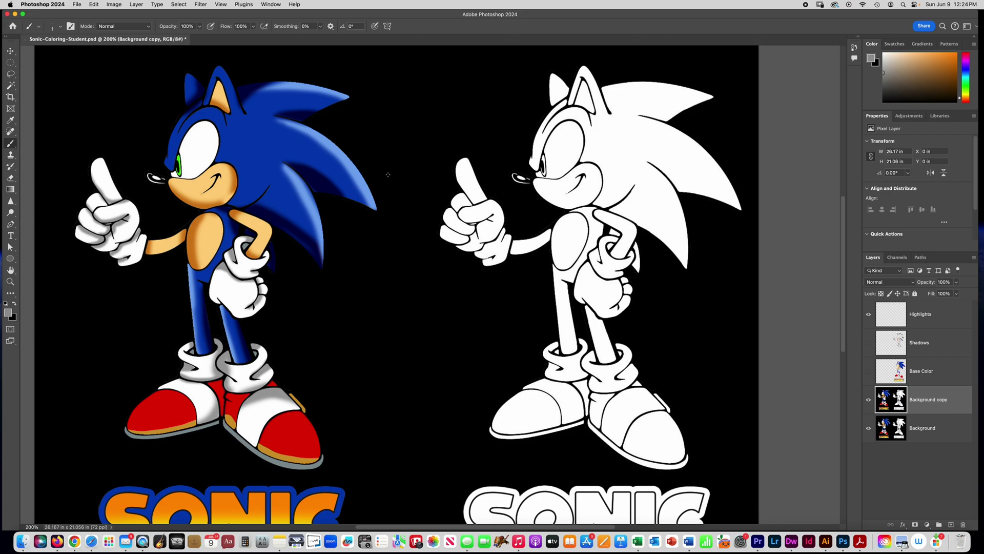
key("bracketright")
key("bracketright")
key("bracketright")
key("bracketright")
key("bracketright")
key("bracketright")
key("bracketright")
key("bracketright")
key("bracketright")
key("bracketright")
key("bracketright")
key("bracketright")
key("bracketright")
key("bracketright")
key("bracketright")
key("bracketright")
key("bracketright")
key("bracketright")
key("bracketright")
key("bracketright")
key("bracketright")
key("bracketright")
key("bracketright")
key("bracketright")
key("bracketright")
key("bracketright")
key("bracketright")
key("bracketright")
key("bracketright")
key("bracketright")
key("bracketleft")
key("bracketleft")
key("bracketleft")
key("bracketleft")
key("bracketleft")
key("bracketleft")
key("bracketleft")
key("bracketleft")
key("bracketleft")
key("bracketleft")
key("bracketleft")
key("bracketleft")
key("bracketleft")
key("bracketleft")
key("bracketright")
key("bracketright")
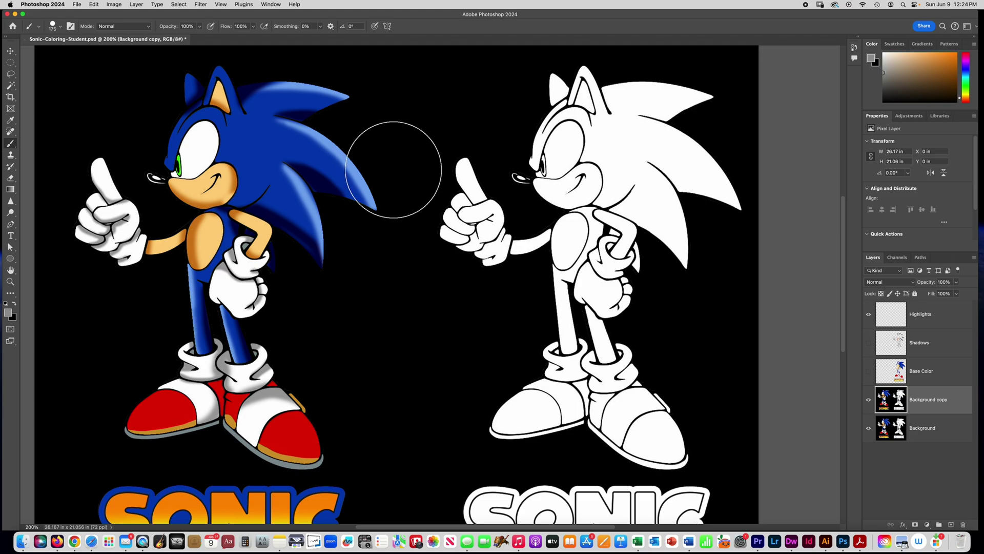
key("bracketright")
key("bracketright")
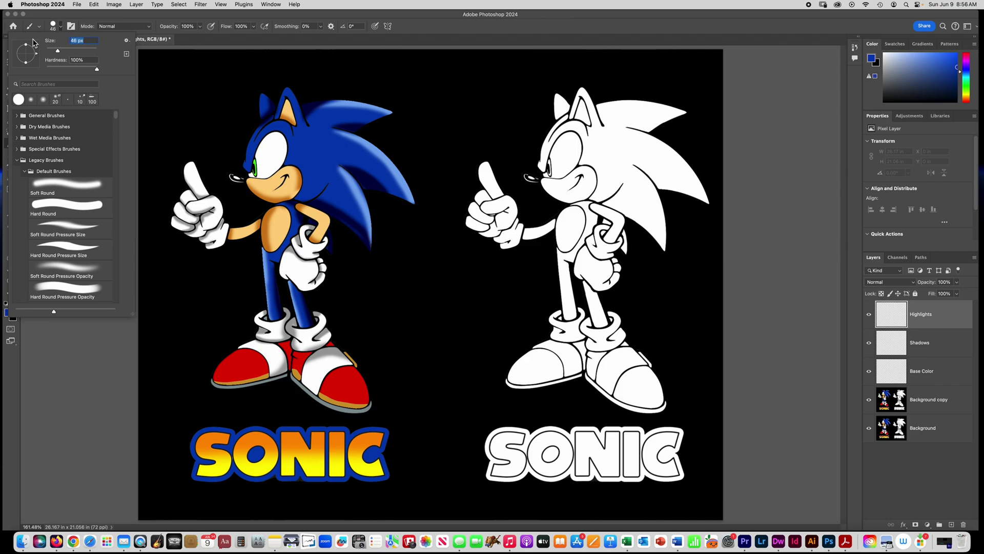
Step: Create a new layer named test above the Highlights layer
left_click(136, 5)
mouse_move(154, 15)
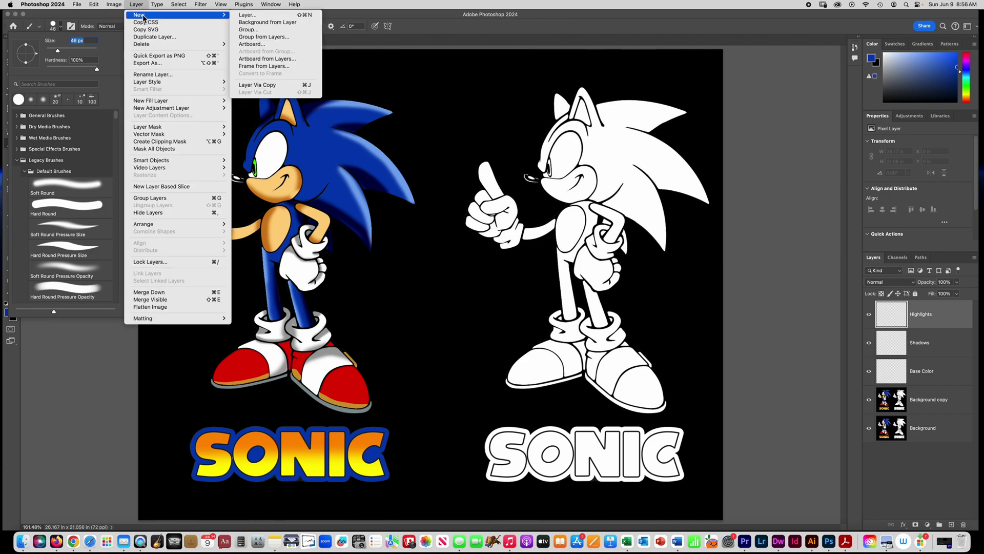
left_click(247, 15)
type("test")
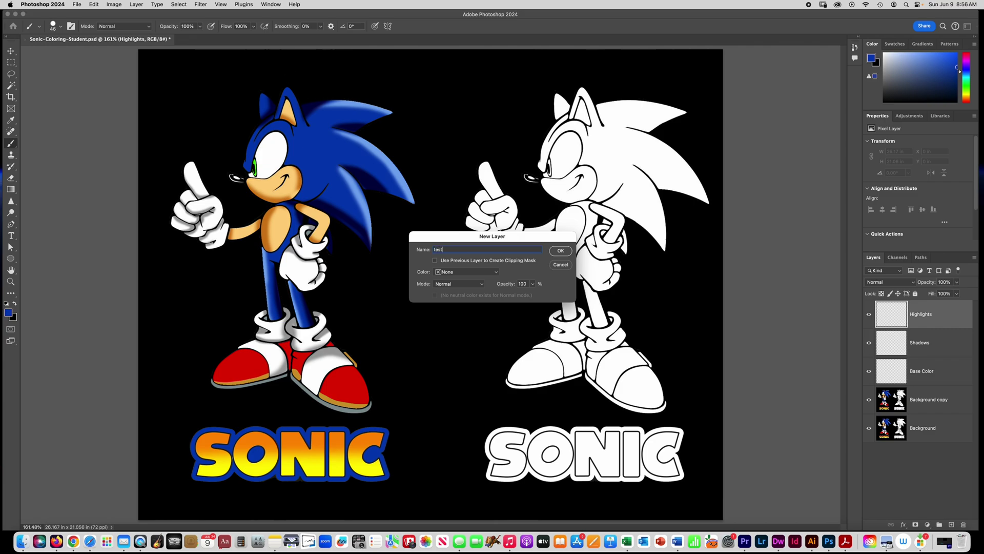
key("Return")
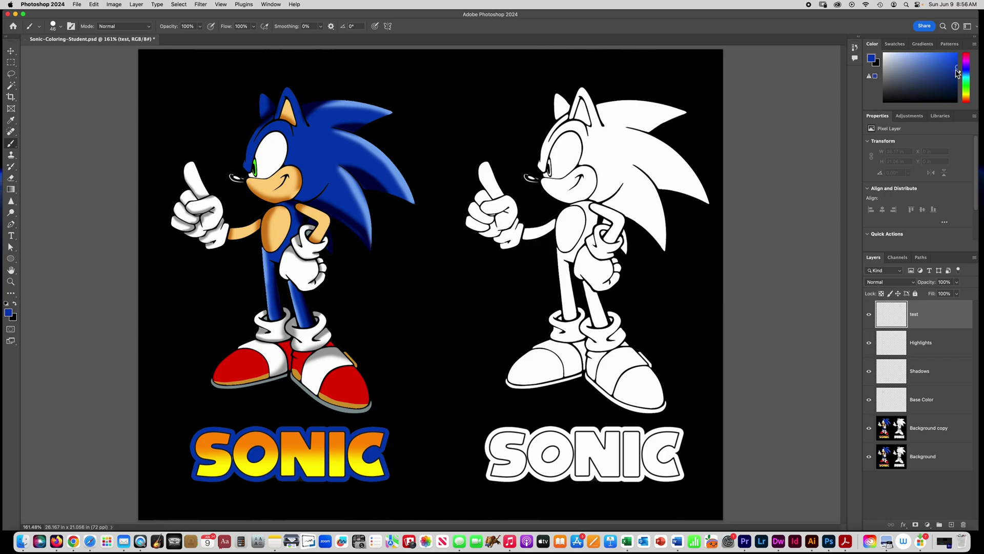
Step: Sample the blue of the colored Sonic's head and set the Brush tool's size to 50 px
left_click(11, 120)
left_click(315, 157)
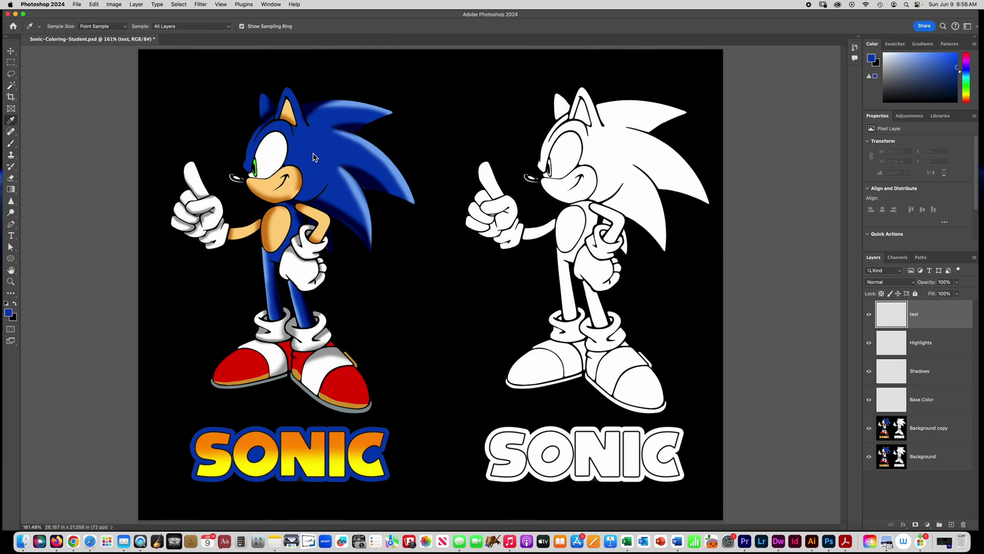
left_click(10, 143)
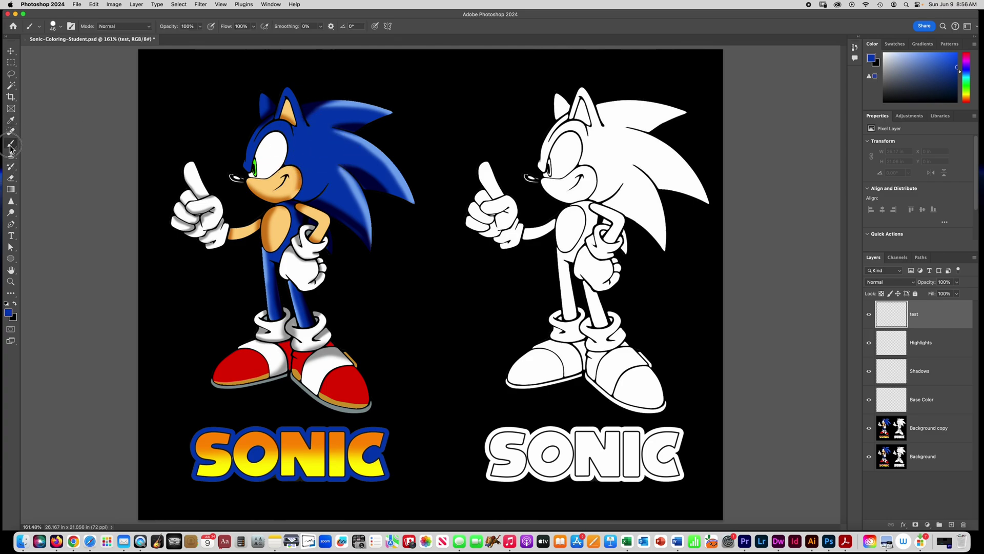
left_click(58, 27)
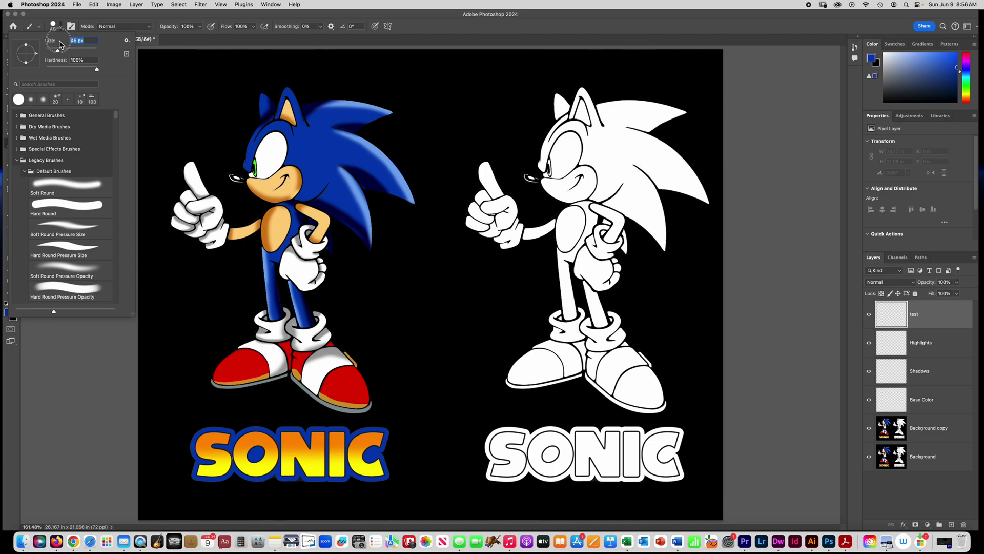
type("50")
Step: Paint a large blue zigzag across both Sonic figures on the test layer and add a dot above it
mouse_move(211, 106)
left_mouse_down()
mouse_move(438, 106)
mouse_move(589, 121)
mouse_move(320, 151)
mouse_move(257, 172)
mouse_move(622, 204)
mouse_move(249, 225)
mouse_move(524, 243)
mouse_move(294, 263)
left_mouse_up()
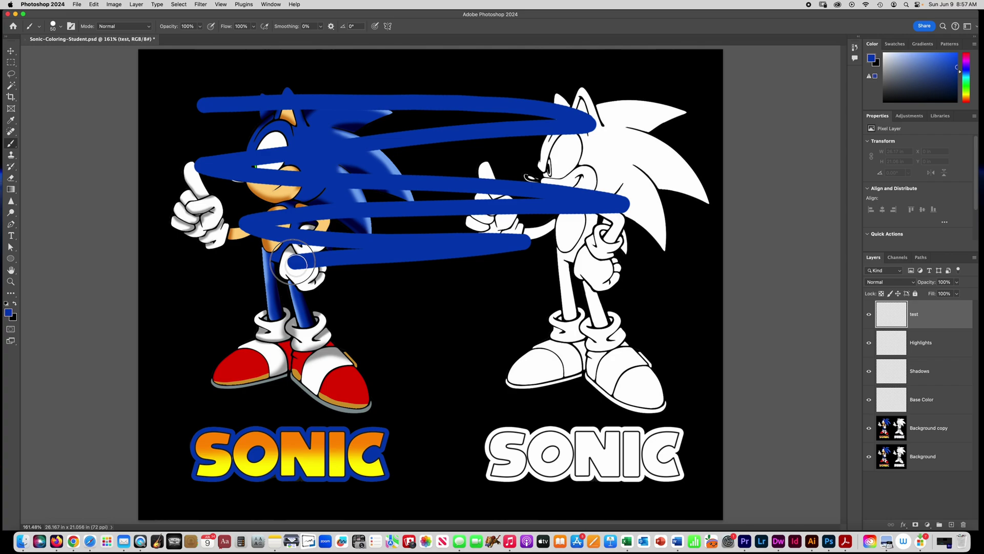
left_click(61, 29)
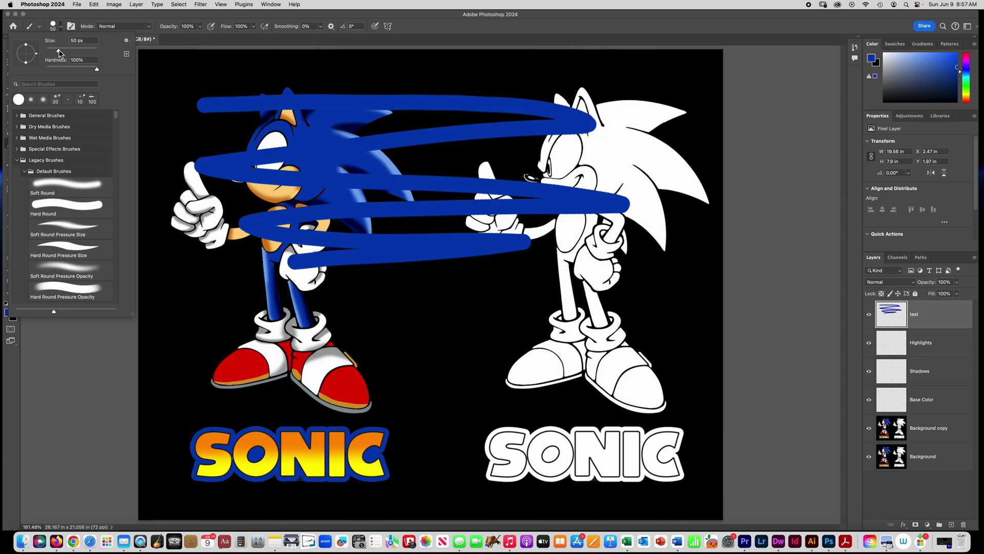
left_click(213, 77)
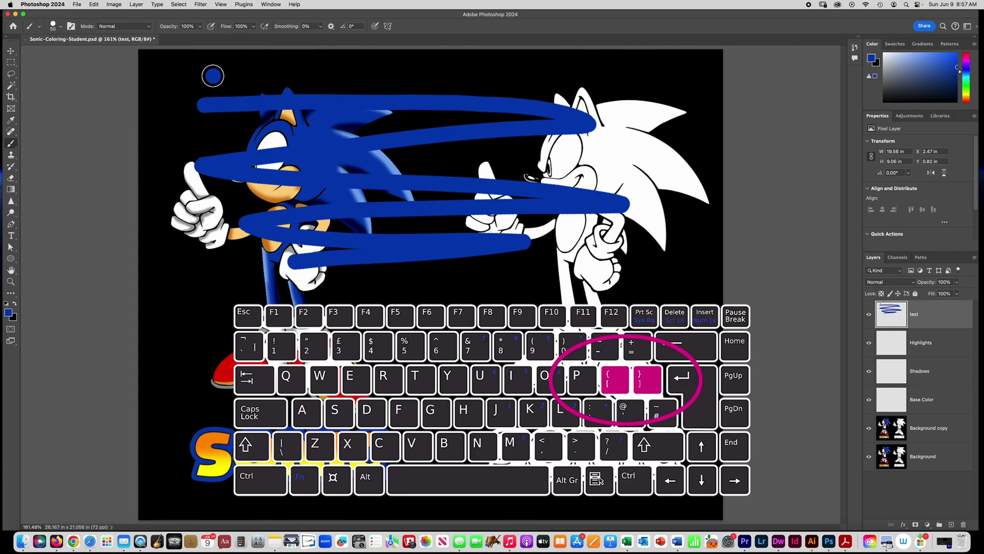
Step: Shrink the brush to a few pixels and scribble thin blue zigzags above the large strokes
key("bracketleft")
key("bracketleft")
key("bracketleft")
mouse_move(249, 68)
left_mouse_down()
mouse_move(338, 70)
mouse_move(274, 78)
mouse_move(434, 75)
mouse_move(370, 88)
left_mouse_up()
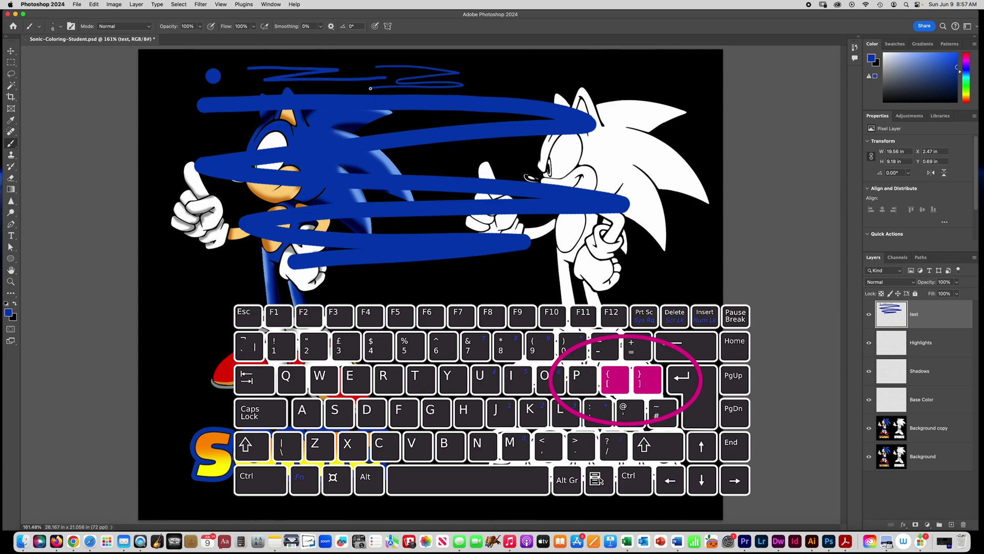
Step: Enlarge the brush to 250 px and paint a broad blue band over the upper part of the canvas
key("bracketright")
key("bracketright")
key("bracketright")
key("bracketright")
key("bracketright")
key("bracketright")
key("bracketright")
key("bracketright")
key("bracketright")
key("bracketright")
key("bracketright")
key("bracketright")
key("bracketright")
key("bracketright")
key("bracketright")
mouse_move(375, 87)
left_mouse_down()
mouse_move(468, 80)
mouse_move(240, 102)
mouse_move(340, 109)
mouse_move(610, 64)
left_mouse_up()
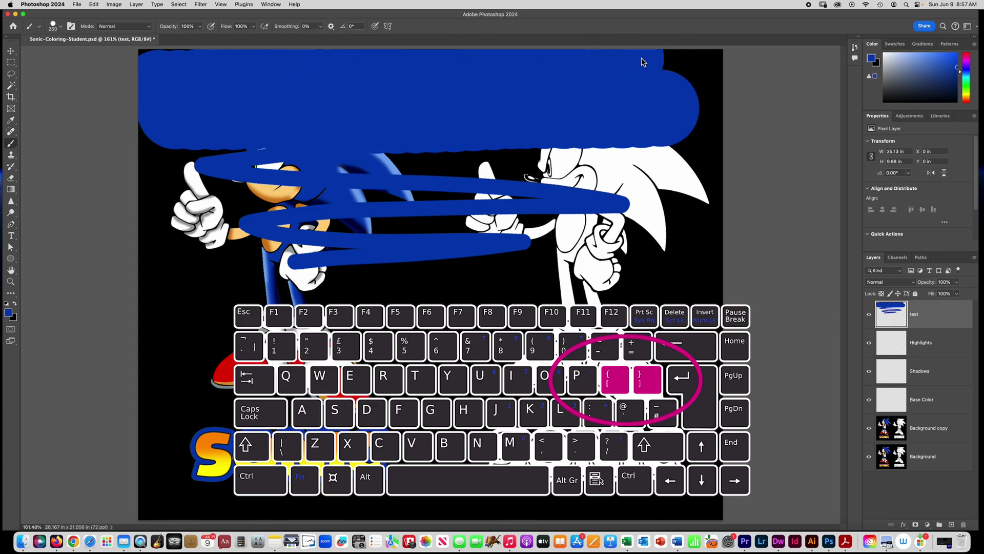
Step: Shrink the brush to 15 px and scribble thin blue strokes between the two Sonic figures
key("bracketleft")
key("bracketleft")
key("bracketleft")
key("bracketleft")
key("bracketleft")
key("bracketleft")
key("bracketleft")
key("bracketleft")
key("bracketleft")
key("bracketleft")
key("bracketleft")
key("bracketleft")
key("bracketleft")
key("bracketleft")
mouse_move(447, 164)
left_mouse_down()
mouse_move(404, 169)
mouse_move(465, 161)
mouse_move(403, 160)
mouse_move(501, 152)
mouse_move(539, 174)
mouse_move(414, 193)
left_mouse_up()
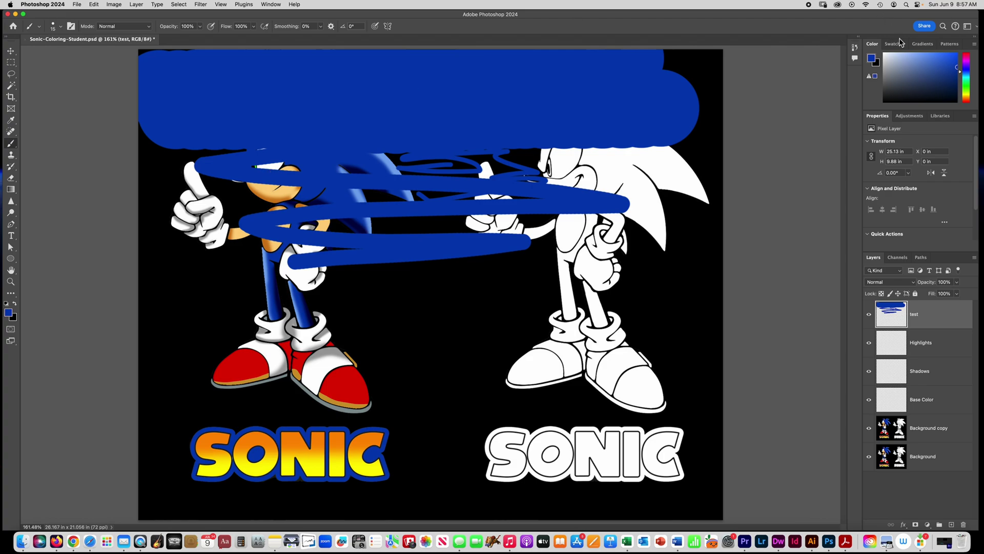
Step: Change the foreground color to magenta and paint over the blue with thin strokes and with the brush enlarged to 80 px
left_click(966, 57)
mouse_move(618, 161)
left_mouse_down()
mouse_move(428, 136)
mouse_move(327, 103)
mouse_move(467, 91)
mouse_move(452, 84)
mouse_move(506, 92)
mouse_move(362, 123)
mouse_move(472, 104)
mouse_move(364, 54)
mouse_move(415, 57)
left_mouse_up()
key("bracketright")
key("bracketright")
key("bracketright")
key("bracketright")
key("bracketright")
key("bracketright")
key("bracketright")
key("bracketright")
key("bracketright")
key("bracketright")
Step: Set the foreground color to bright green and paint a thick stroke across the blue and magenta area
left_click(967, 89)
left_click(956, 53)
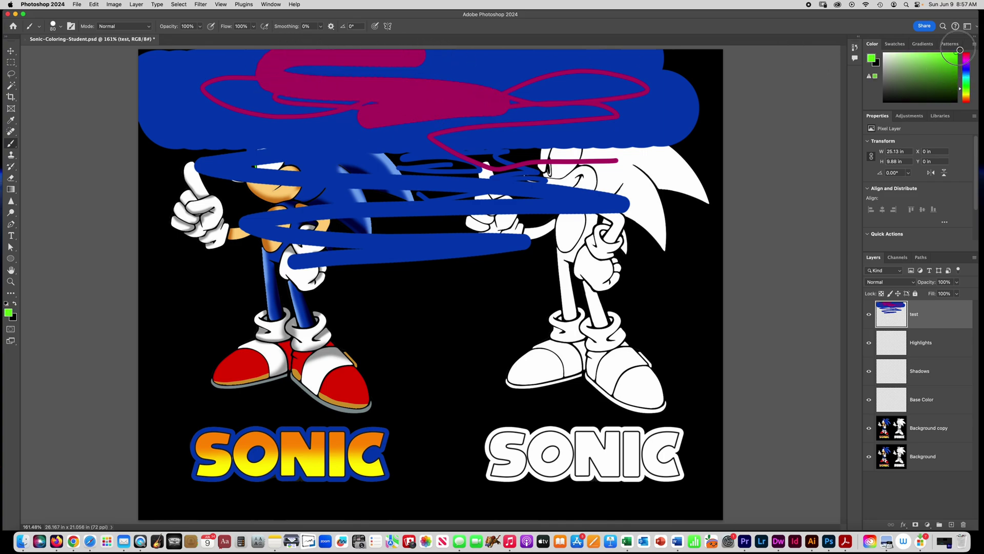
mouse_move(503, 74)
left_mouse_down()
mouse_move(528, 76)
mouse_move(354, 99)
mouse_move(382, 127)
mouse_move(187, 106)
mouse_move(144, 89)
left_mouse_up()
Step: Shrink the brush and draw a thin winding green line across the upper part of both figures
key("bracketleft")
key("bracketleft")
key("bracketleft")
key("bracketleft")
key("bracketleft")
key("bracketleft")
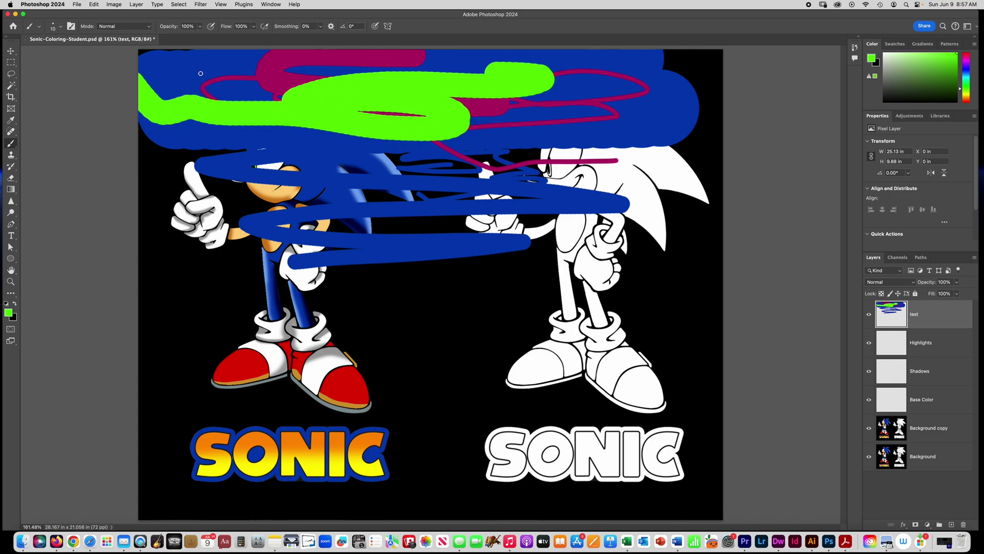
mouse_move(200, 74)
left_mouse_down()
mouse_move(281, 77)
mouse_move(126, 56)
mouse_move(243, 65)
mouse_move(450, 106)
mouse_move(223, 139)
mouse_move(448, 179)
mouse_move(591, 147)
left_mouse_up()
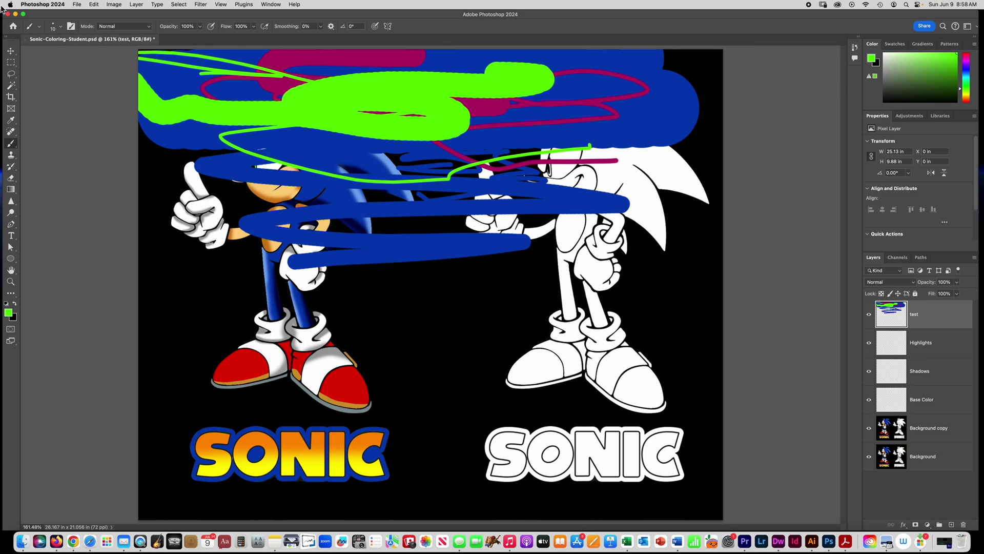
Step: Set the brush to minimum hardness, enlarge it to about 130 px and paint broad soft-edged green strokes across both figures
left_click(61, 29)
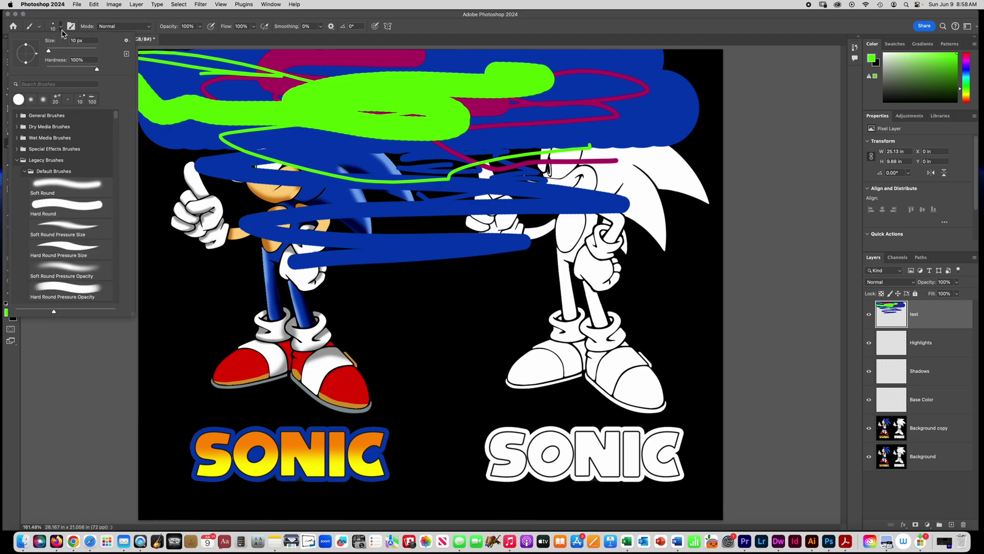
left_click_drag(97, 70, 41, 75)
left_click_drag(49, 50, 76, 51)
mouse_move(654, 274)
left_mouse_down()
mouse_move(451, 291)
mouse_move(177, 277)
mouse_move(231, 290)
mouse_move(434, 291)
mouse_move(688, 327)
mouse_move(592, 347)
mouse_move(227, 382)
mouse_move(273, 375)
left_mouse_up()
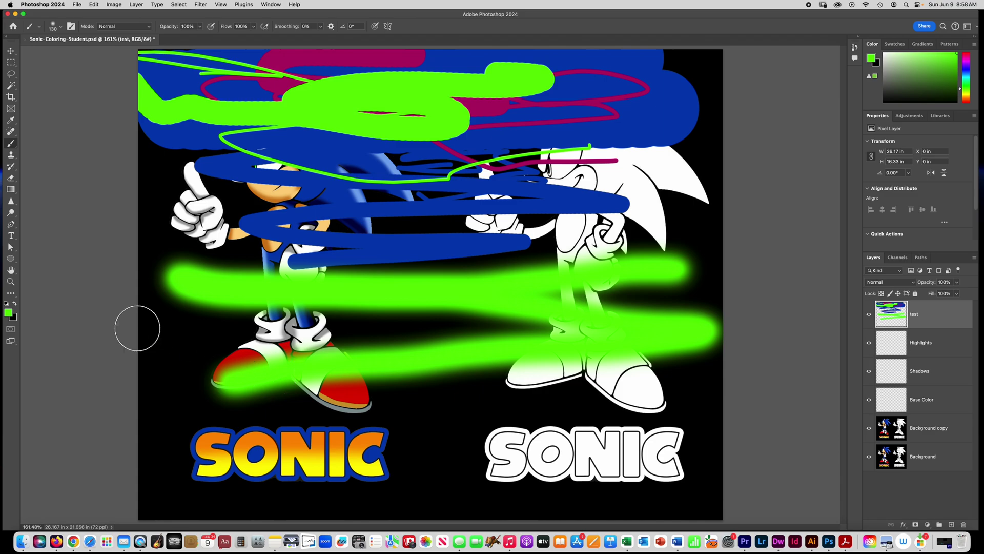
left_click(164, 335)
mouse_move(179, 338)
left_mouse_down()
mouse_move(242, 343)
mouse_move(628, 288)
mouse_move(724, 300)
mouse_move(443, 237)
mouse_move(103, 251)
mouse_move(107, 215)
mouse_move(133, 202)
mouse_move(515, 230)
mouse_move(705, 255)
mouse_move(741, 279)
left_mouse_up()
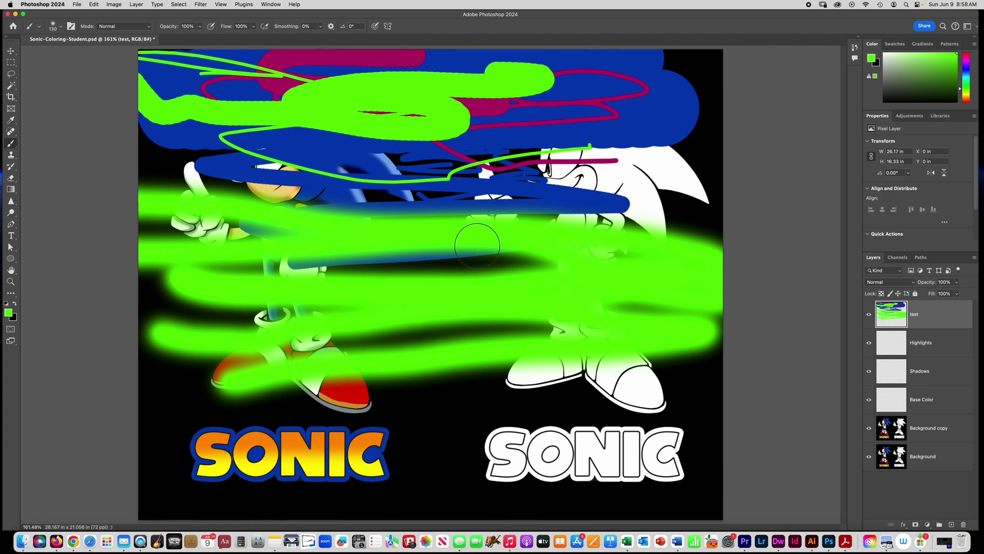
Step: Change the foreground color to purple and paint a short soft stroke over the green on the line-art figure's legs
left_click(967, 64)
left_click(948, 67)
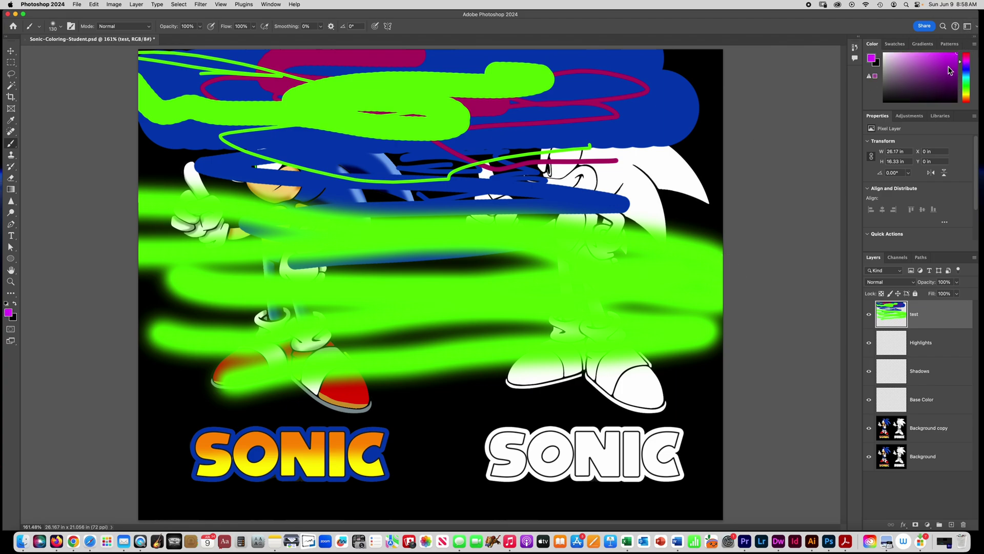
left_click_drag(665, 293, 585, 294)
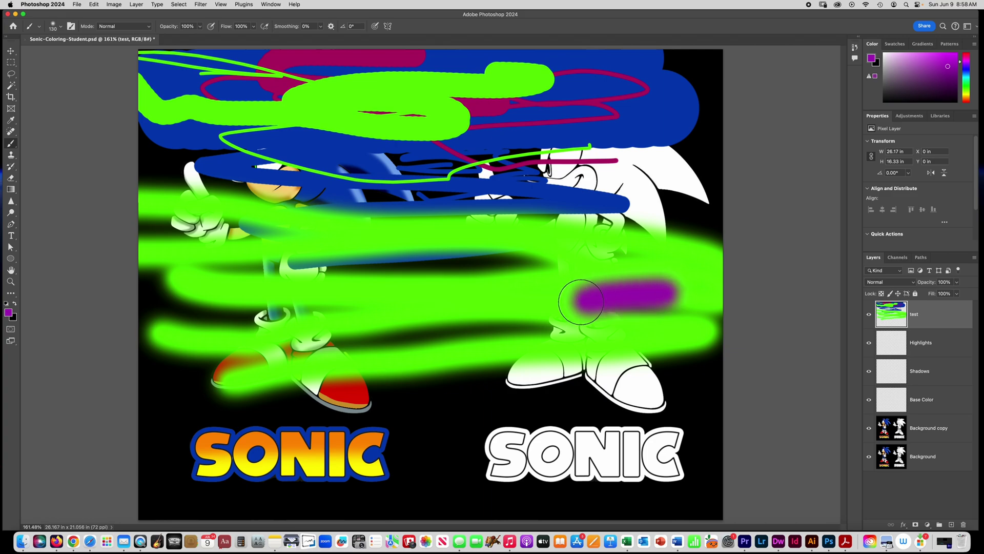
Step: Shrink the brush and draw thin winding purple lines across the legs and shoes of both figures
key("bracketleft")
key("bracketleft")
key("bracketleft")
key("bracketleft")
key("bracketleft")
key("bracketleft")
key("bracketleft")
key("bracketleft")
key("bracketleft")
mouse_move(564, 299)
left_mouse_down()
mouse_move(368, 321)
mouse_move(668, 337)
mouse_move(262, 355)
mouse_move(234, 352)
mouse_move(198, 316)
left_mouse_up()
key("bracketleft")
mouse_move(190, 352)
left_mouse_down()
mouse_move(388, 391)
mouse_move(545, 374)
mouse_move(644, 378)
mouse_move(517, 346)
mouse_move(418, 363)
left_mouse_up()
Step: Enlarge the brush to 60 px and paint a thicker purple stroke across the middle of both figures
key("bracketright")
key("bracketright")
key("bracketright")
key("bracketright")
key("bracketright")
key("bracketright")
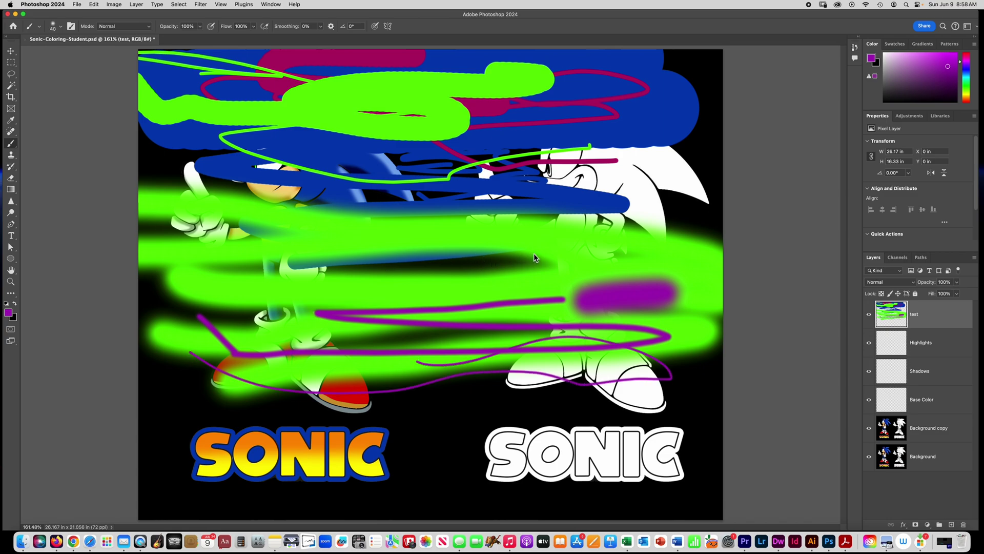
mouse_move(582, 248)
left_mouse_down()
mouse_move(492, 241)
mouse_move(238, 252)
left_mouse_up()
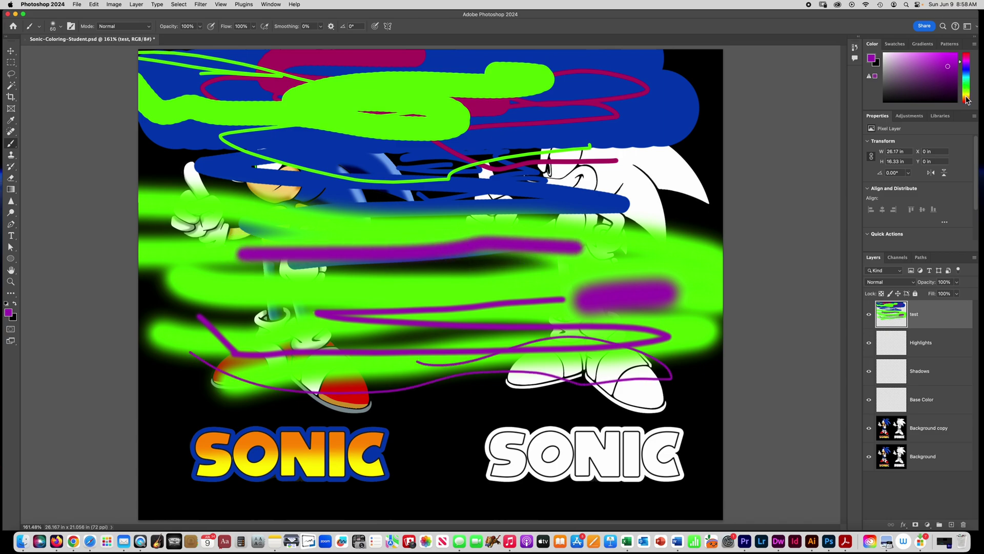
Step: Set the foreground color to golden orange, enlarge the brush to 800 px and paint soft orange over the middle of both figures
left_click_drag(967, 101, 967, 96)
left_click(956, 53)
mouse_move(657, 209)
left_mouse_down()
mouse_move(455, 253)
mouse_move(205, 210)
left_mouse_up()
key("bracketright")
key("bracketright")
key("bracketright")
key("bracketright")
key("bracketright")
key("bracketright")
key("bracketright")
key("bracketright")
key("bracketright")
key("bracketright")
key("bracketright")
key("bracketright")
key("bracketright")
key("bracketright")
key("bracketright")
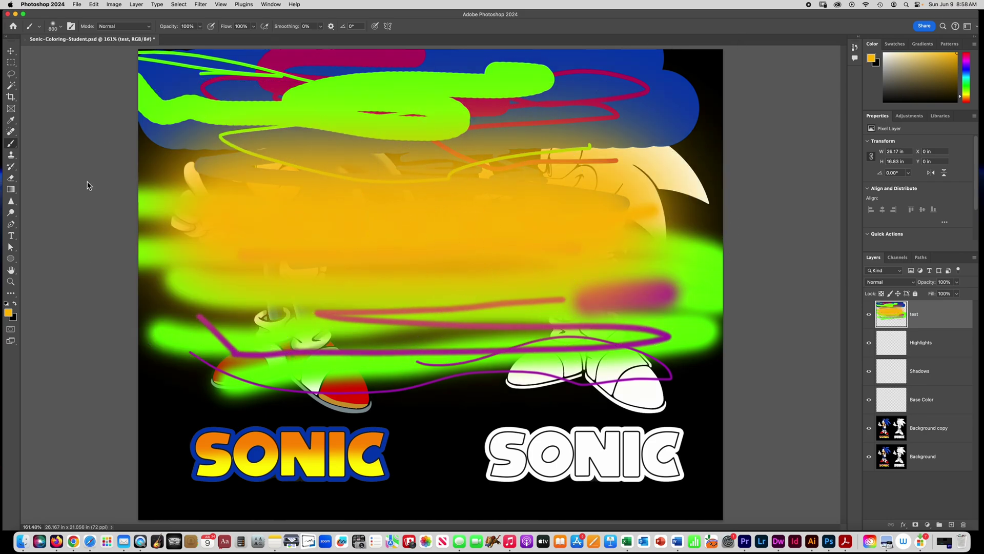
Step: Set the Eraser size to 100 px and erase a horizontal band through the orange paint across both torsos
left_click(11, 178)
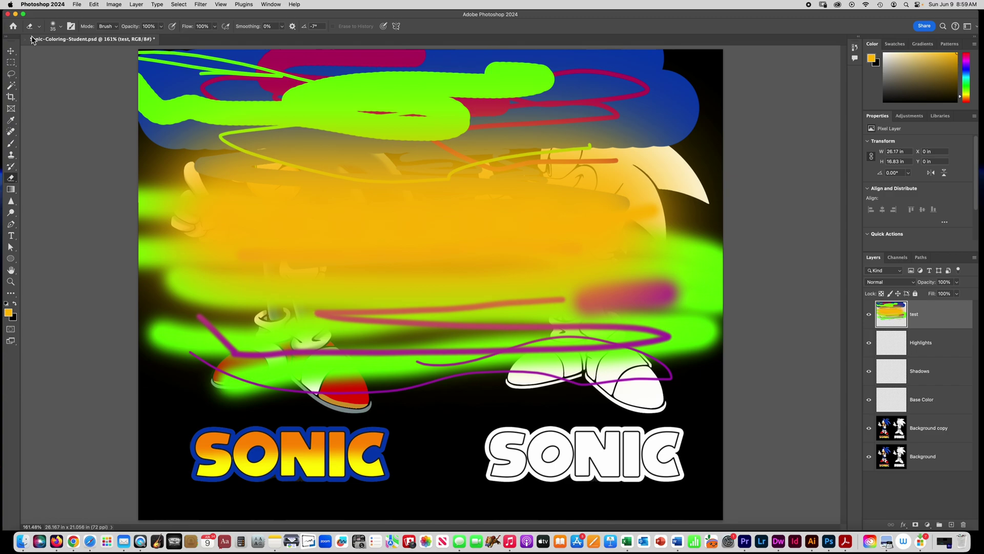
left_click(62, 27)
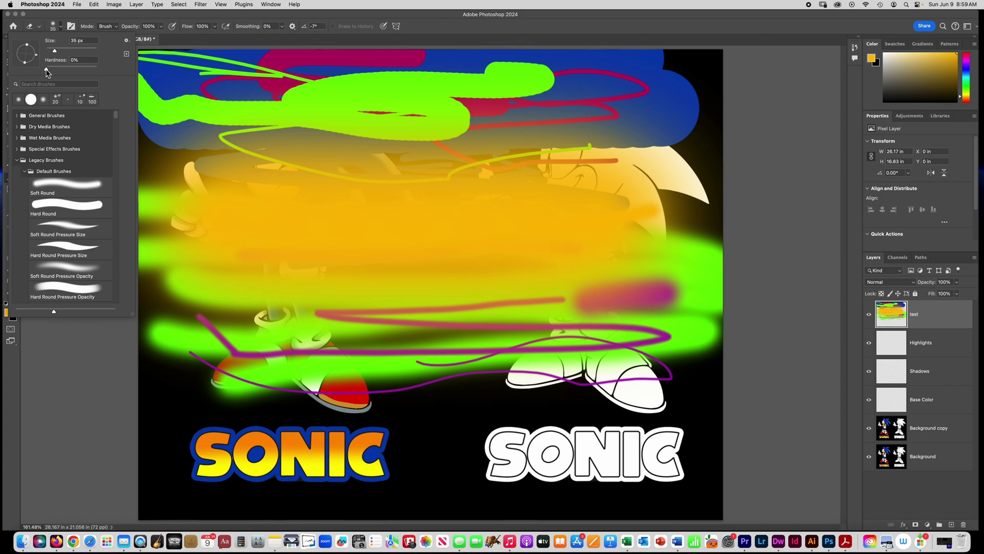
left_click(78, 40)
type("100")
mouse_move(494, 221)
left_mouse_down()
mouse_move(280, 225)
mouse_move(581, 219)
mouse_move(222, 229)
mouse_move(554, 218)
mouse_move(354, 234)
left_mouse_up()
Step: Shrink the Eraser and erase a short thin line over the colored figure's lower hand
key("bracketleft")
key("bracketleft")
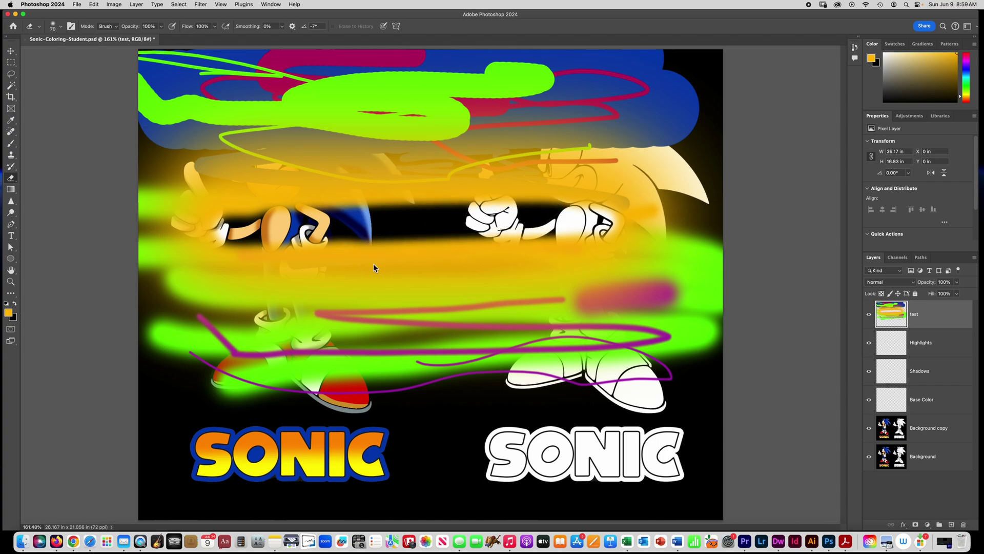
key("bracketleft")
key("bracketleft")
key("bracketleft")
key("bracketleft")
key("bracketleft")
key("bracketleft")
left_click_drag(381, 267, 283, 268)
Step: Enlarge the Eraser to 250 px and erase the paint covering the shoes of both figures
key("bracketright")
key("bracketright")
key("bracketright")
key("bracketright")
key("bracketright")
key("bracketright")
key("bracketright")
key("bracketright")
key("bracketright")
key("bracketright")
key("bracketright")
key("bracketright")
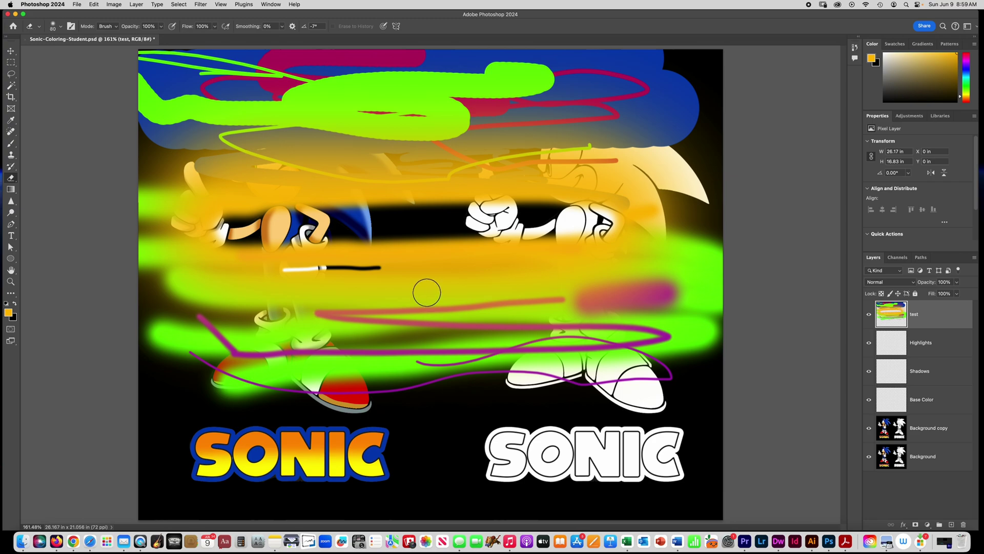
key("bracketright")
key("bracketright")
key("bracketright")
key("bracketright")
mouse_move(649, 391)
left_mouse_down()
mouse_move(245, 398)
mouse_move(543, 392)
mouse_move(667, 372)
left_mouse_up()
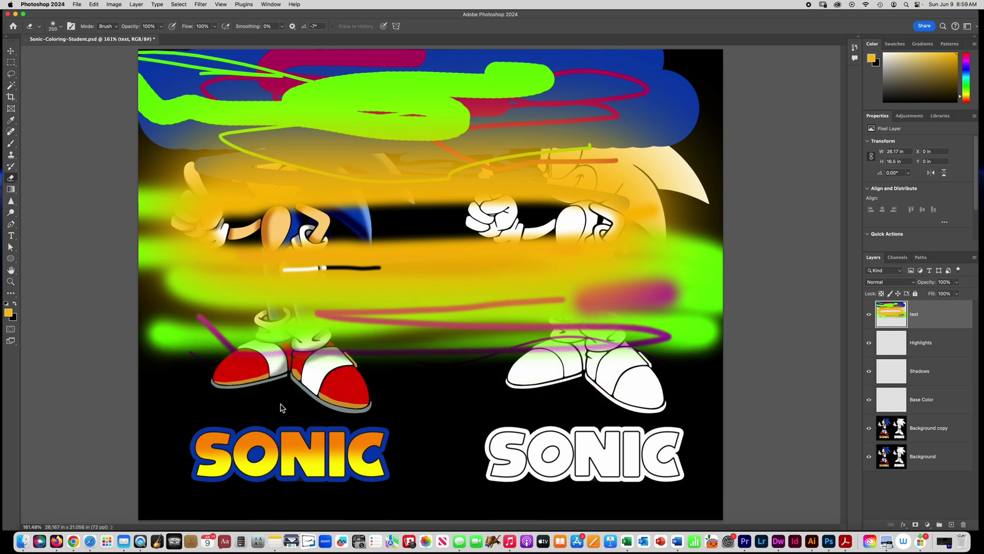
Step: Enlarge the Eraser to 800 px and dab along the area above the SONIC logos to fade the paint over the legs
key("bracketright")
key("bracketright")
key("bracketright")
key("bracketright")
key("bracketright")
key("bracketright")
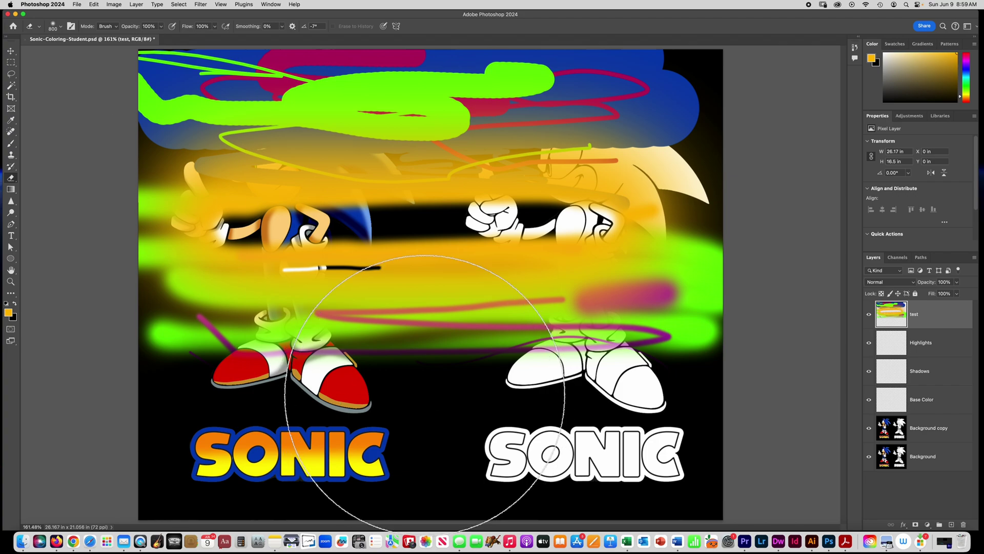
left_click(428, 394)
left_click(396, 402)
left_click(335, 405)
left_click(248, 413)
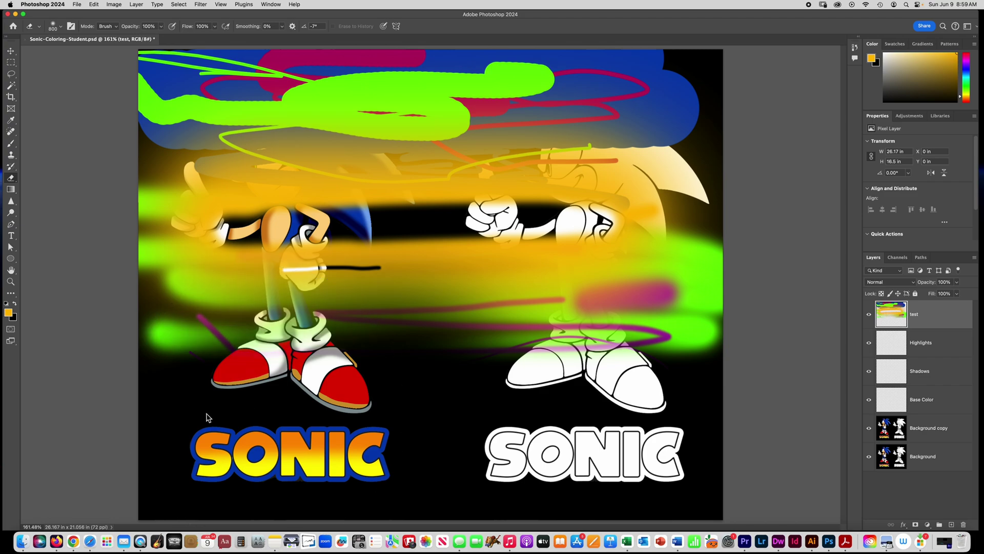
left_click(205, 413)
left_click(389, 416)
left_click(546, 417)
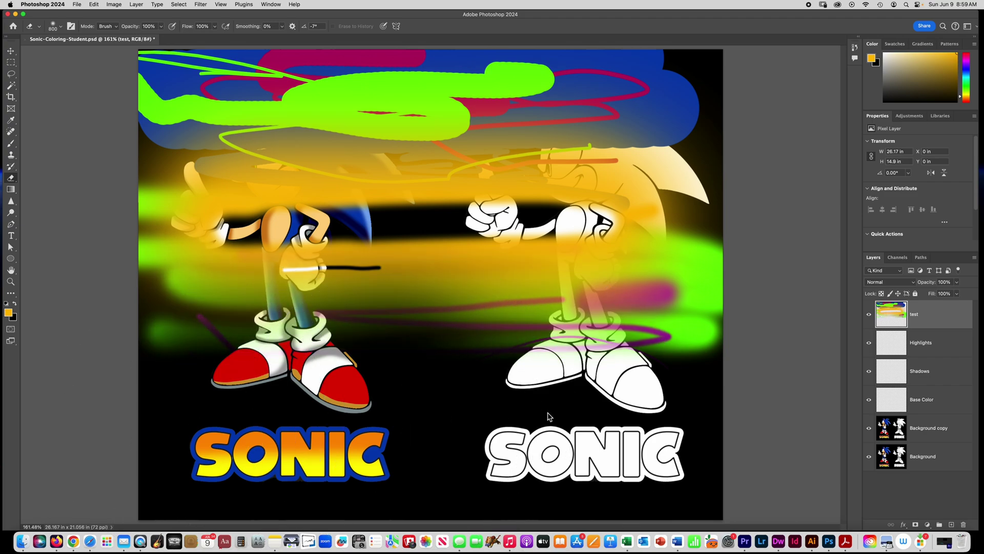
left_click(609, 416)
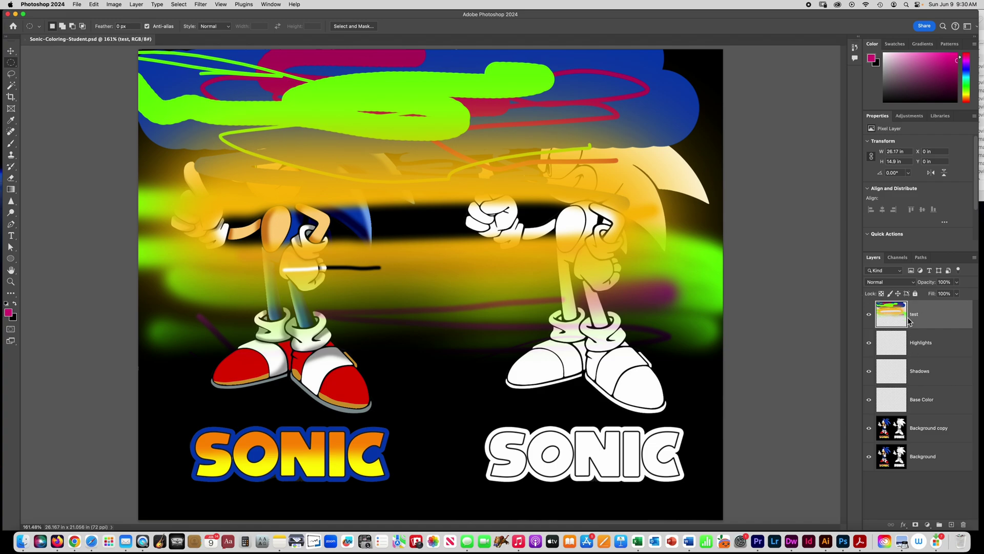
Step: Toggle the test layer's visibility to compare the artwork with and without it, and delete the test layer
left_click(869, 314)
left_click(869, 315)
left_click(869, 315)
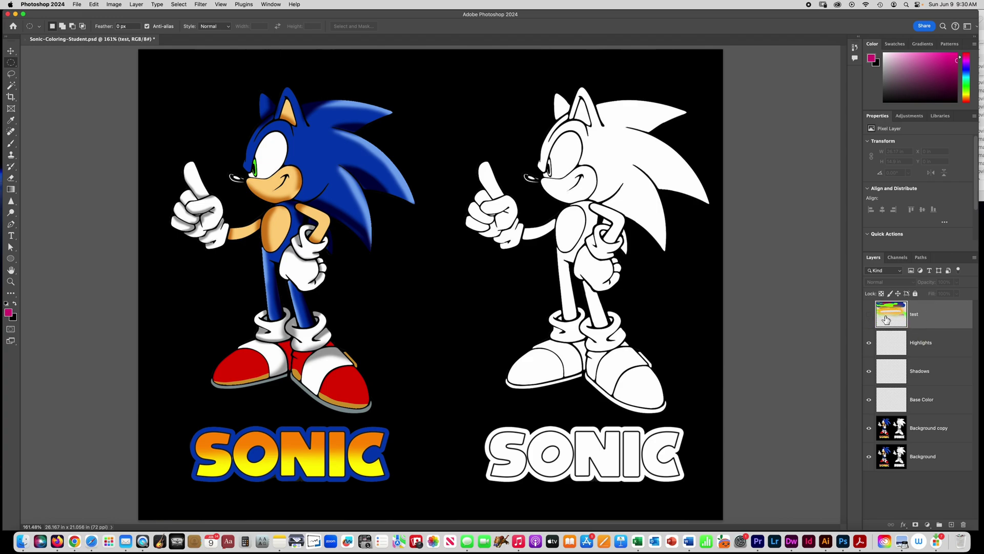
left_click(870, 316)
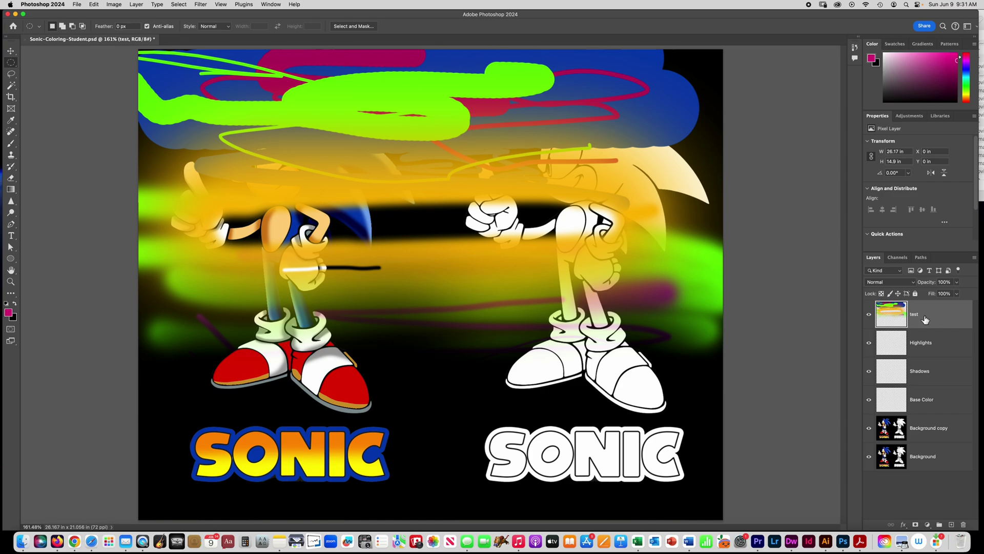
key("Delete")
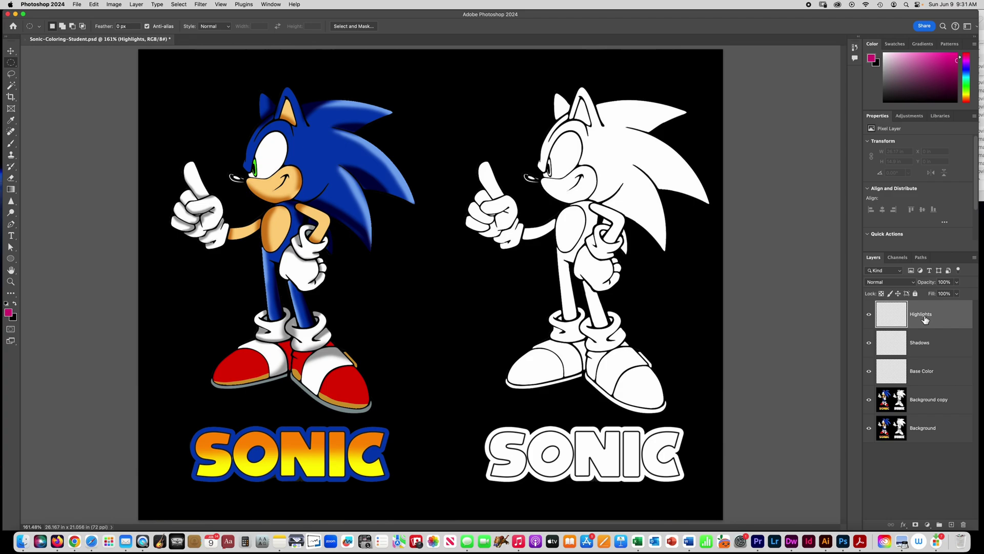
Step: Make the Base Color layer active and choose the Magic Wand tool from the selection tool group
left_click(936, 380)
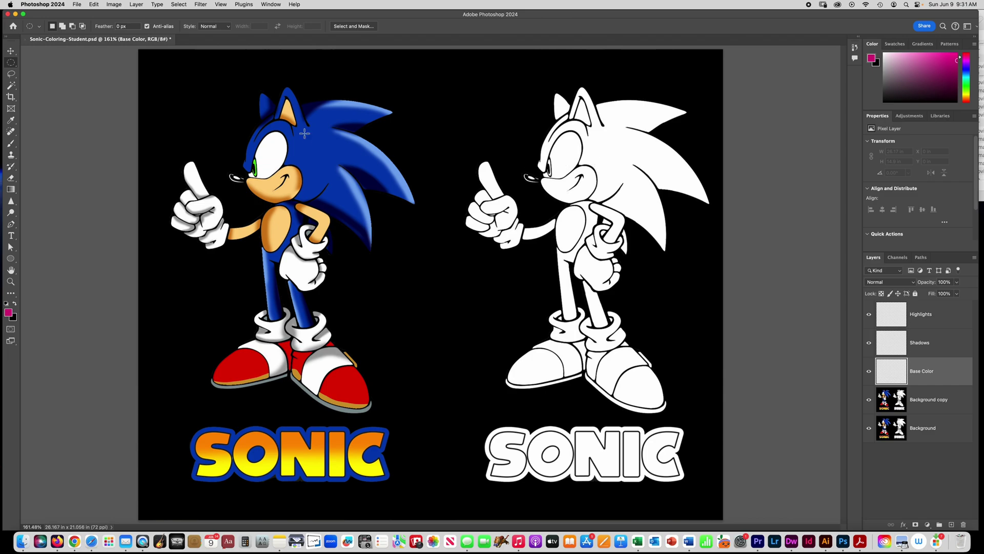
left_click(11, 86)
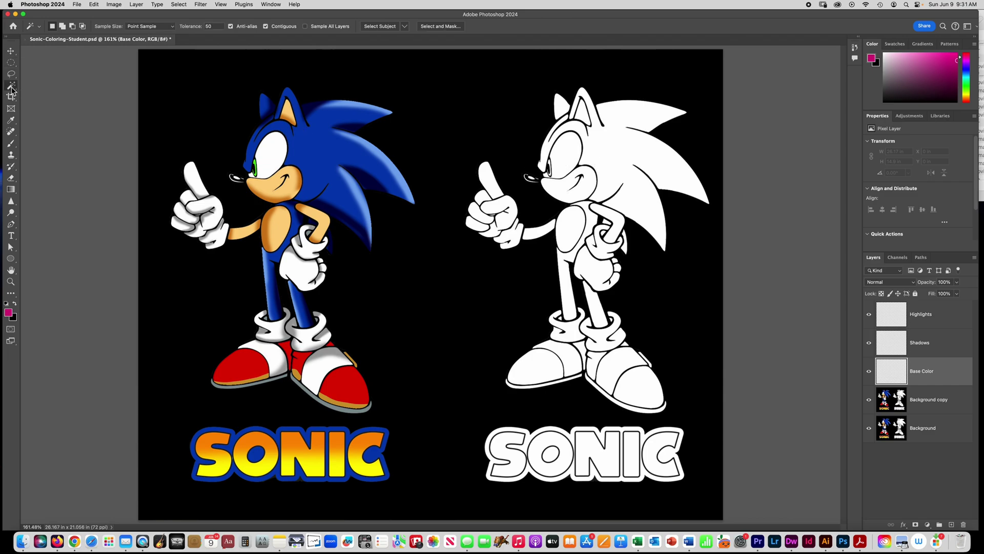
right_click(12, 86)
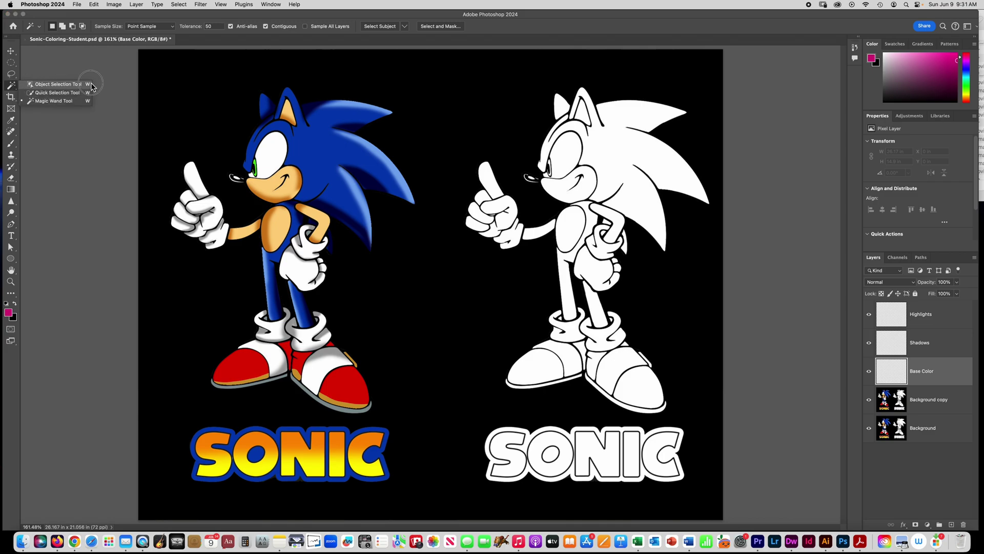
left_click(43, 102)
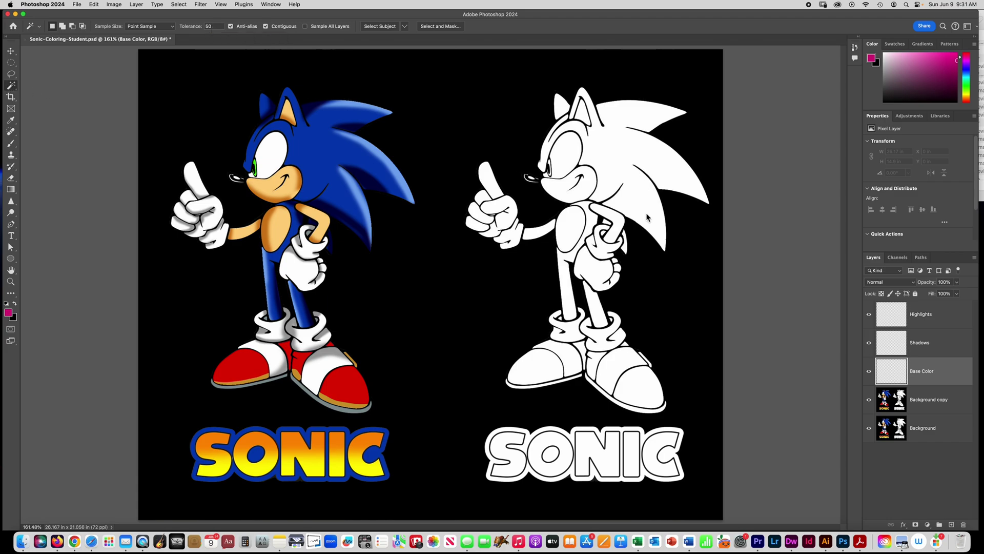
Step: On the Background copy layer, select the line-art figure's head and spikes, far ear, torso, legs and tail with the Magic Wand
left_click(924, 404)
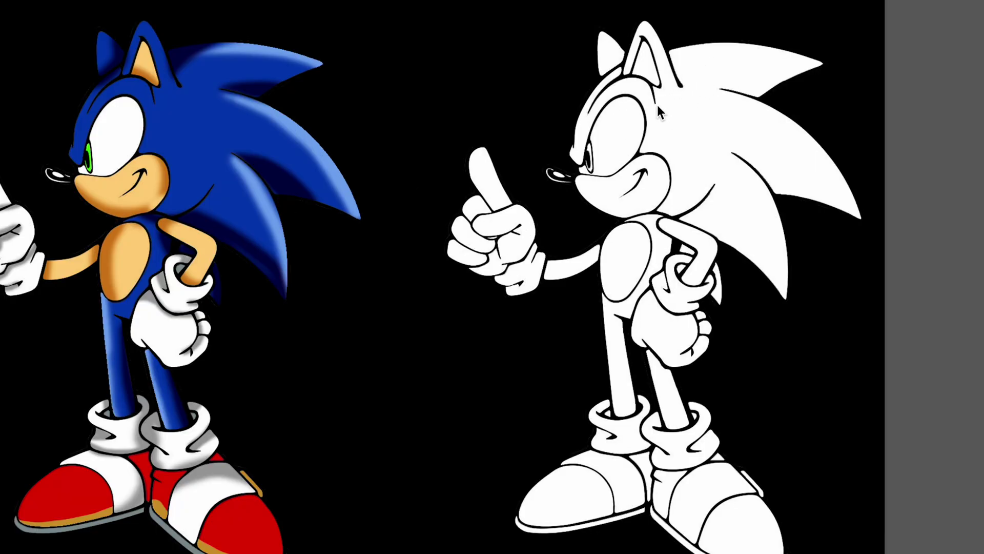
left_click(698, 119)
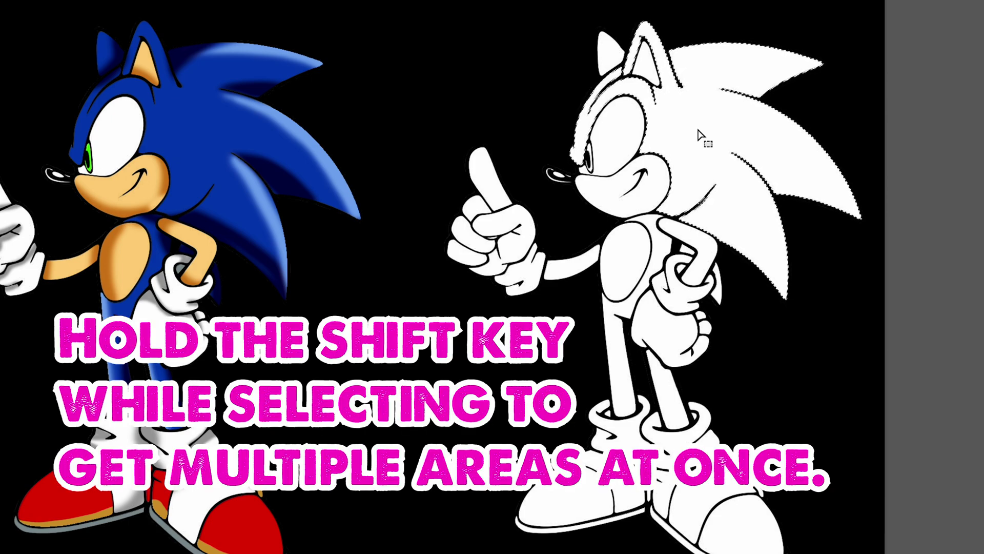
left_click(610, 49, "shift")
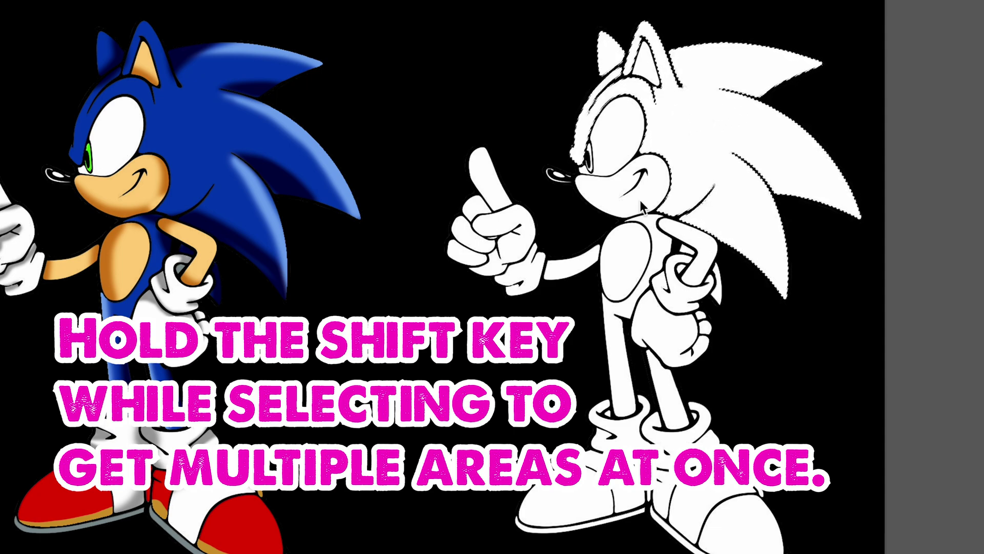
left_click(659, 246, "shift")
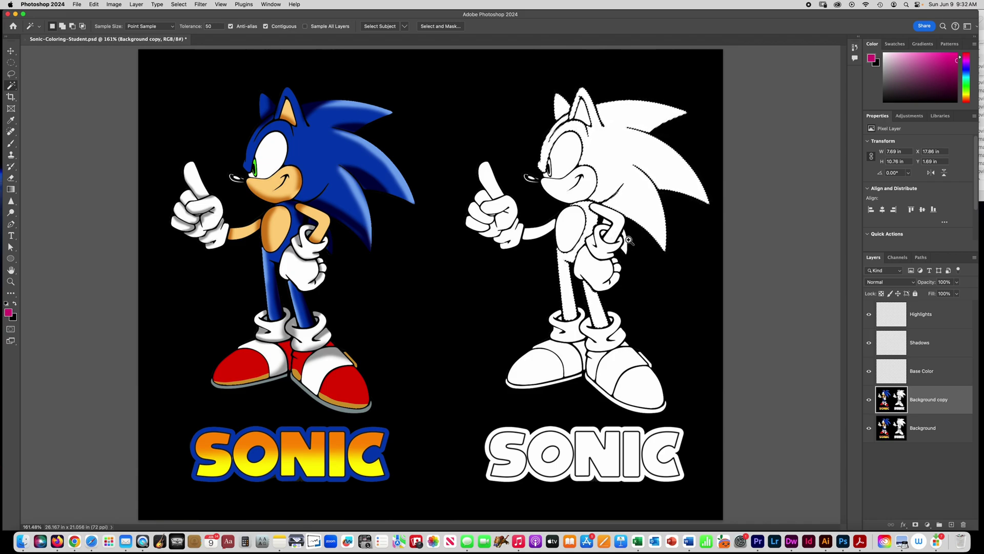
key("super+equal")
key("super+equal")
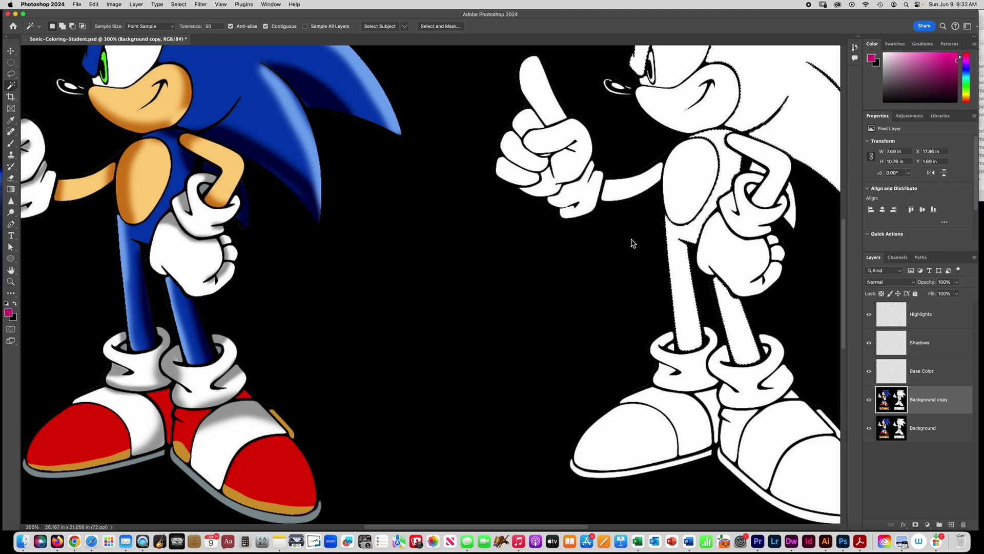
left_click_drag(644, 241, 338, 255)
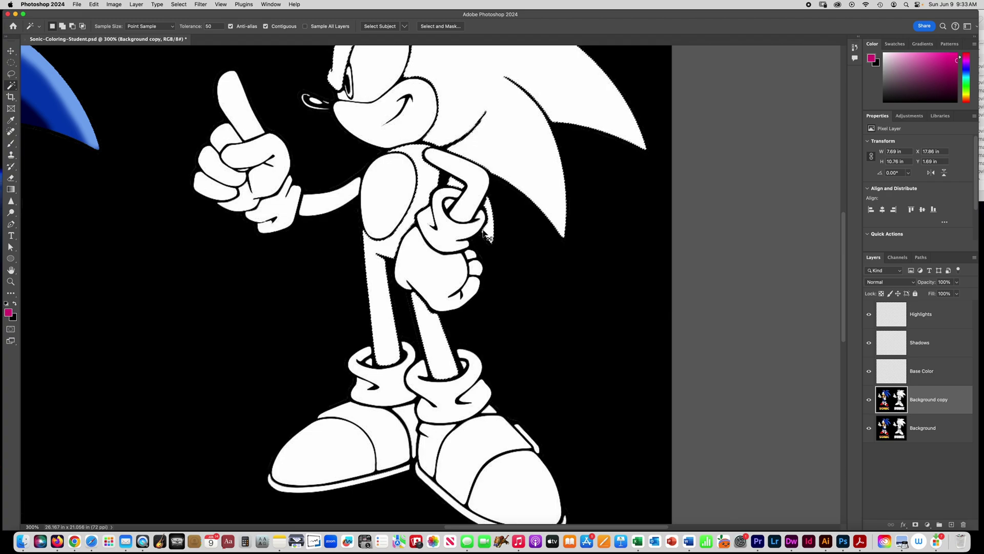
key("super+minus")
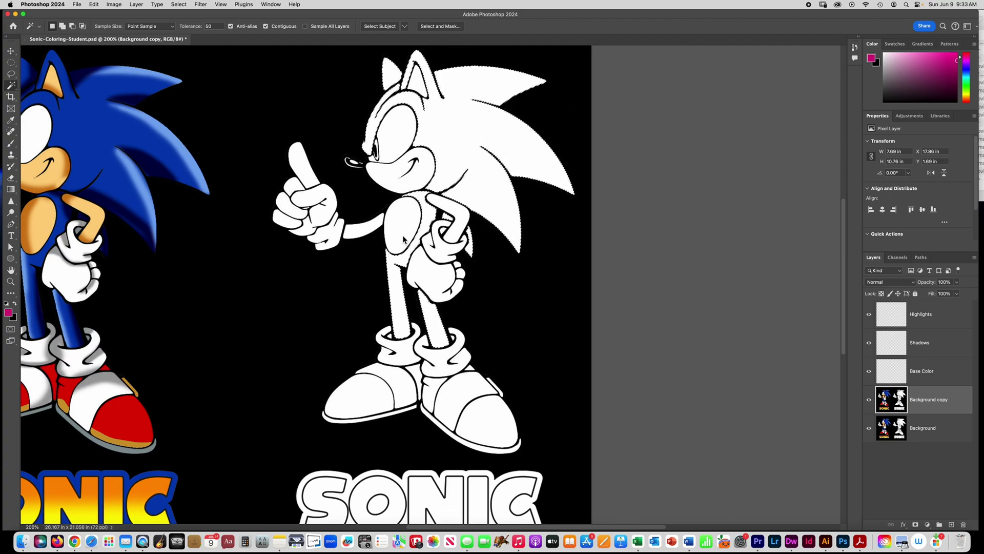
left_click_drag(403, 239, 546, 230)
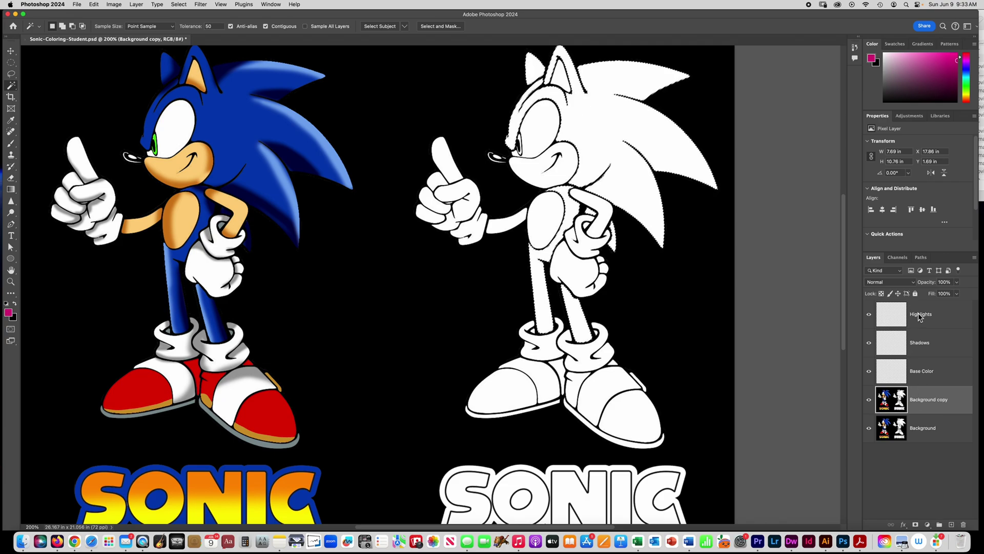
Step: Make the Base Color layer active while keeping the selection made from Background copy
left_click(939, 373)
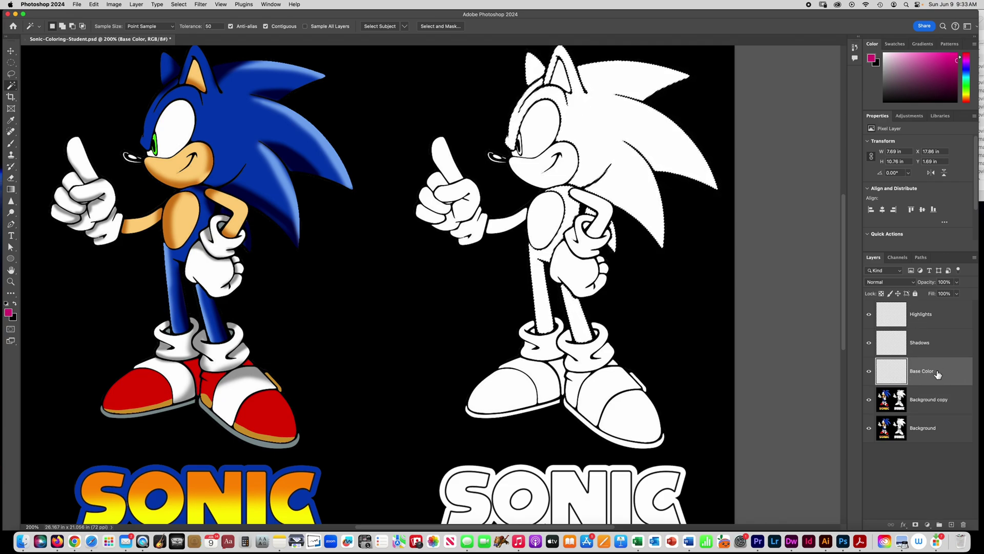
left_click(927, 409)
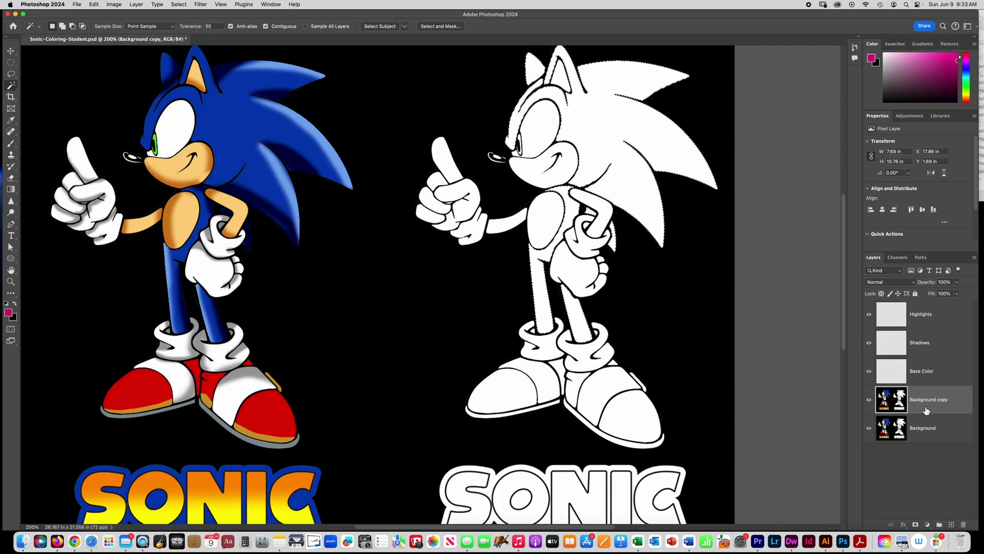
left_click(932, 374)
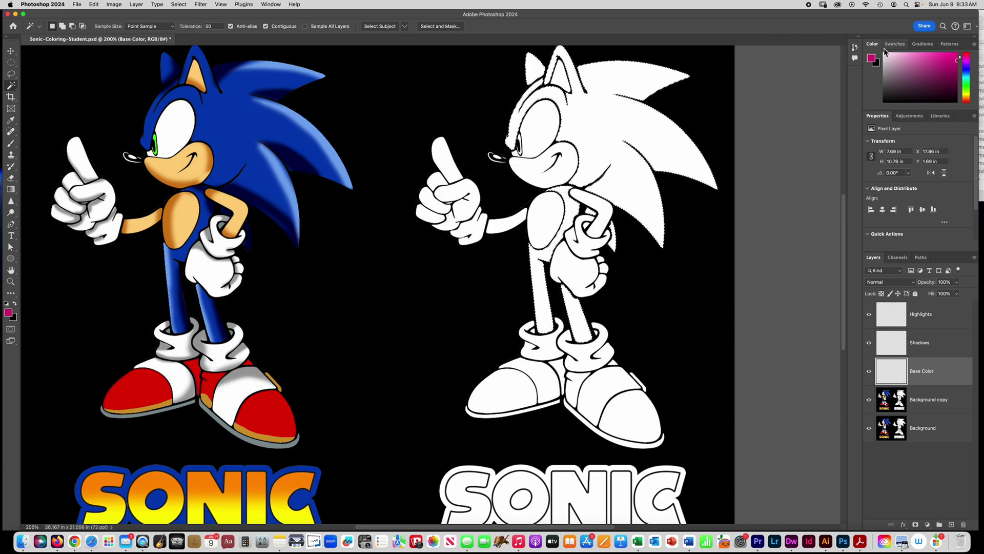
Step: Set the foreground color to the blue sampled from the colored reference figure's head spikes with the Eyedropper
left_click(963, 68)
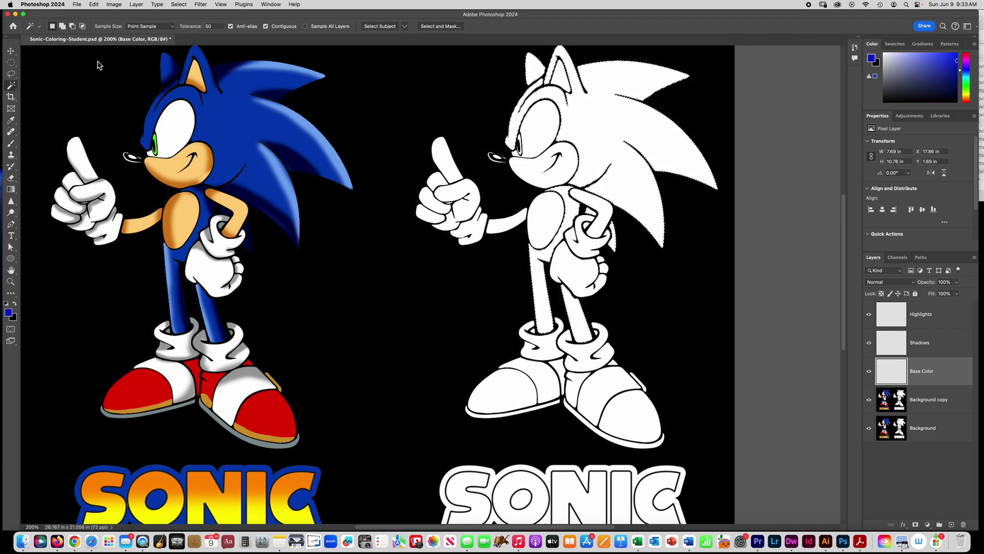
left_click(11, 121)
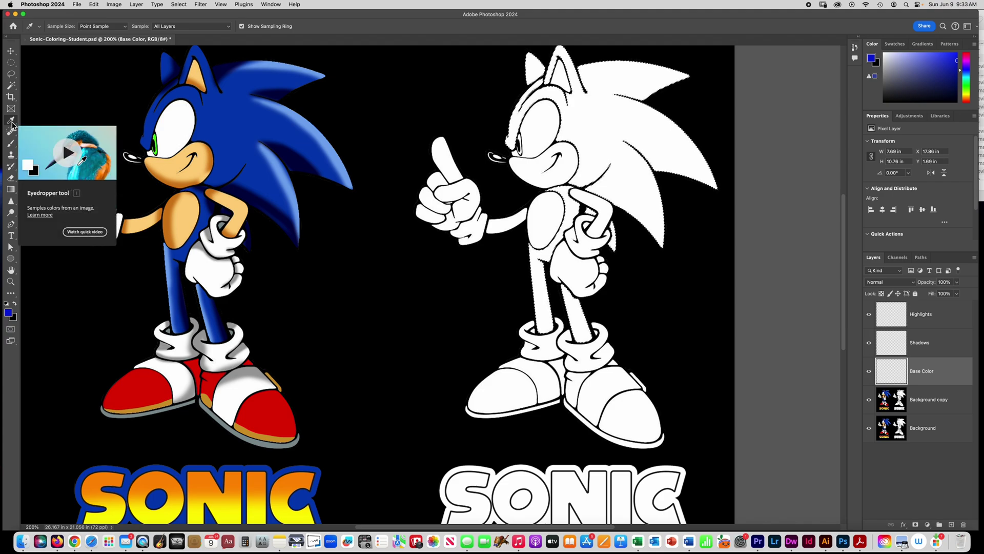
left_click(239, 121)
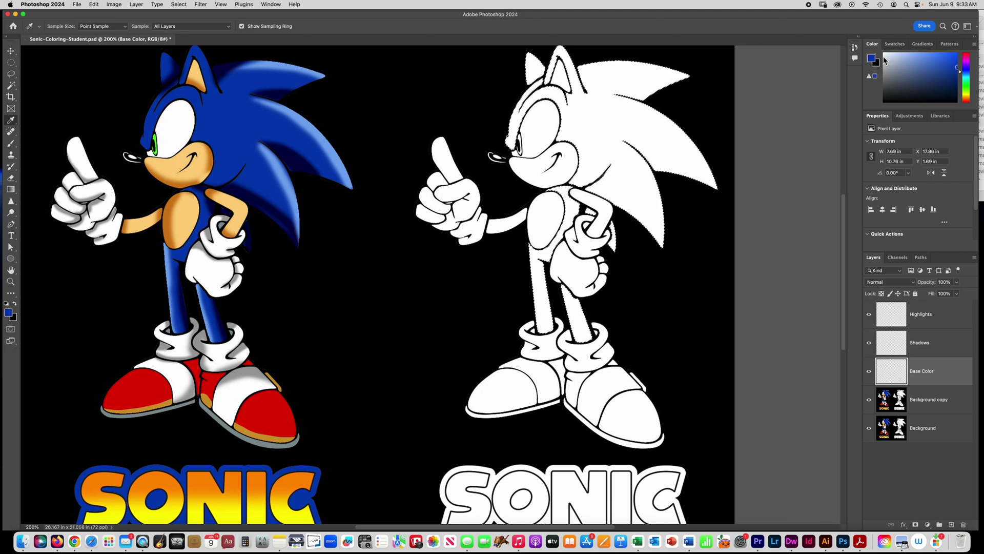
Step: Paint the selected head, torso, leg and tail areas blue on Base Color with a 427 px brush, and deselect
left_click(11, 143)
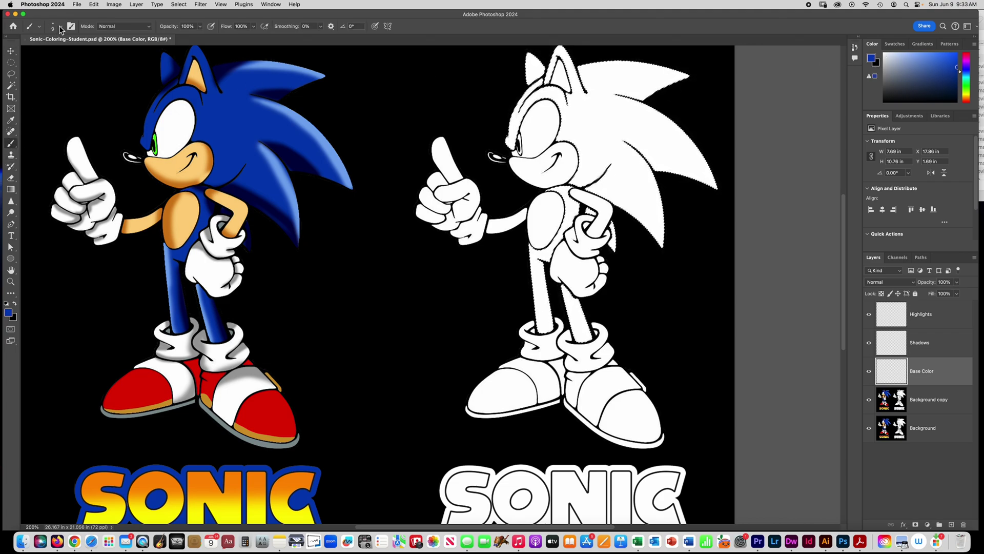
left_click(61, 29)
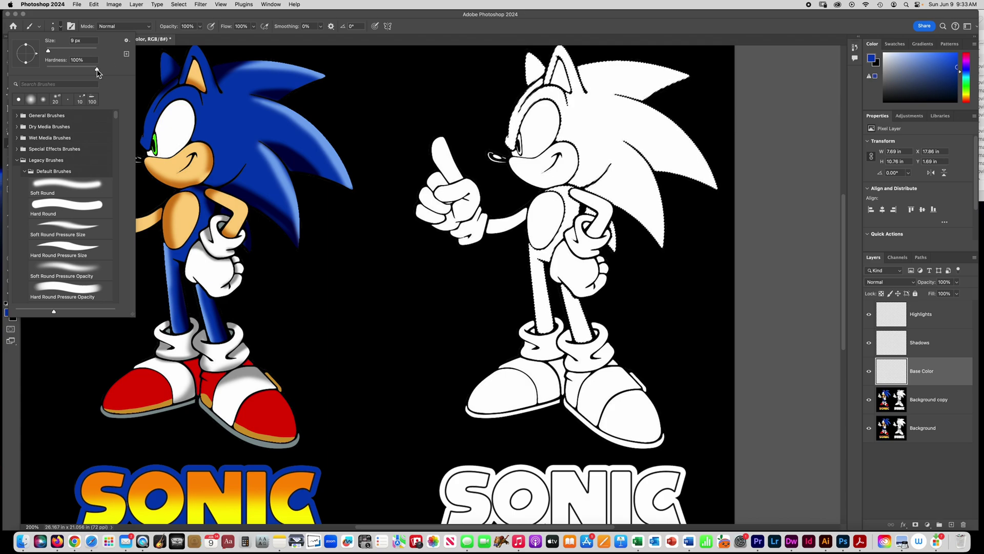
left_click_drag(49, 51, 90, 52)
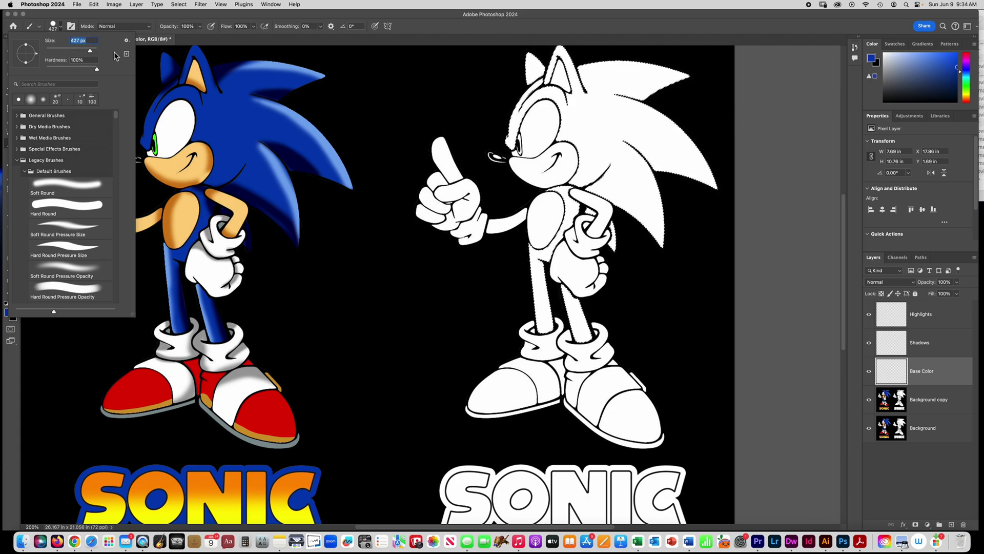
mouse_move(513, 112)
left_mouse_down()
mouse_move(610, 133)
mouse_move(482, 135)
mouse_move(751, 119)
mouse_move(476, 166)
mouse_move(592, 133)
mouse_move(613, 292)
mouse_move(398, 303)
left_mouse_up()
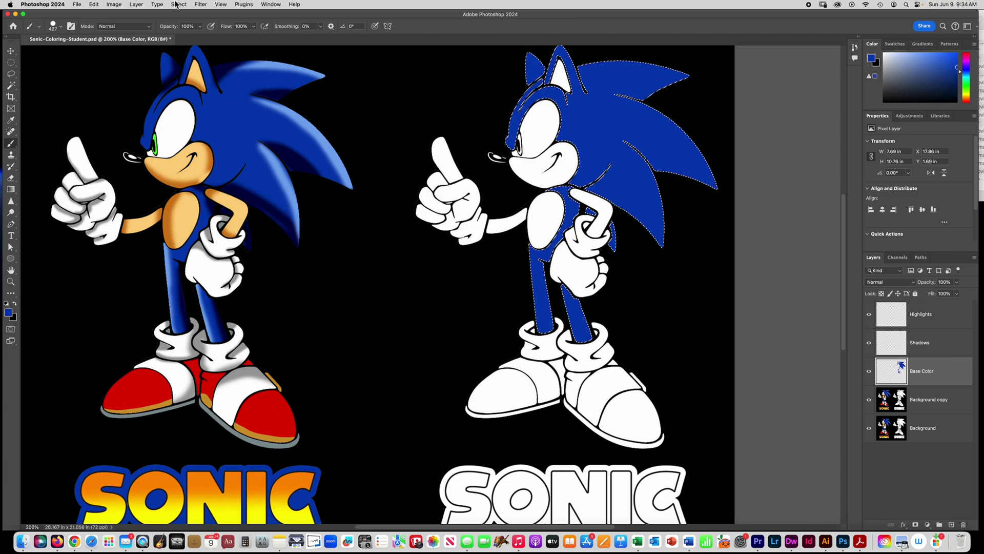
left_click(179, 5)
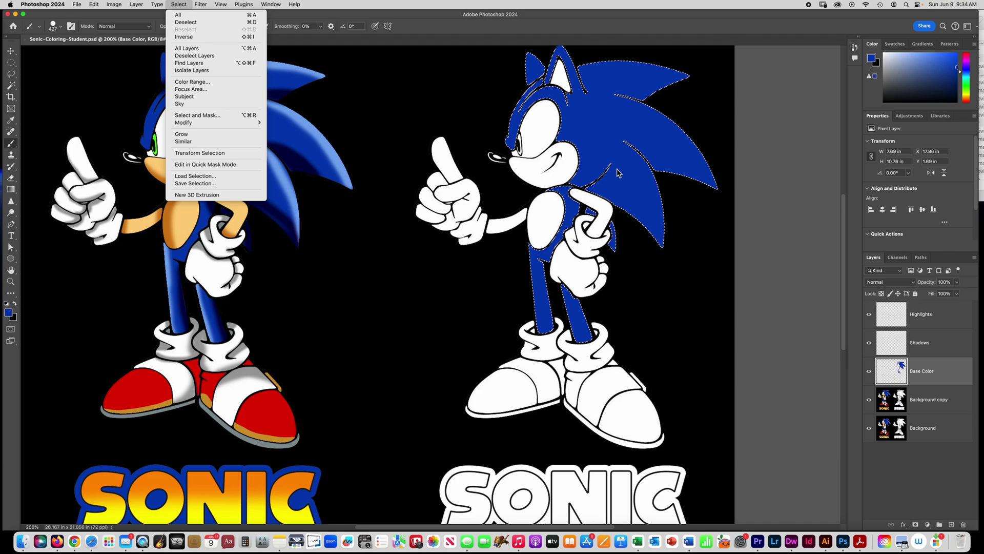
key("super+d")
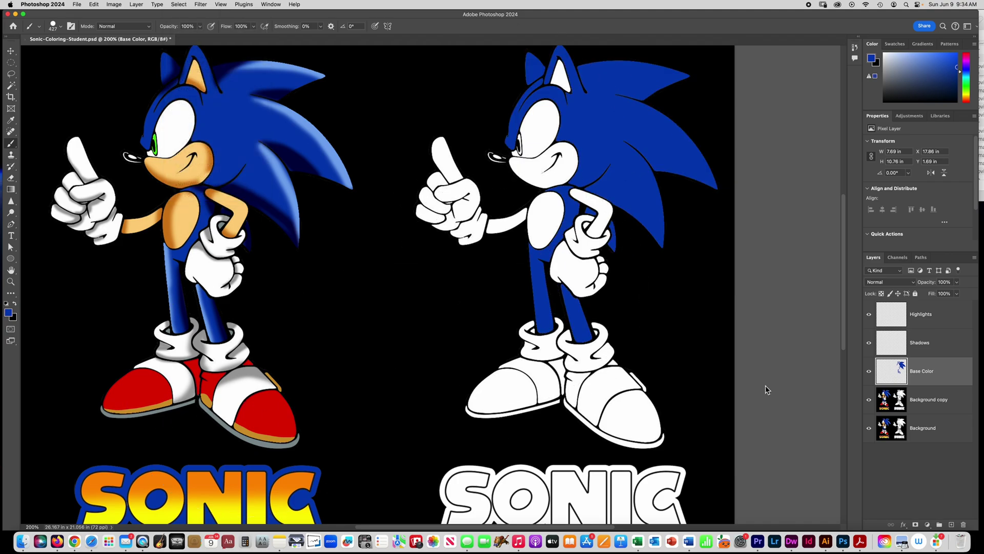
Step: On the Background copy layer, select the toe and ankle sections of both line-art shoes with the Magic Wand, leaving out the straps
left_click(931, 405)
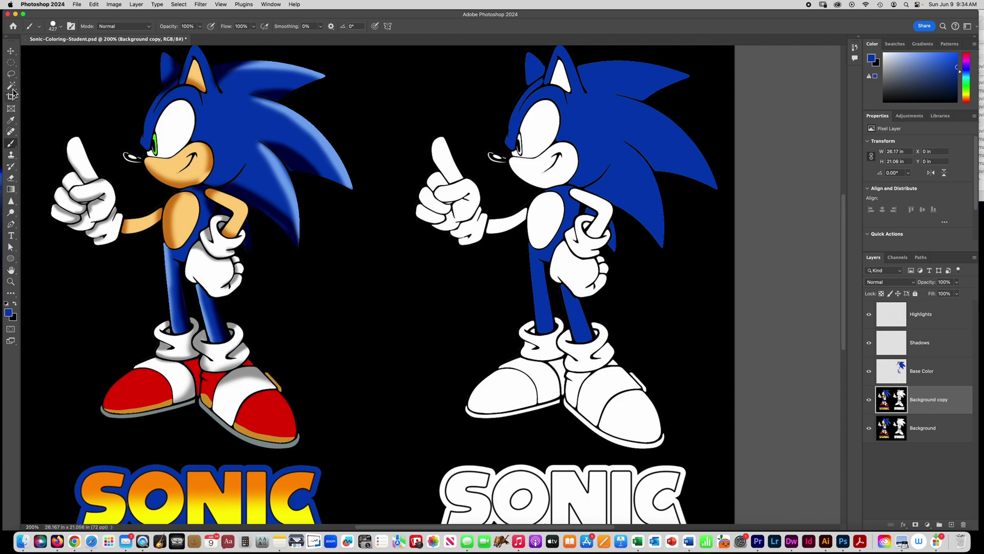
left_click(12, 86)
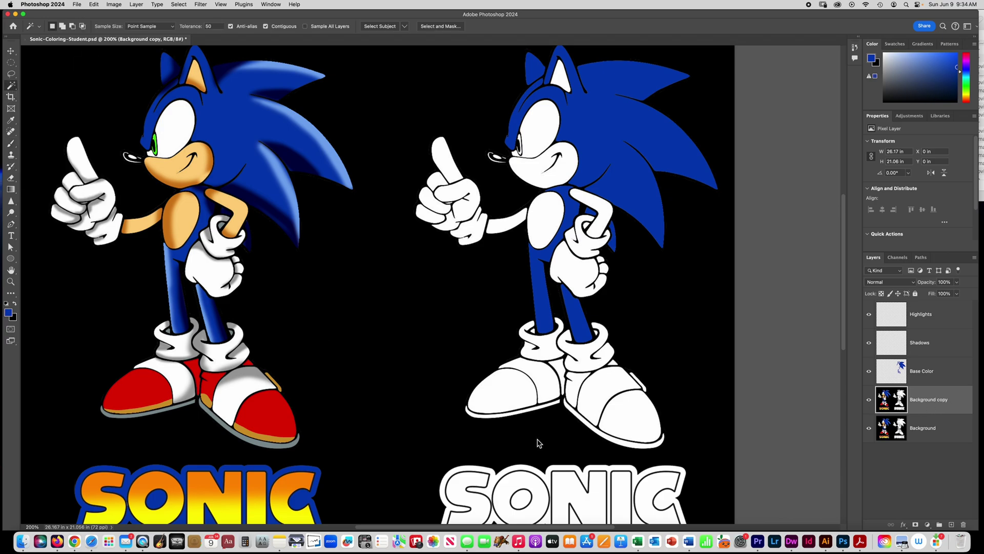
left_click(516, 395)
key("shift")
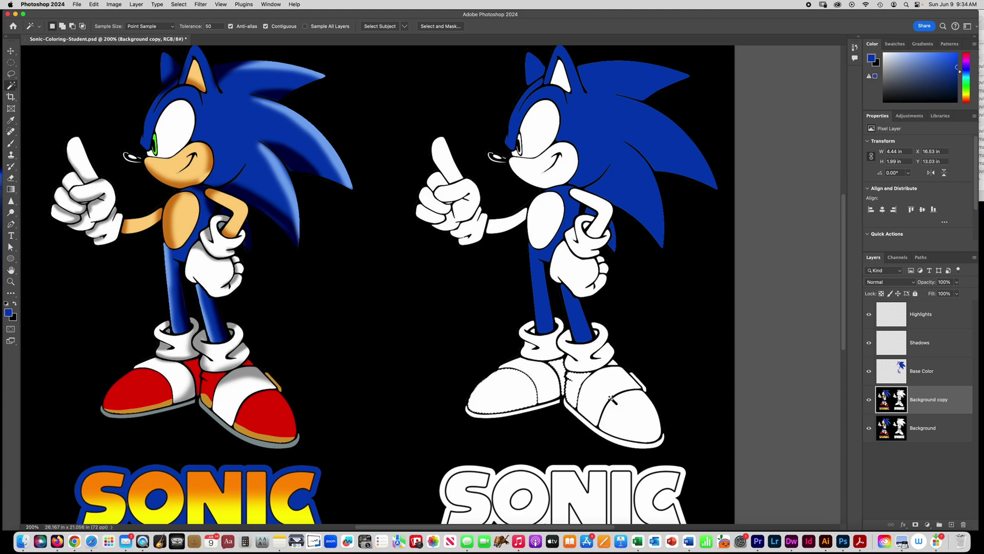
left_click(614, 365, "shift")
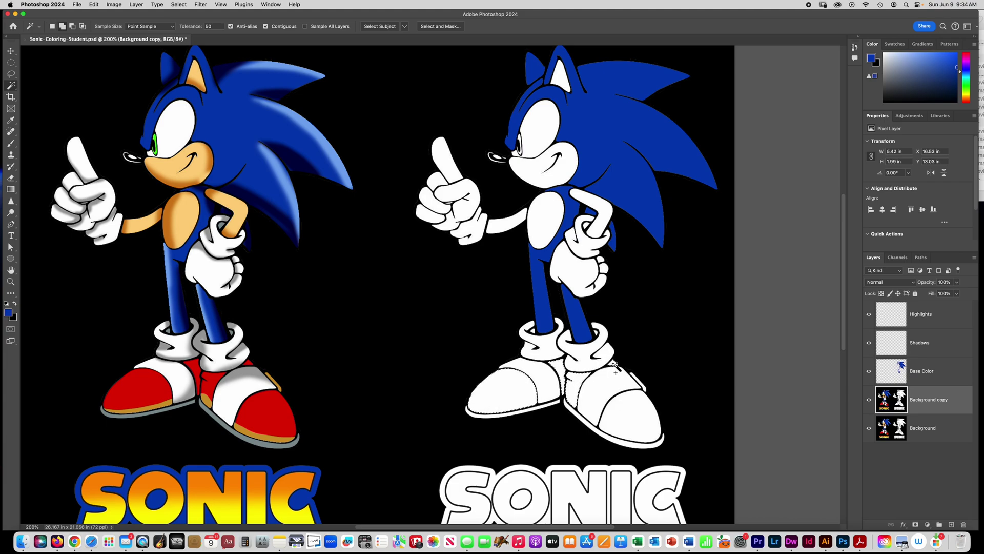
left_click(643, 419, "shift")
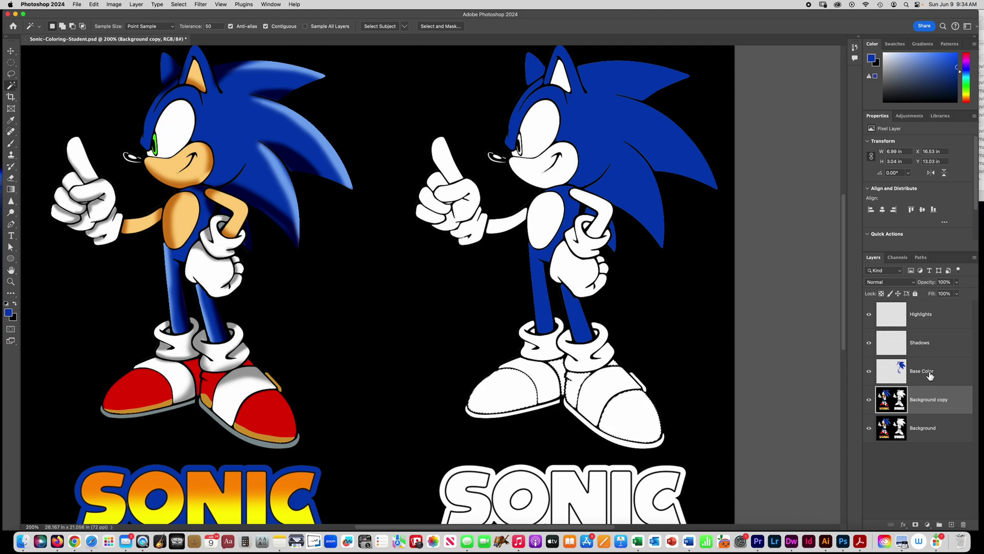
Step: Sample the red from the reference shoe, paint the selected shoe sections on the Base Color layer, and deselect
left_click(931, 376)
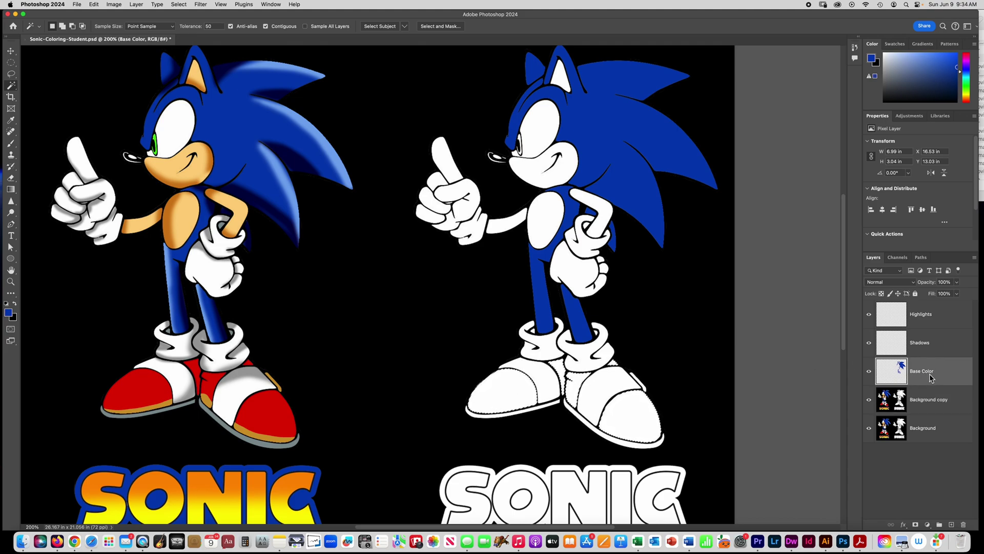
left_click(11, 120)
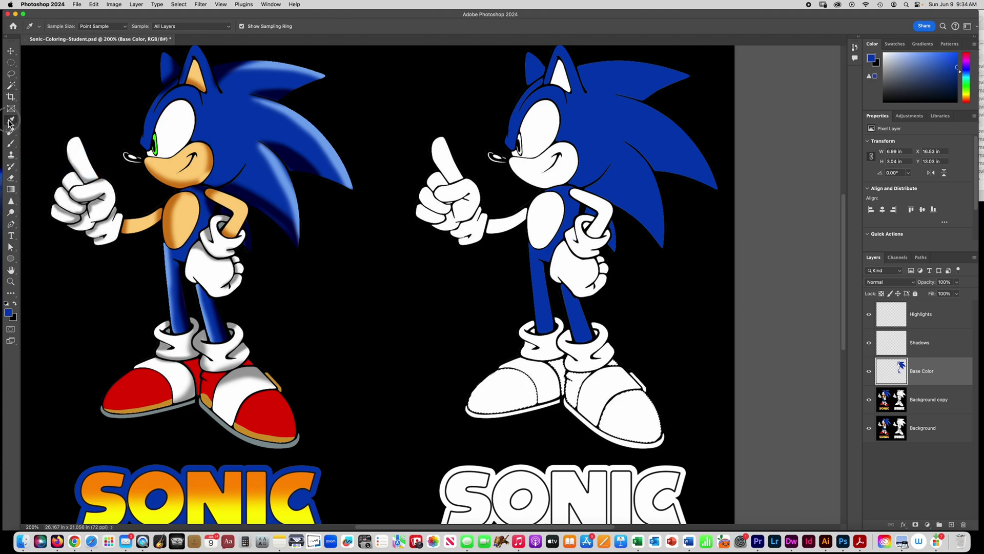
left_click(140, 378)
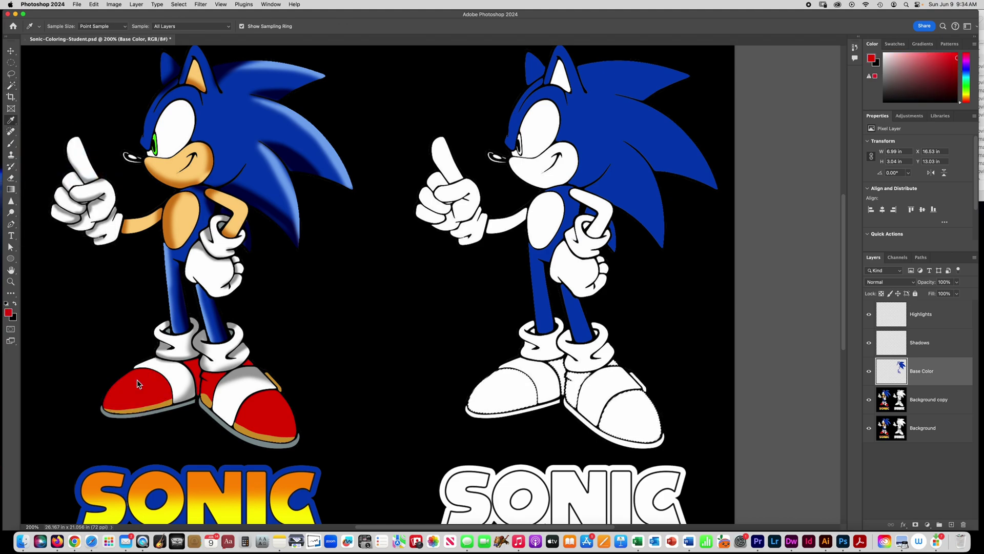
left_click(11, 143)
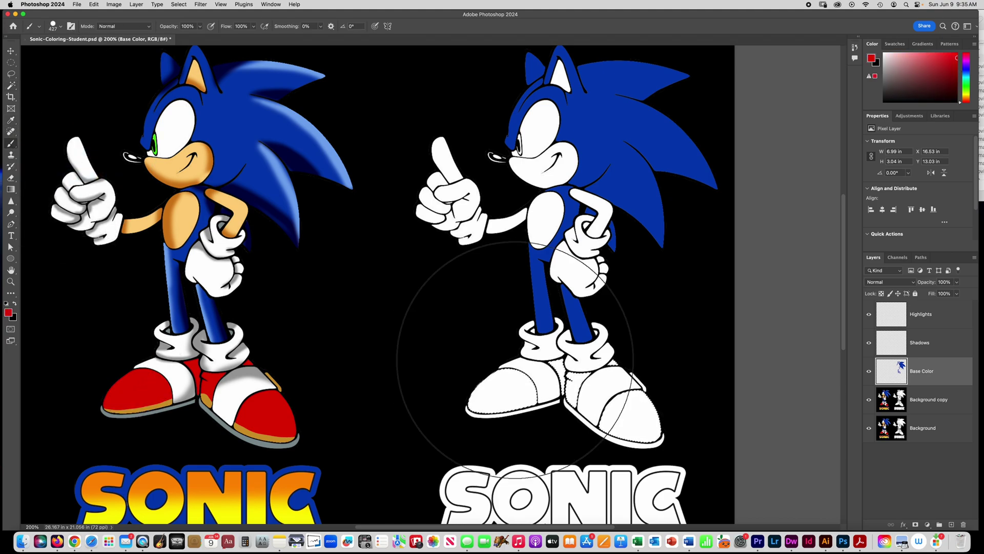
mouse_move(516, 363)
left_mouse_down()
mouse_move(605, 367)
mouse_move(524, 365)
mouse_move(623, 402)
left_mouse_up()
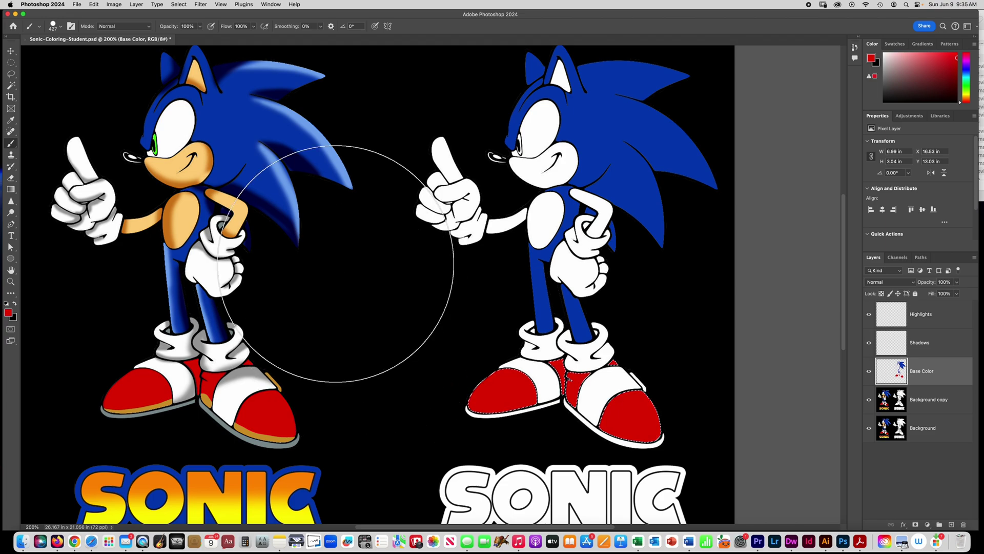
key("super+d")
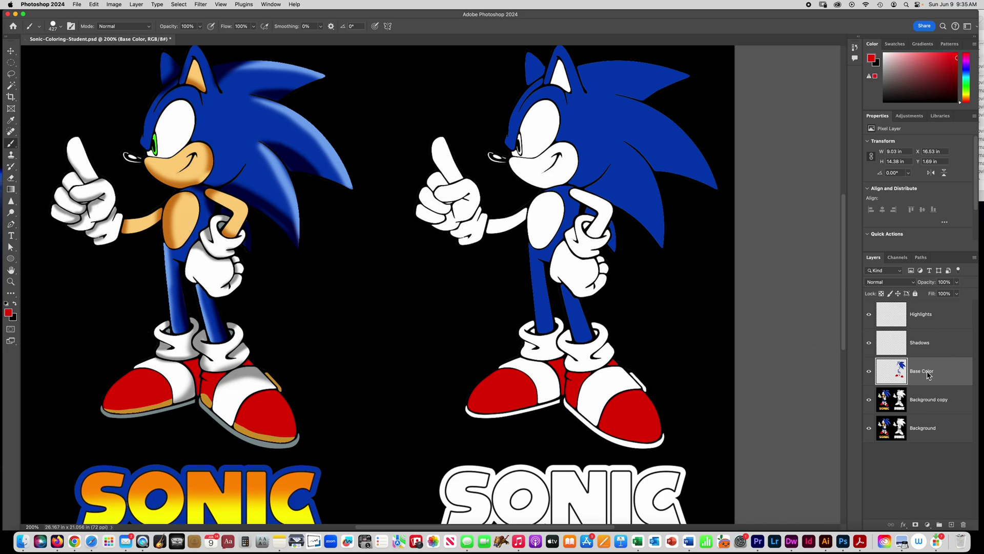
Step: Try to select the line-art figure's chest with the Magic Wand while the Base Color layer is active, and deselect
left_click(927, 403)
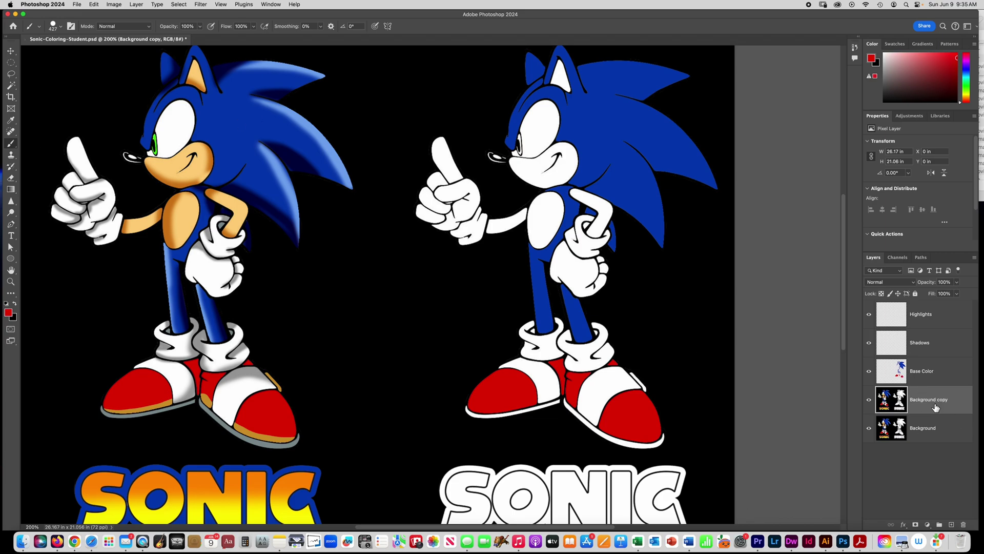
left_click(939, 379)
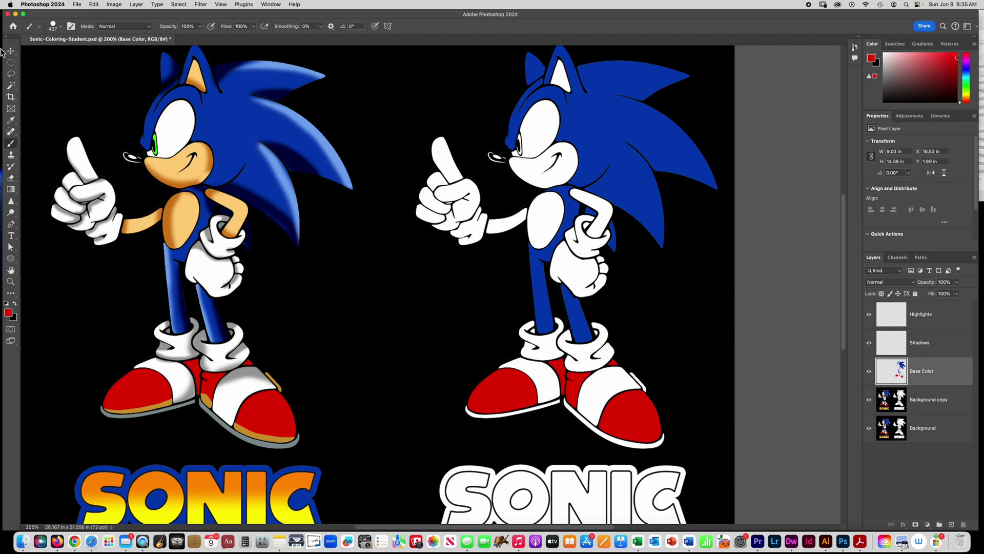
left_click(932, 405)
left_click(931, 378)
left_click(11, 85)
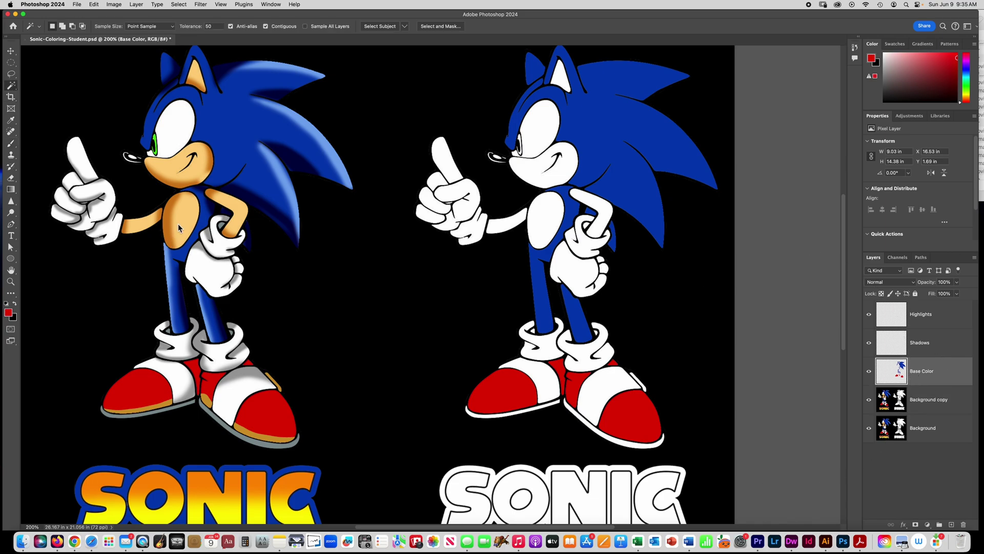
left_click(540, 227)
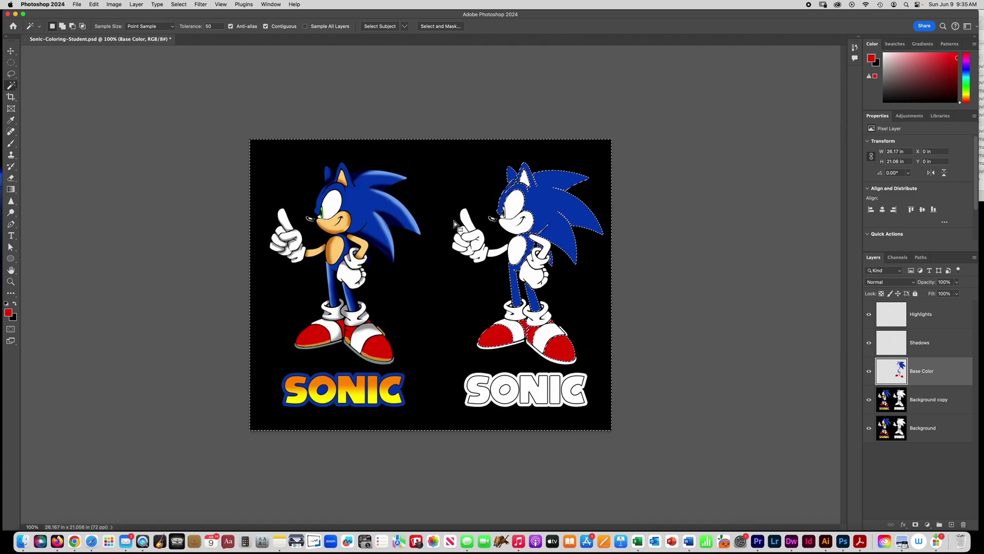
key("super+minus")
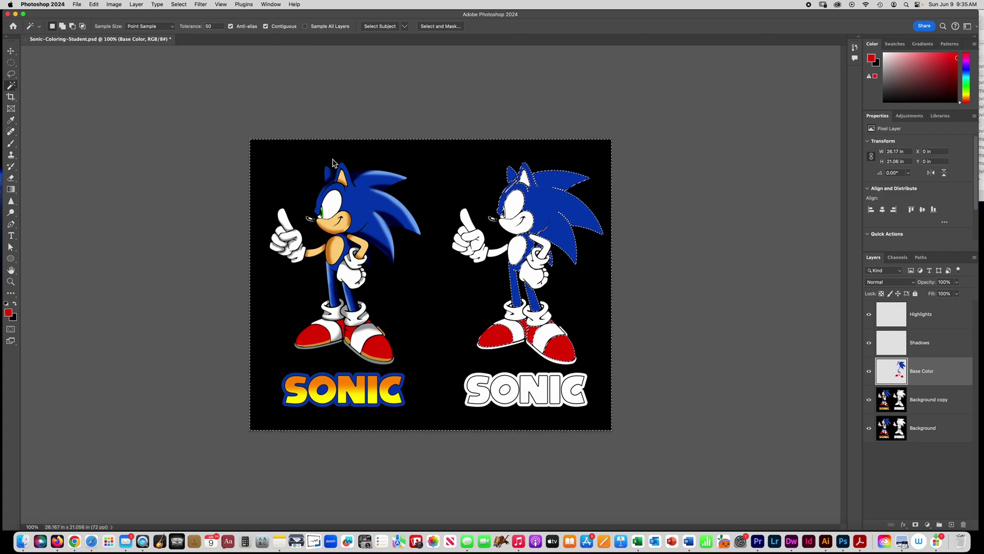
key("super+d")
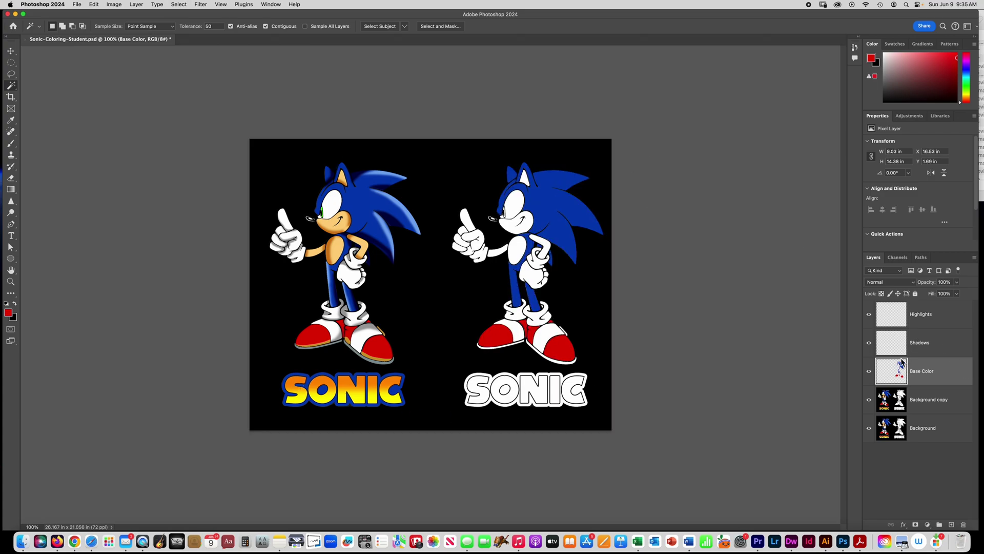
Step: On the Background copy layer, select the line-art figure's chest, arms, muzzle and inner ear with the Magic Wand
left_click(927, 406)
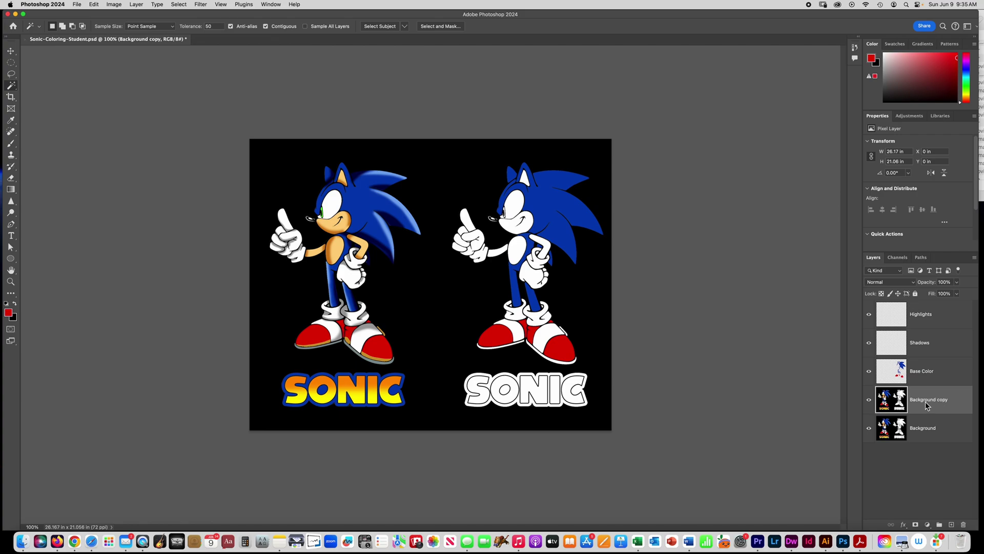
left_click(519, 250)
key("super+equal")
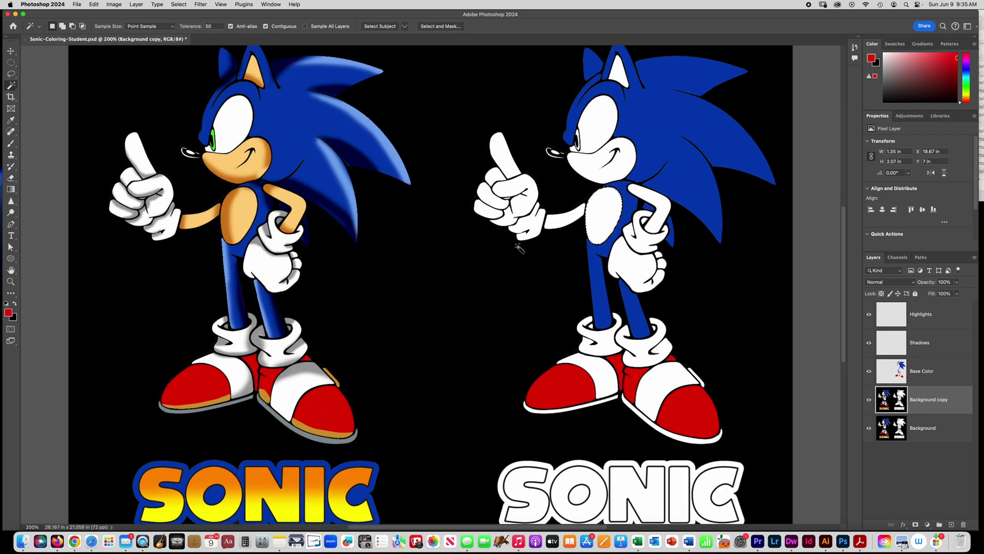
key("shift")
left_click(638, 196, "shift")
Step: Sample the tan from the reference figure's chest, paint the selected skin areas on the Base Color layer, and deselect
left_click(12, 121)
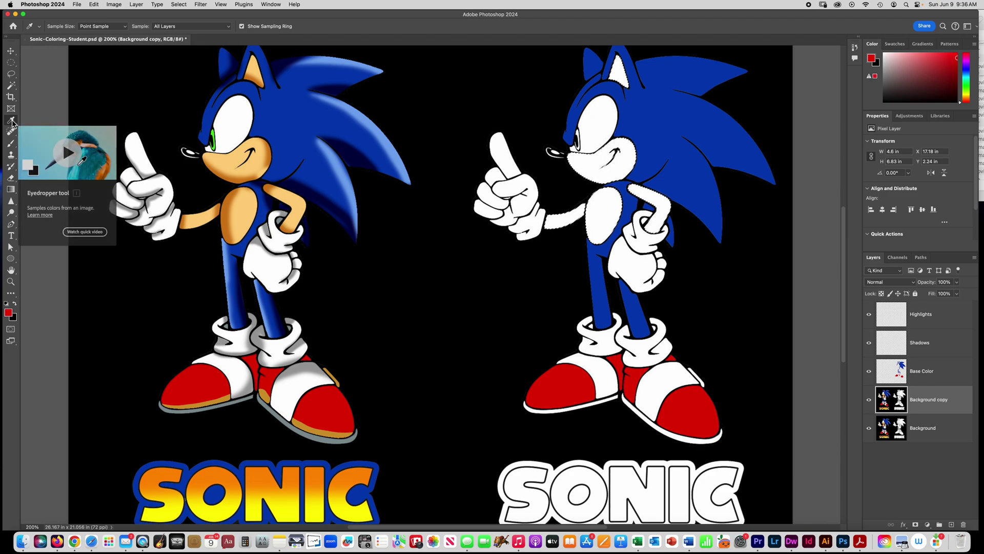
left_click(249, 215)
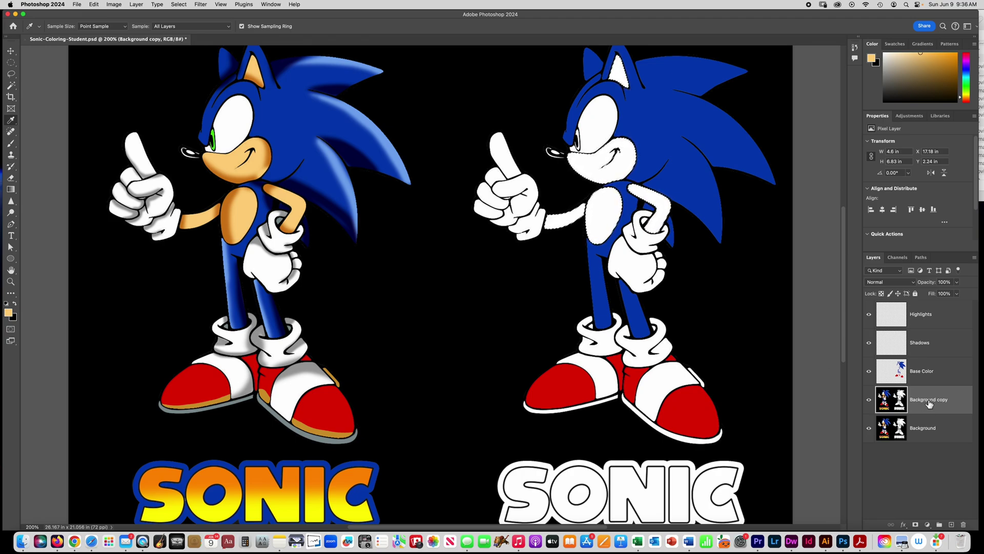
left_click(930, 377)
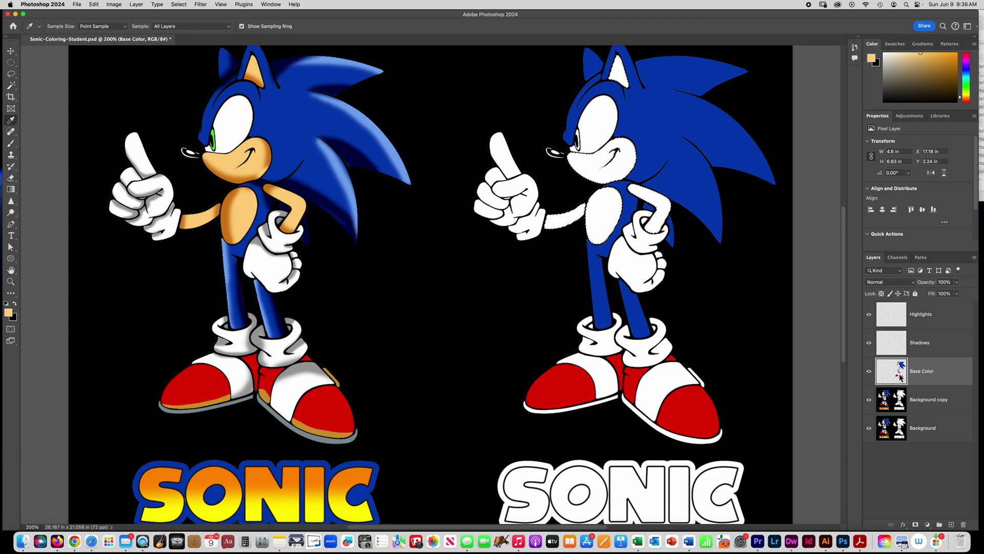
left_click(11, 143)
left_click_drag(625, 241, 590, 139)
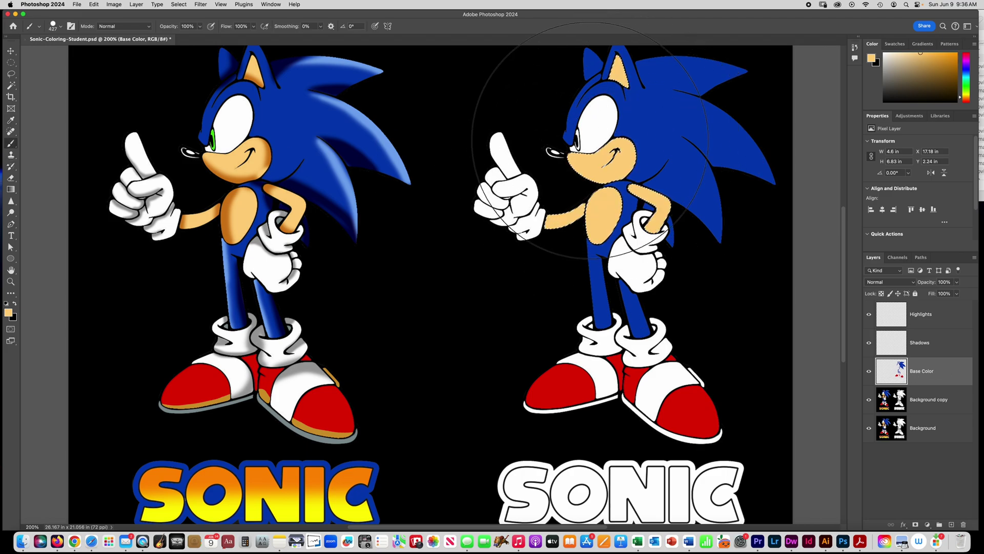
scroll(475, 249, "right", 3)
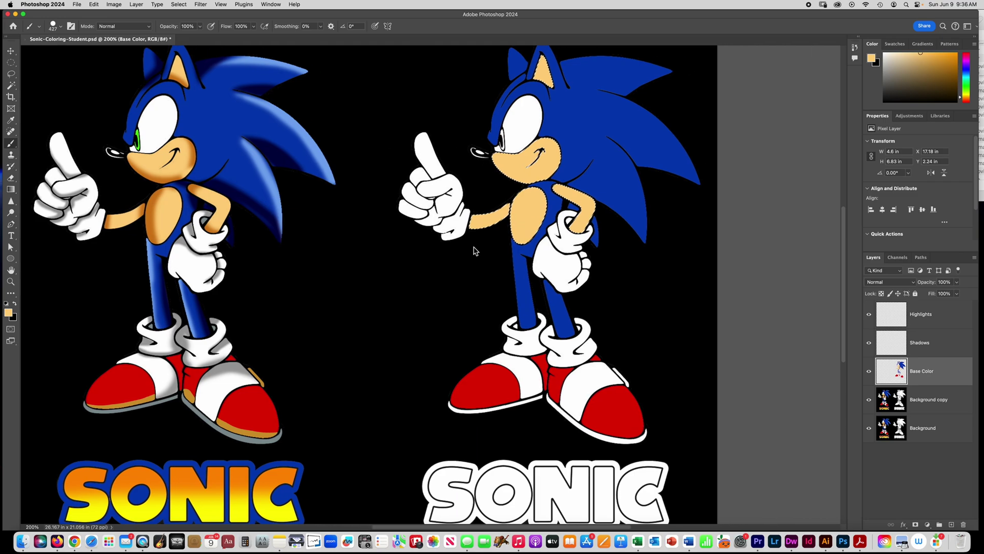
scroll(451, 297, "left", 1)
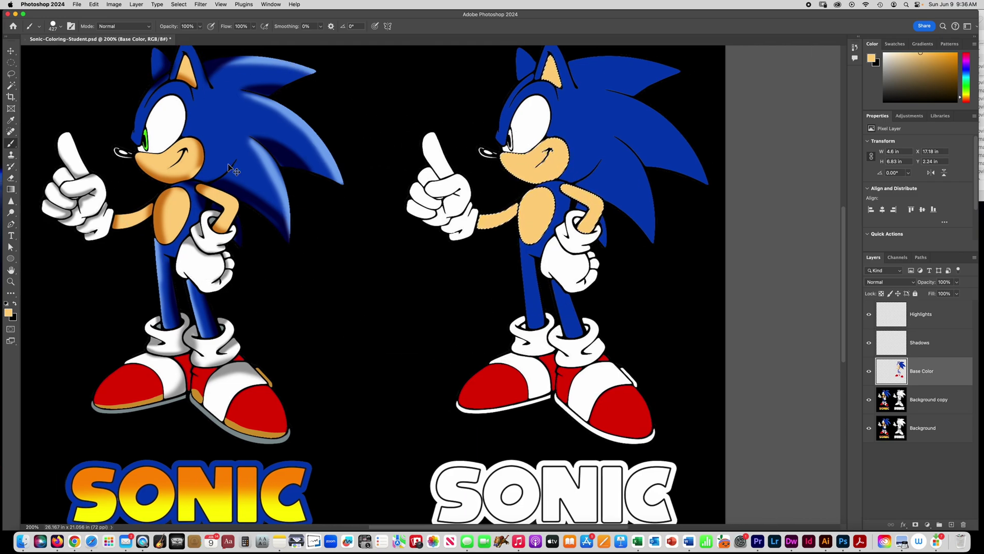
key("super+d")
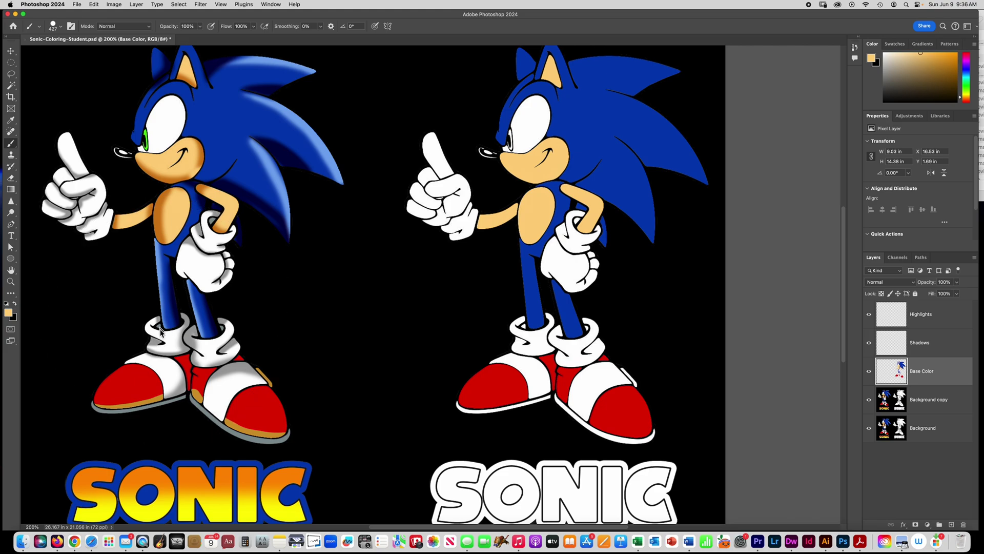
Step: On the Background copy layer, select the white soles of both line-art shoes with the Magic Wand
left_click(11, 86)
left_click(941, 404)
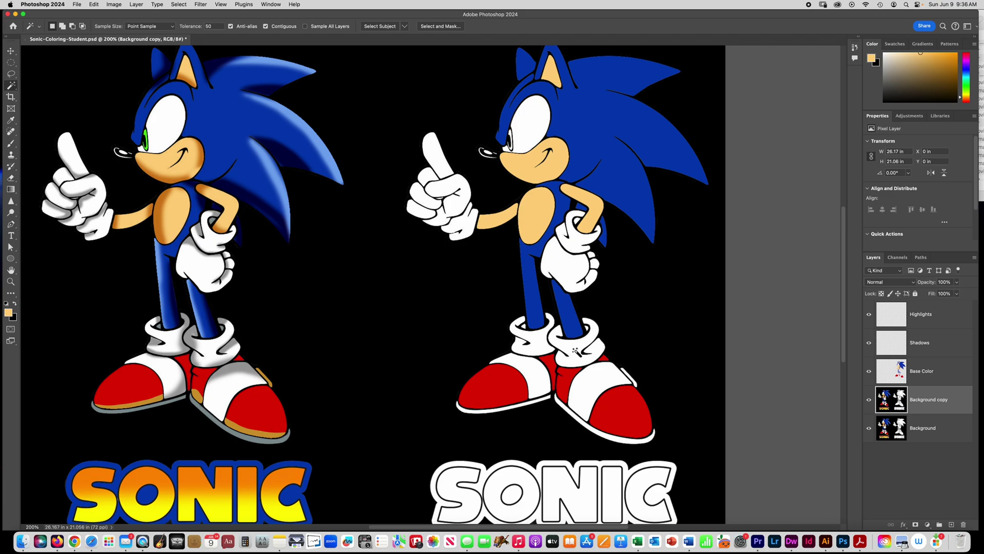
left_click(546, 401, "super")
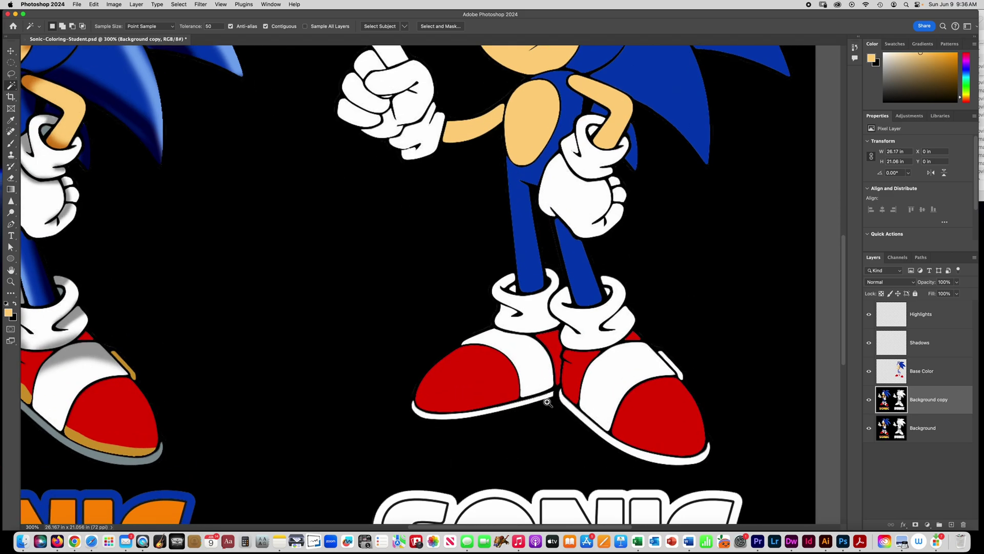
left_click(549, 403, "super")
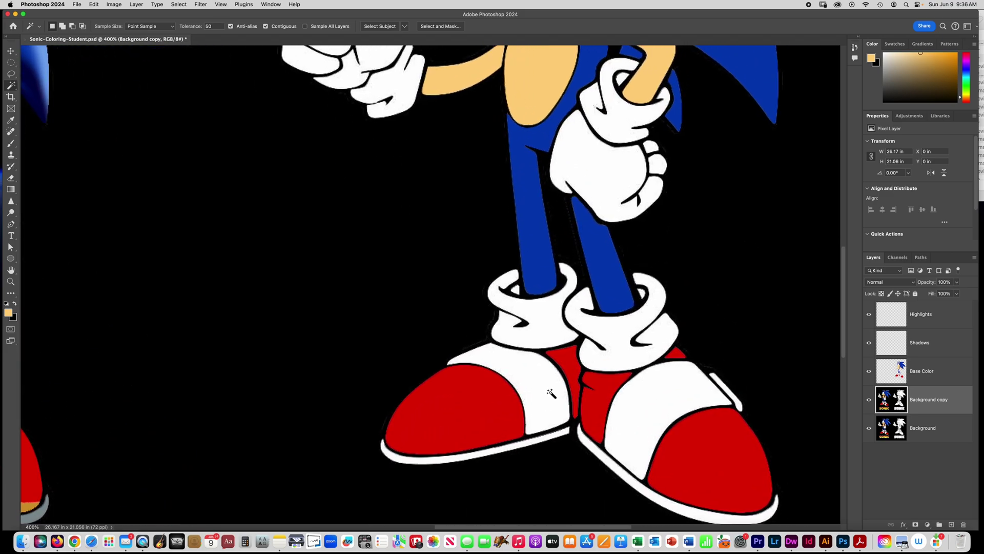
left_click_drag(554, 395, 488, 217)
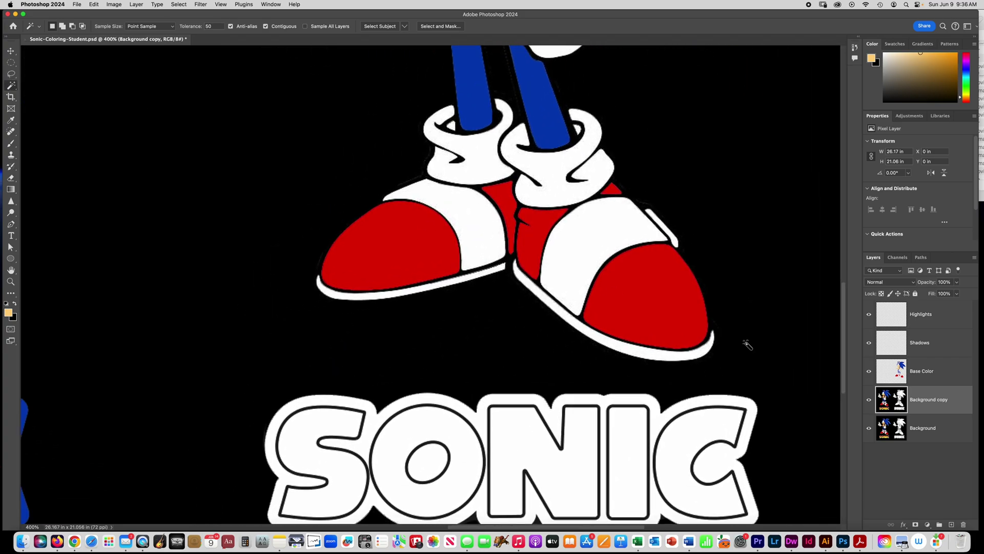
left_click(563, 313)
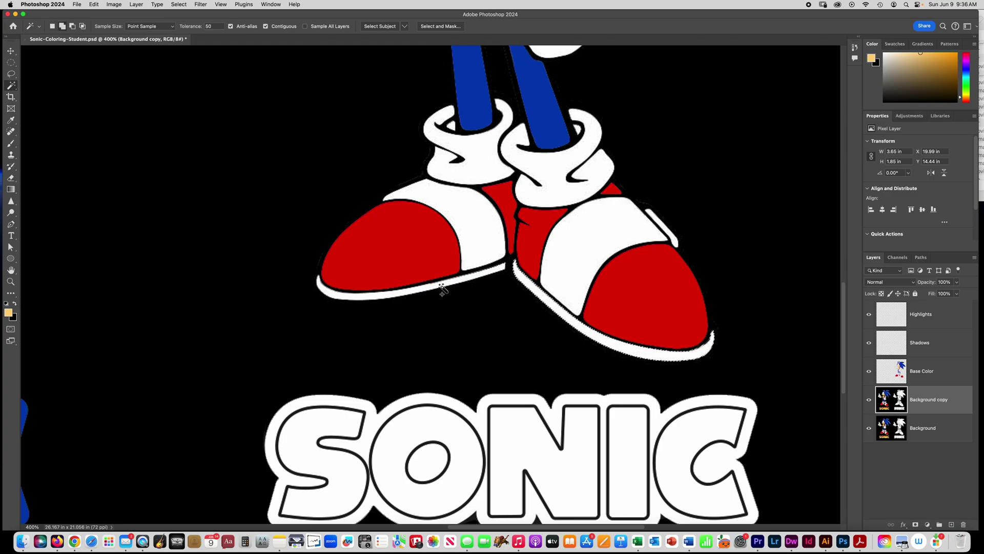
left_click(373, 299, "shift")
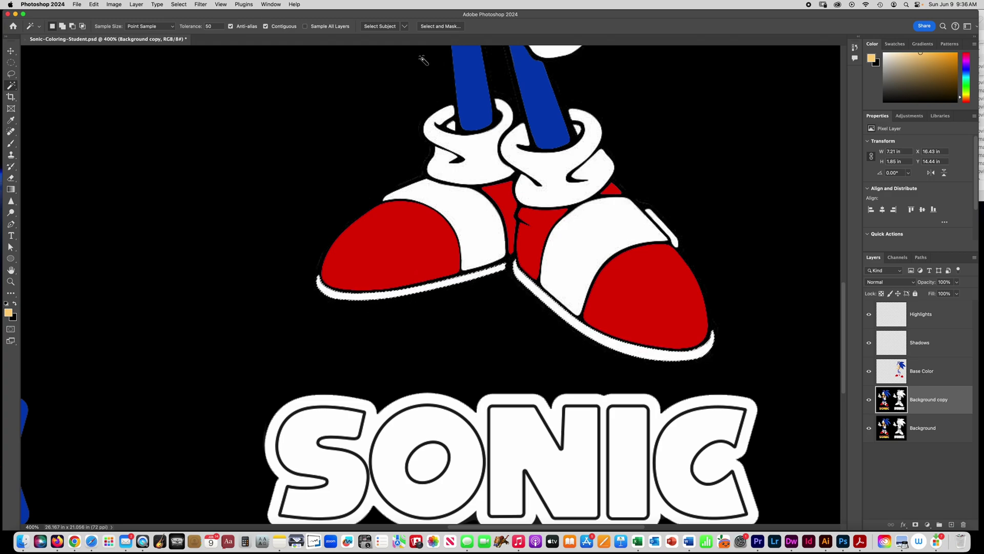
Step: Add the inner openings of both socks and the hip-side glove cuff to the Magic Wand selection
left_click(453, 125, "shift")
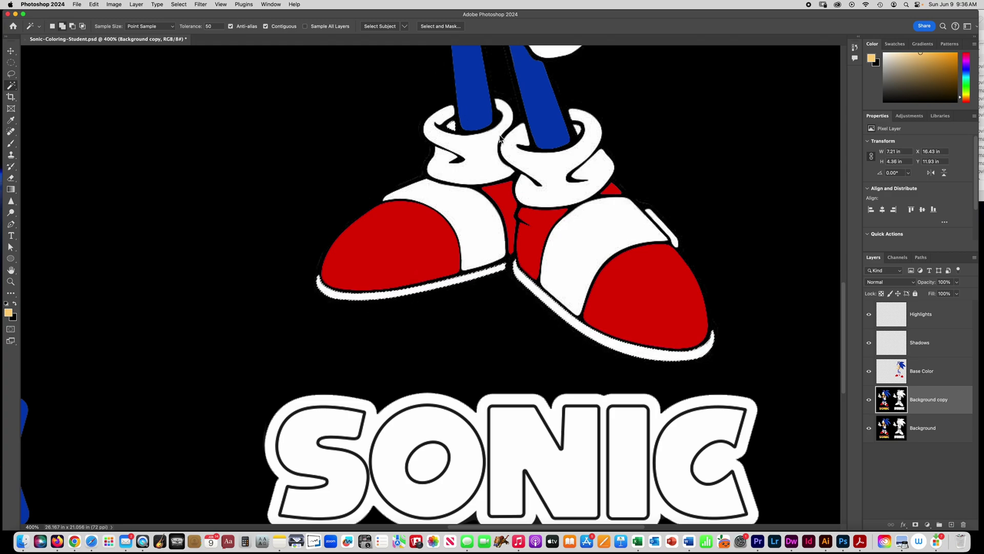
left_click(578, 128, "shift")
scroll(510, 139, "up", 10)
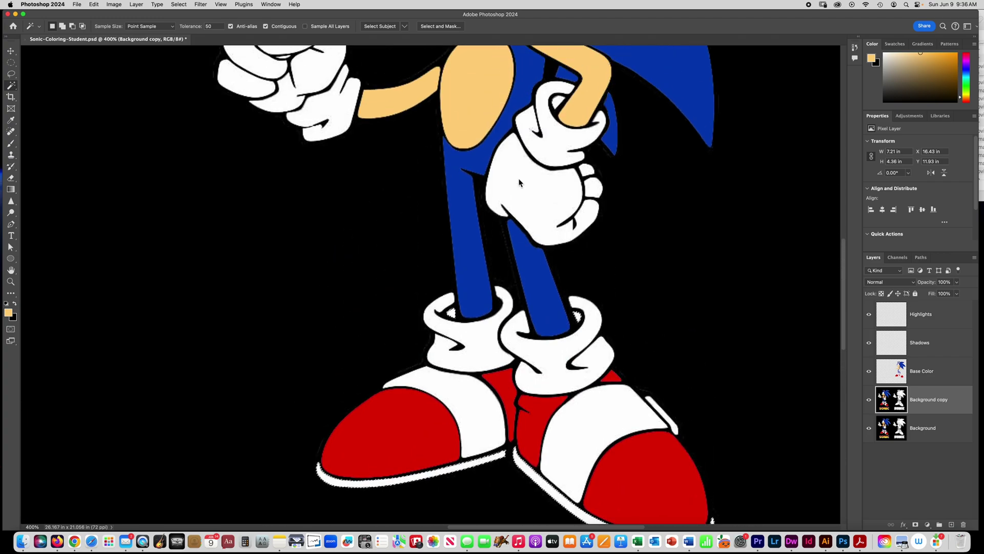
left_click(561, 190, "shift")
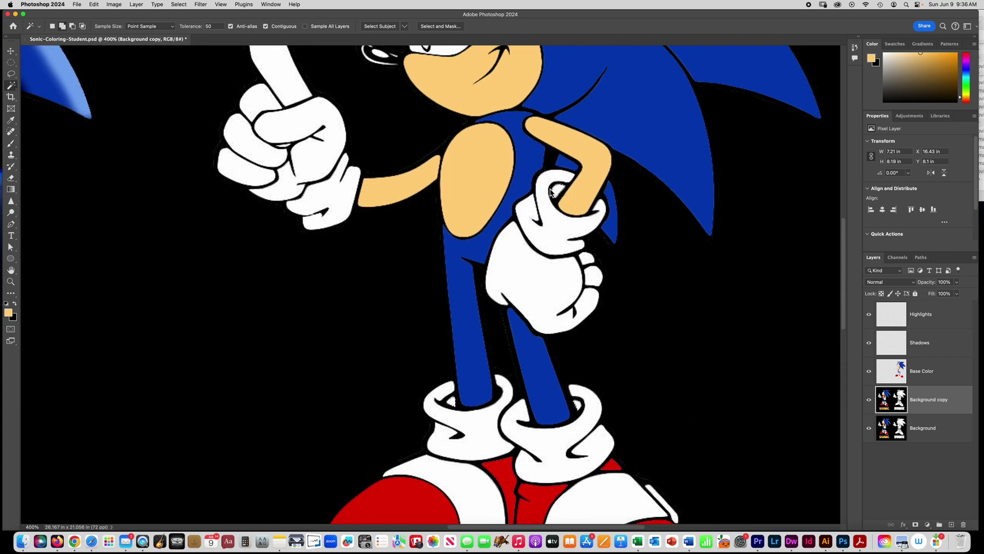
scroll(410, 200, "up", 5)
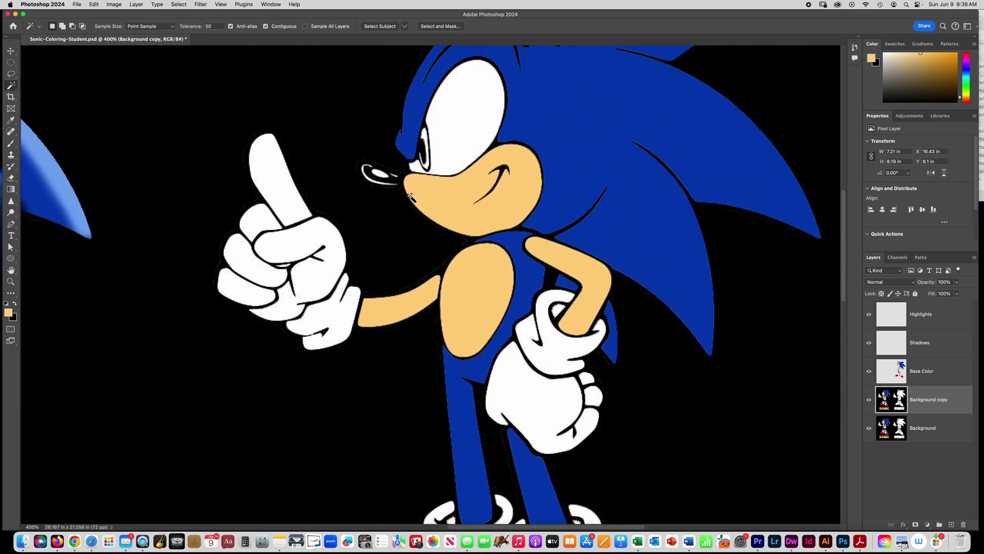
Step: Choose a medium gray, brush it over the selected soles and cuff openings on the Base Color layer, and deselect
key("super+minus")
key("super+minus")
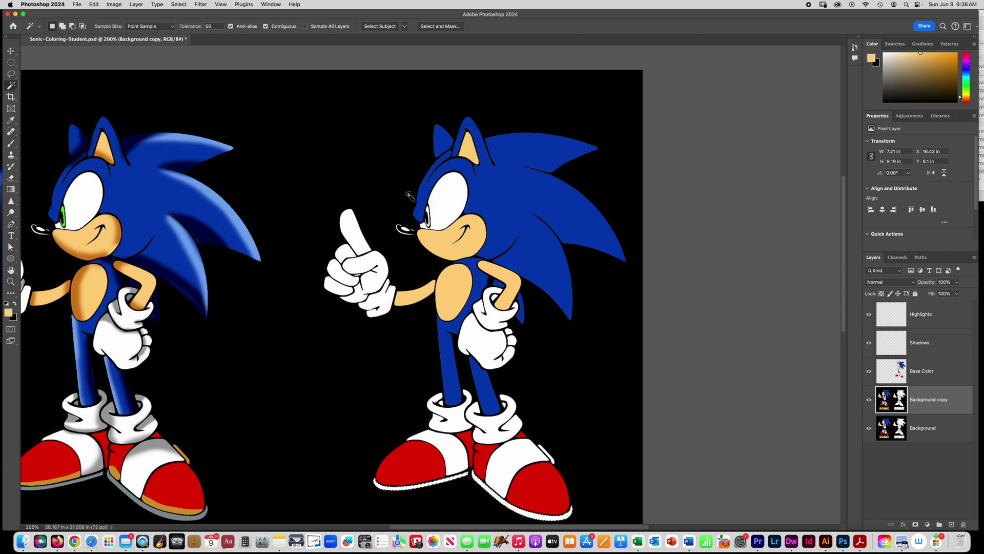
scroll(409, 198, "left", 3)
scroll(409, 198, "left", 2)
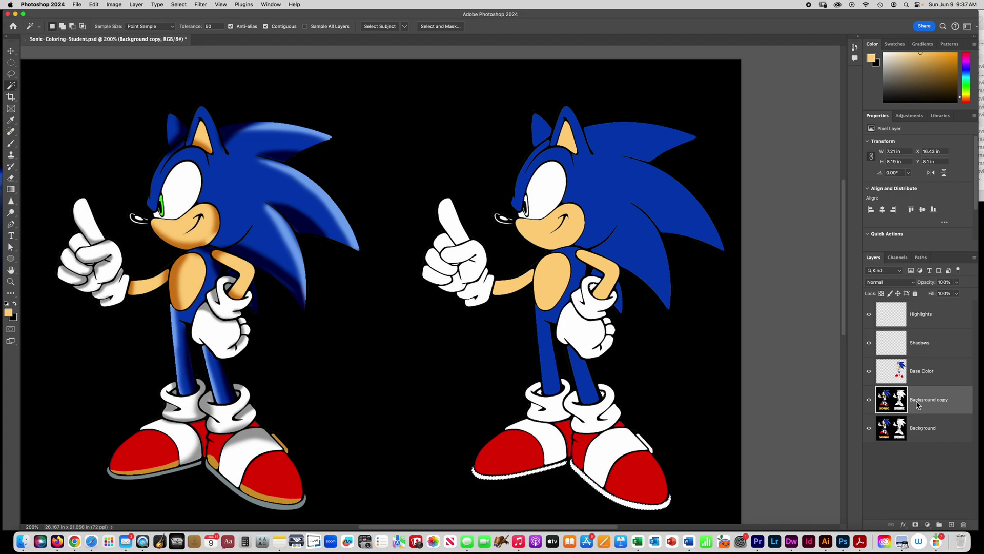
left_click(929, 377)
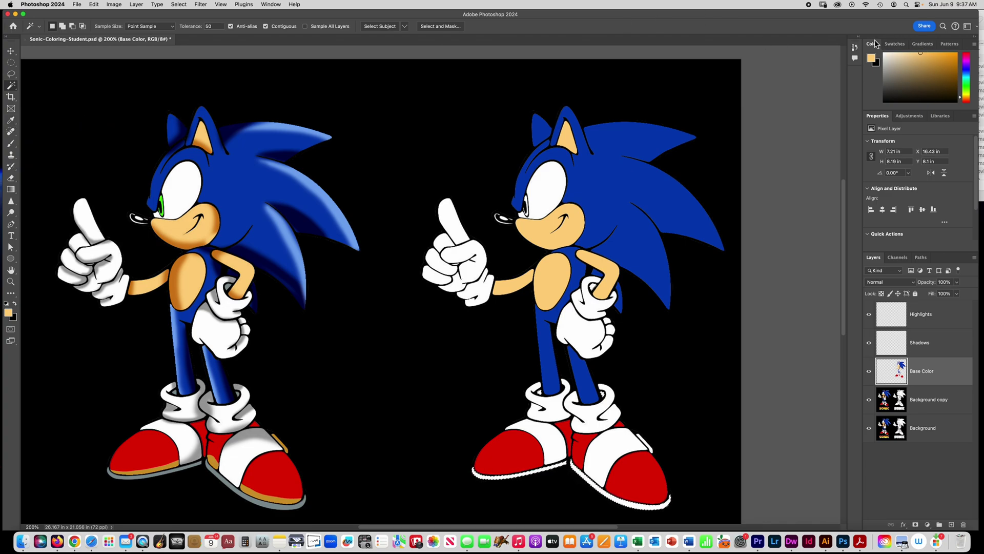
left_click(882, 73)
left_click_drag(891, 76, 880, 76)
left_click(11, 144)
mouse_move(582, 306)
left_mouse_down()
mouse_move(515, 381)
mouse_move(563, 392)
mouse_move(572, 342)
mouse_move(524, 256)
mouse_move(526, 464)
mouse_move(486, 456)
mouse_move(645, 441)
left_mouse_up()
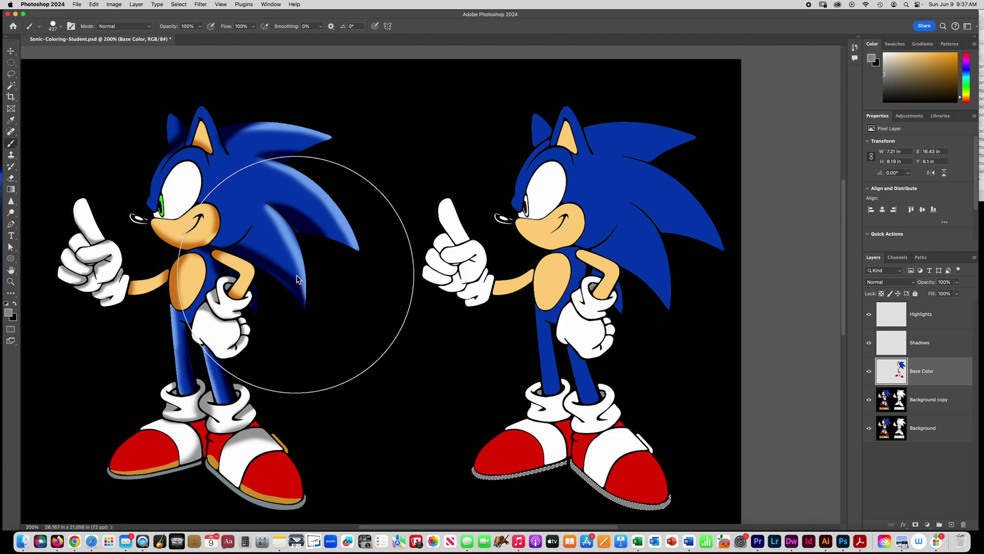
key("super+d")
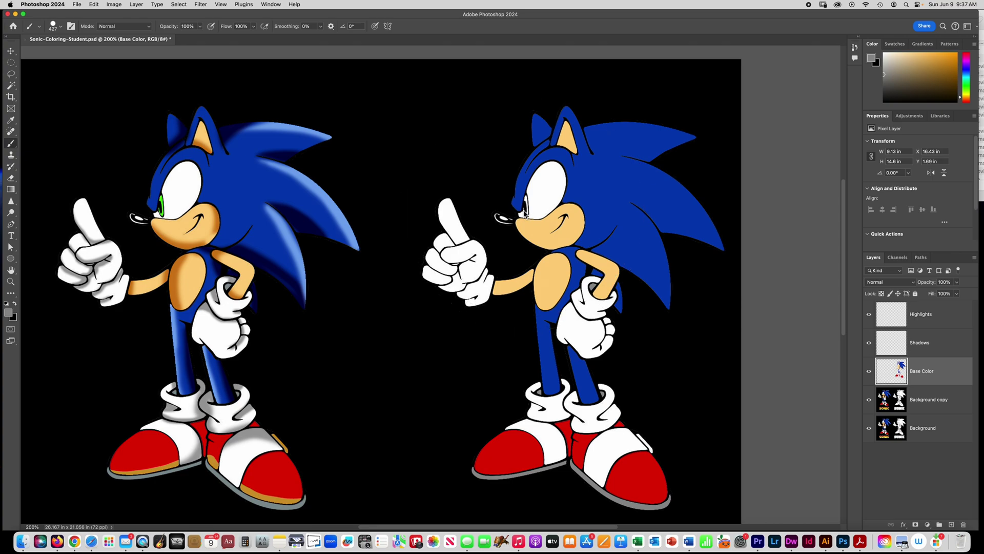
Step: Try to select the line-art figure's iris with the Magic Wand on the Background copy layer, and deselect
left_click(12, 86)
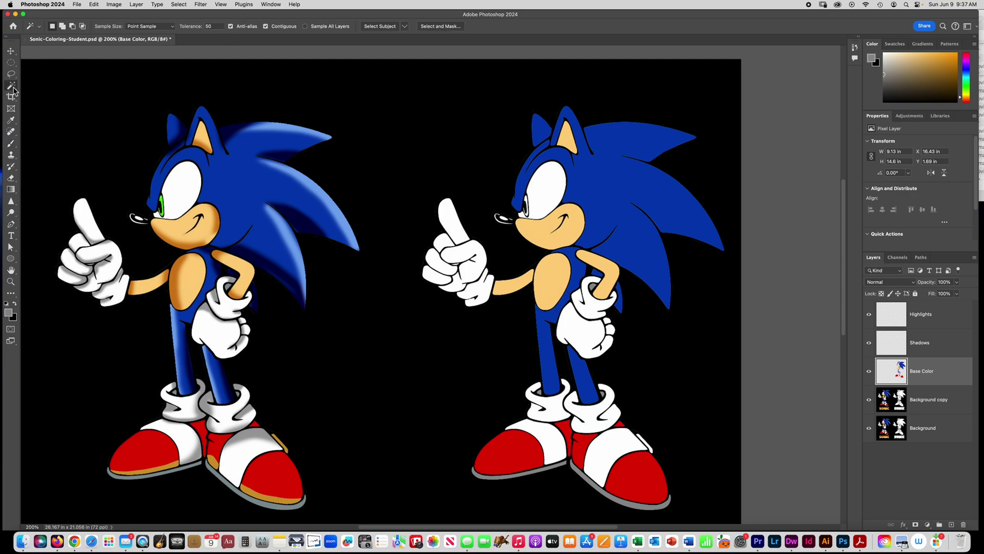
key("super+equal")
key("super+equal")
key("super+equal")
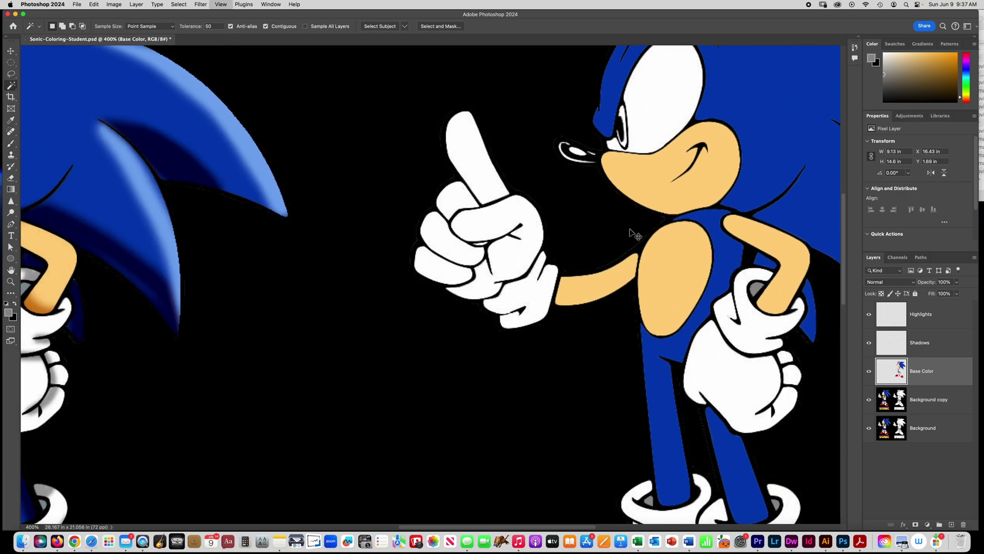
scroll(627, 230, "right", 2)
key("super+equal")
key("super+equal")
scroll(624, 230, "right", 3)
scroll(625, 230, "up", 3)
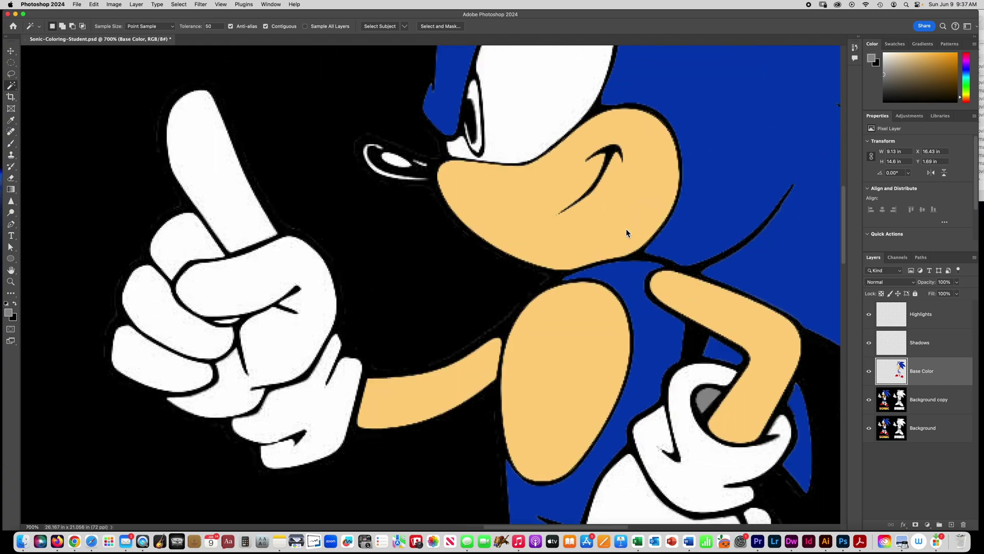
scroll(624, 229, "up", 2)
scroll(624, 228, "left", 1)
left_click(933, 405)
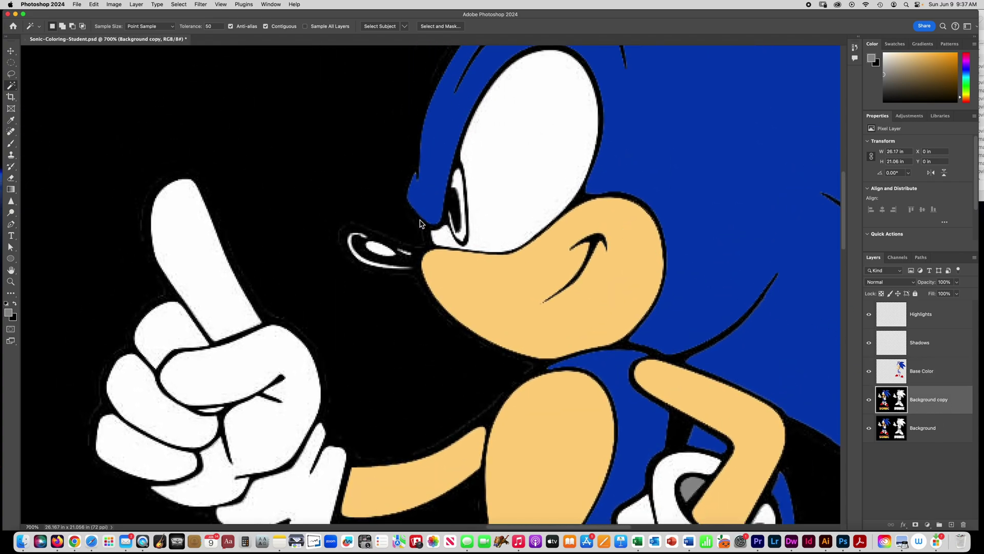
left_click(459, 182)
scroll(461, 235, "up", 2)
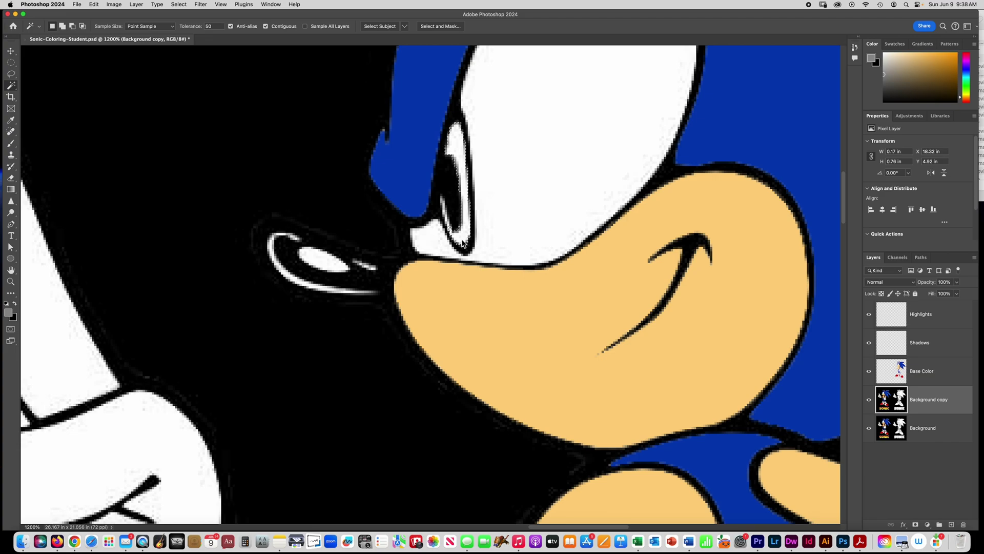
key("super+d")
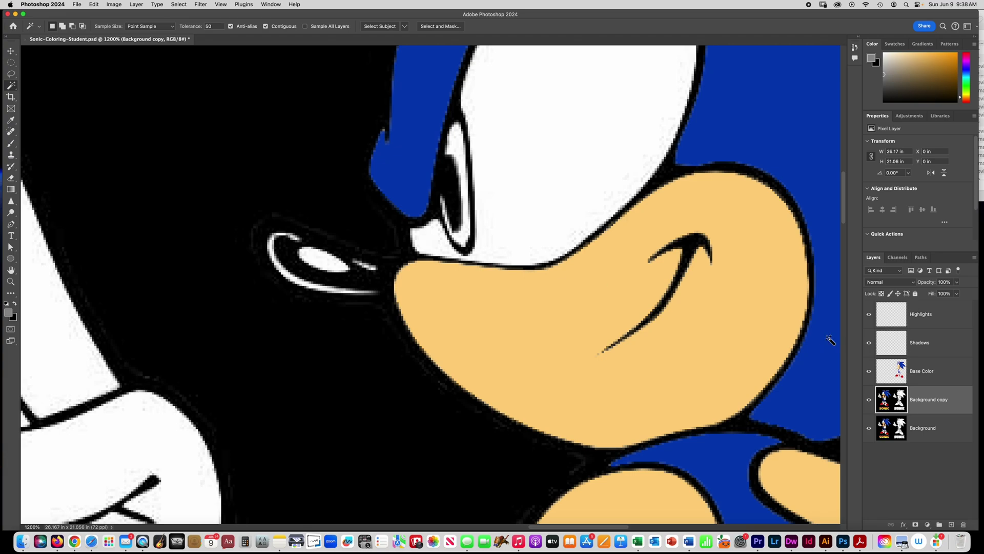
Step: Set the Base Color layer's blend mode to Multiply
left_click(927, 373)
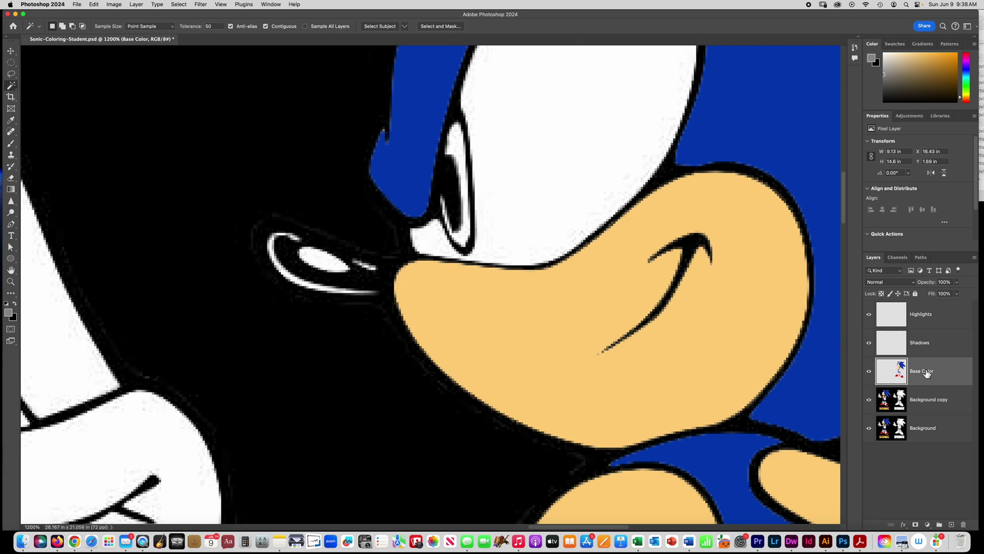
left_click(876, 284)
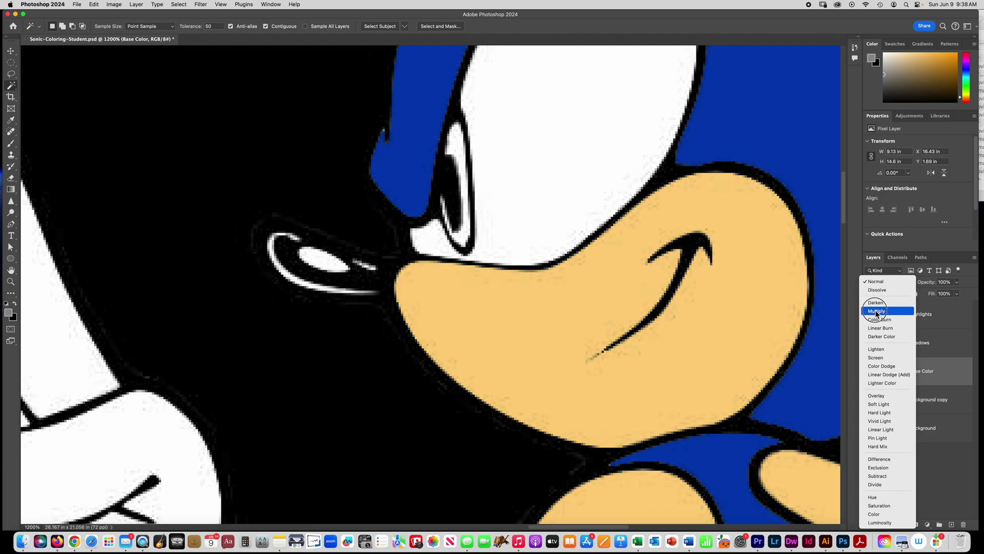
left_click(876, 311)
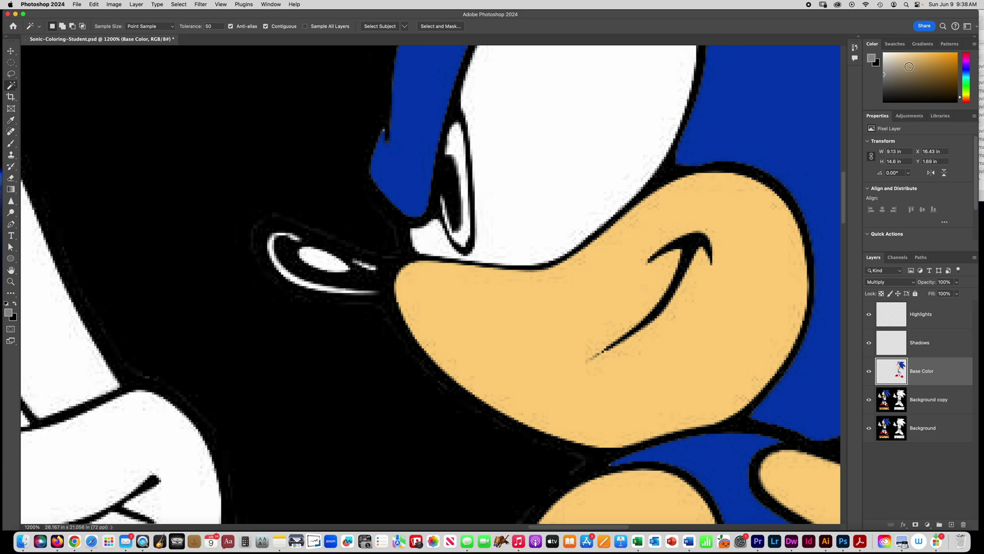
Step: Choose a bright green foreground color and set the Brush size to 5 px
left_click_drag(969, 91, 970, 86)
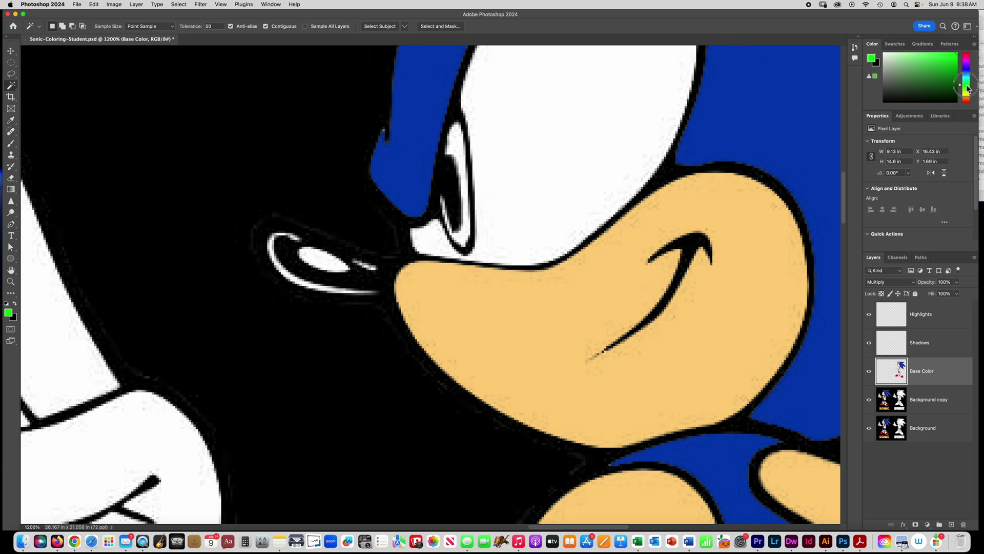
left_click(11, 143)
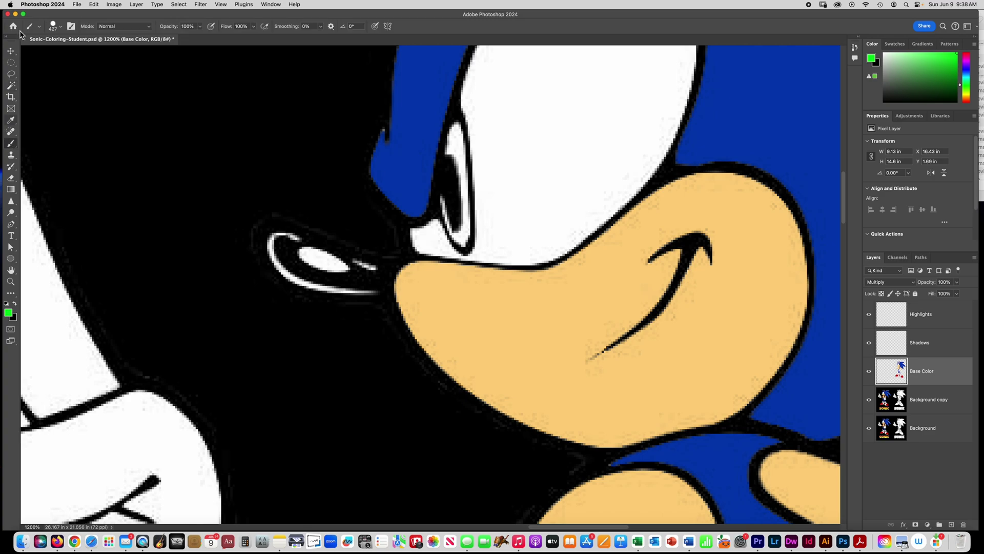
left_click(55, 27)
left_click_drag(90, 51, 50, 52)
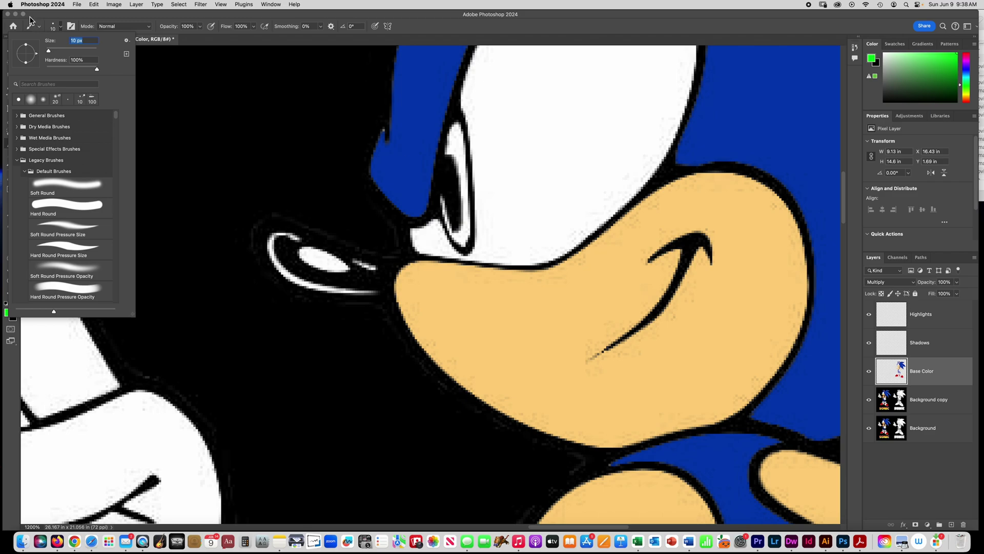
left_click(95, 41)
type("5")
key("Return")
Step: Paint the line-art figure's iris green on the Base Color layer, undoing stray strokes
mouse_move(456, 131)
left_mouse_down()
mouse_move(449, 162)
mouse_move(458, 141)
mouse_move(463, 241)
mouse_move(447, 198)
mouse_move(461, 218)
left_mouse_up()
key("super+z")
key("super+z")
key("super+z")
key("super+z")
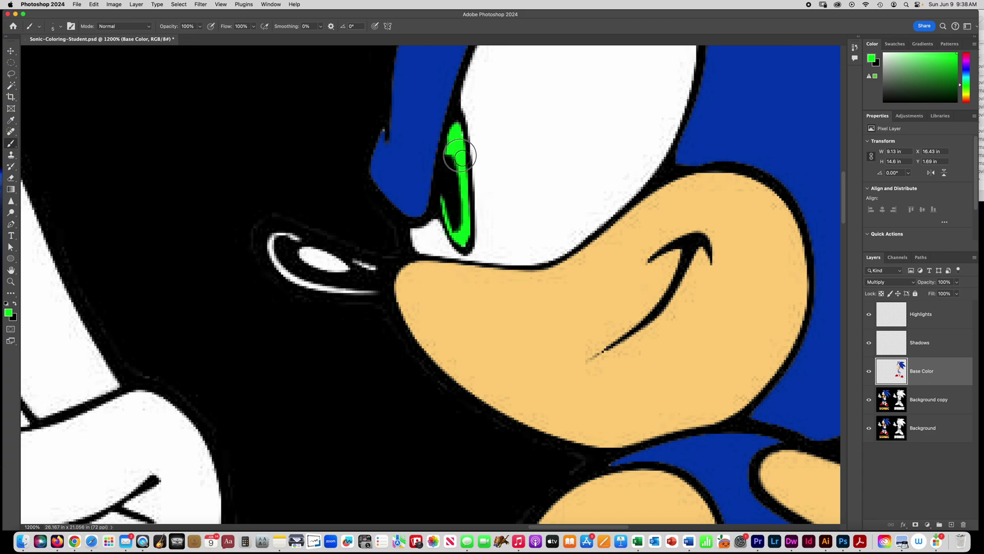
Step: Switch the Base Color layer to Normal, fill the rest of the eye's pupil area with green, and restore Multiply
left_click(882, 285)
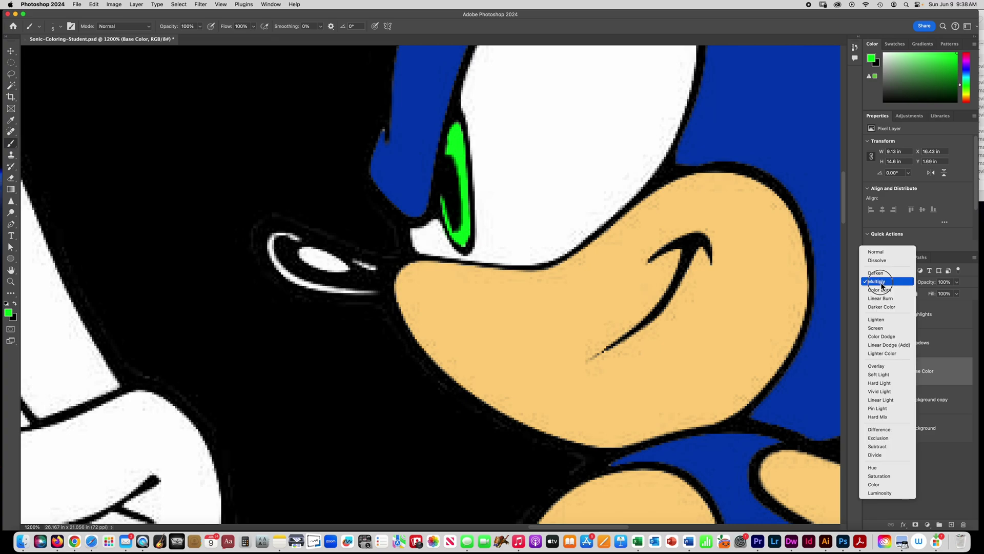
left_click(884, 253)
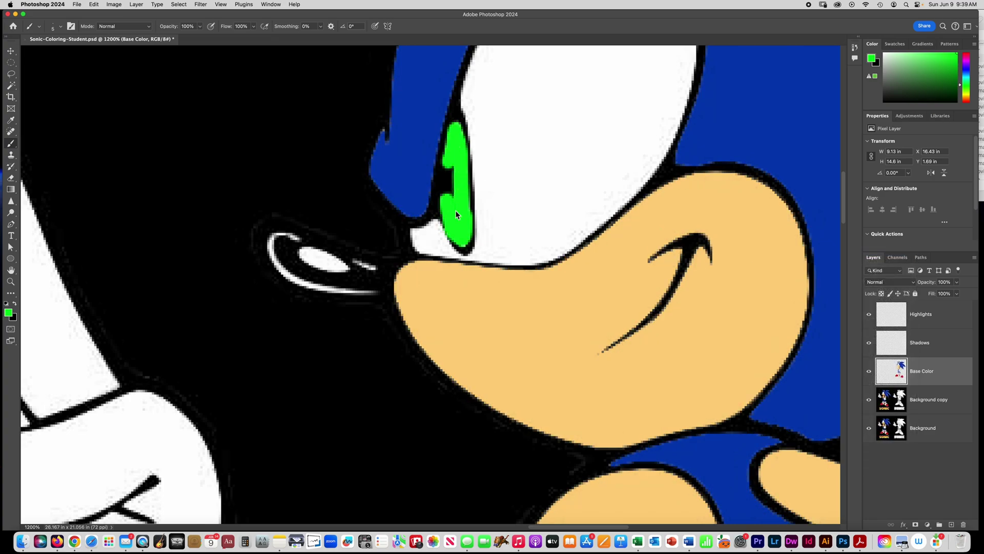
mouse_move(456, 214)
left_mouse_down()
mouse_move(452, 148)
mouse_move(453, 208)
left_mouse_up()
left_click(891, 289)
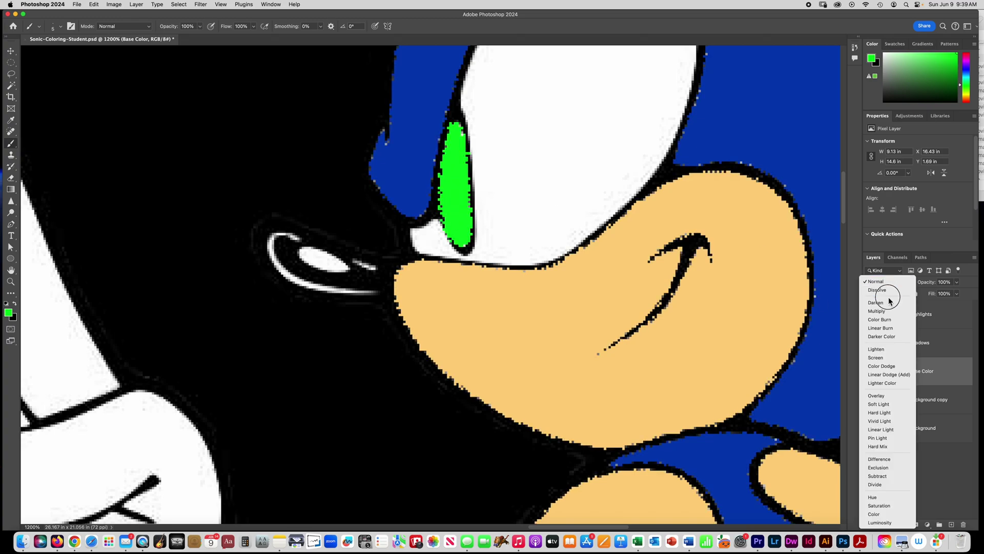
left_click(890, 313)
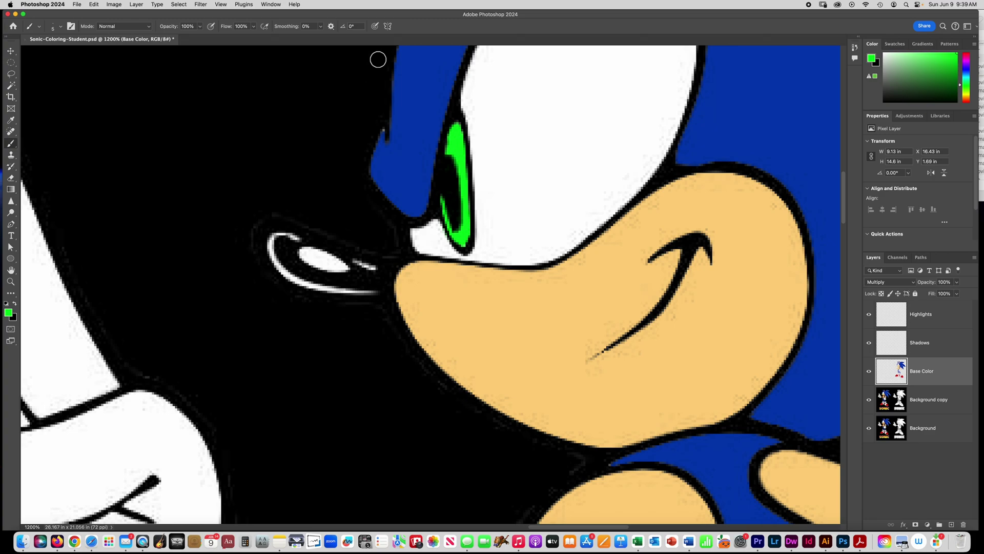
Step: On the Background copy layer, select the white border around the uncolored SONIC lettering with the Magic Wand
key("super+minus")
key("super+minus")
key("super+minus")
key("super+minus")
key("super+minus")
key("w")
left_click(932, 405)
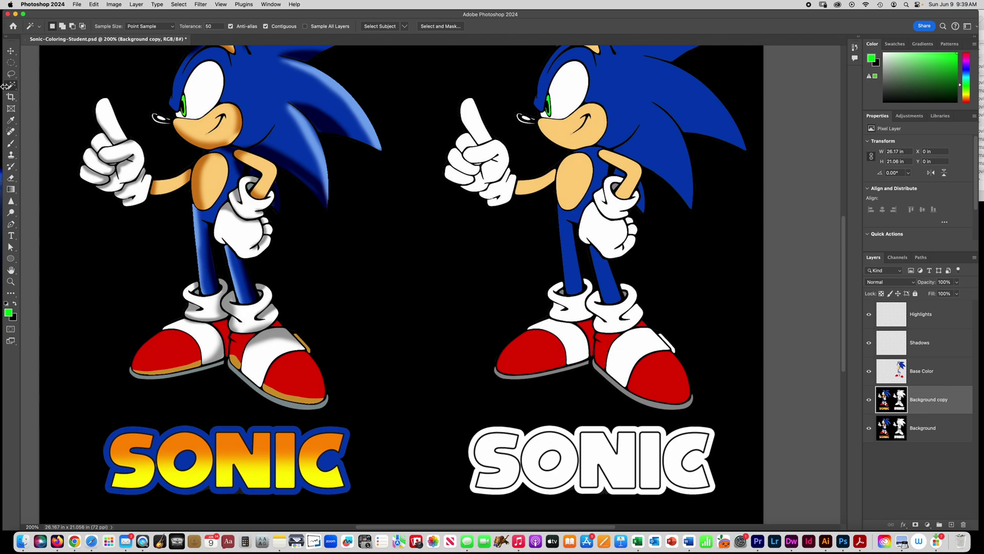
left_click(521, 442)
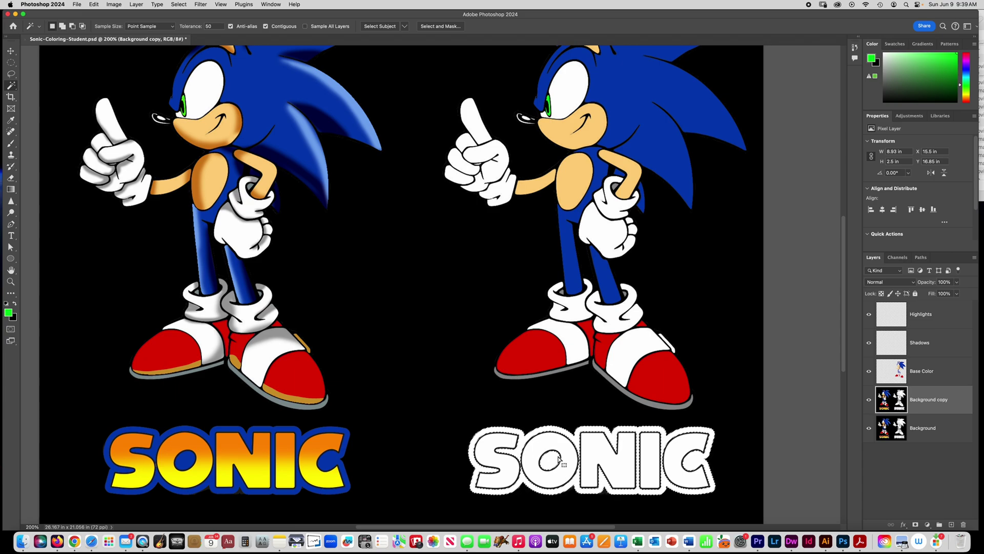
Step: Sample the colored reference figure's blue as the foreground color and enlarge the Brush to 100 px
left_click(10, 119)
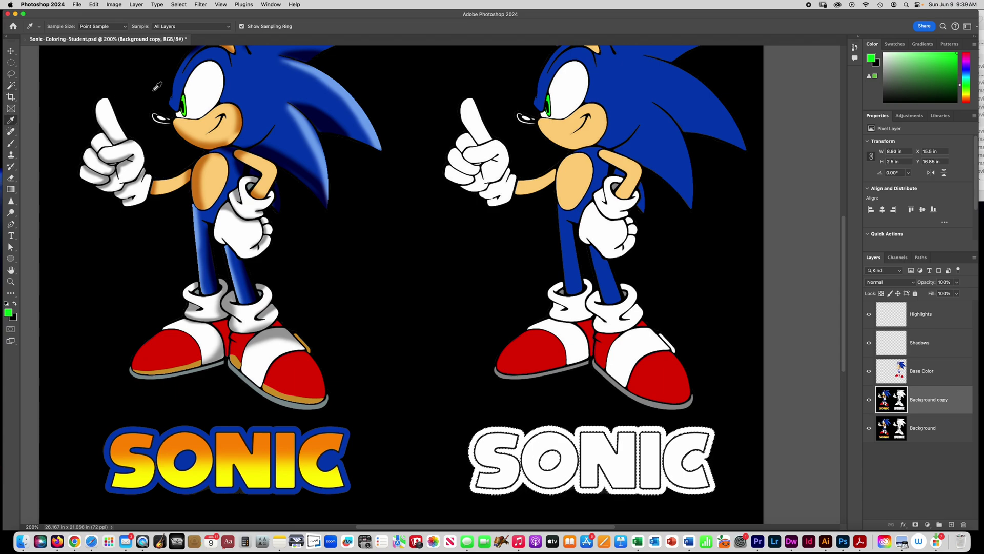
left_click(261, 88)
left_click(9, 144)
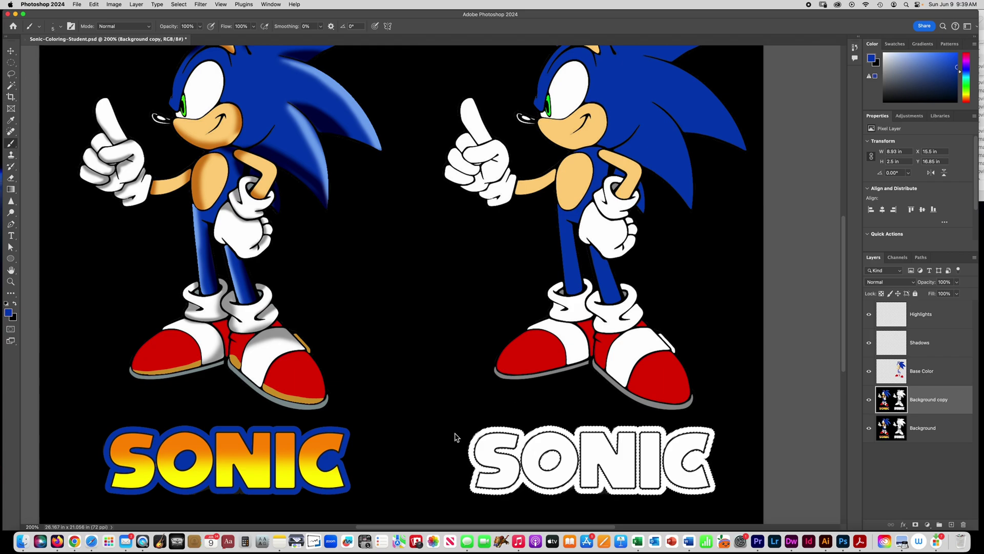
key("bracketright")
key("bracketright")
key("bracketright")
key("bracketright")
key("bracketright")
key("bracketright")
key("bracketright")
key("bracketright")
key("bracketright")
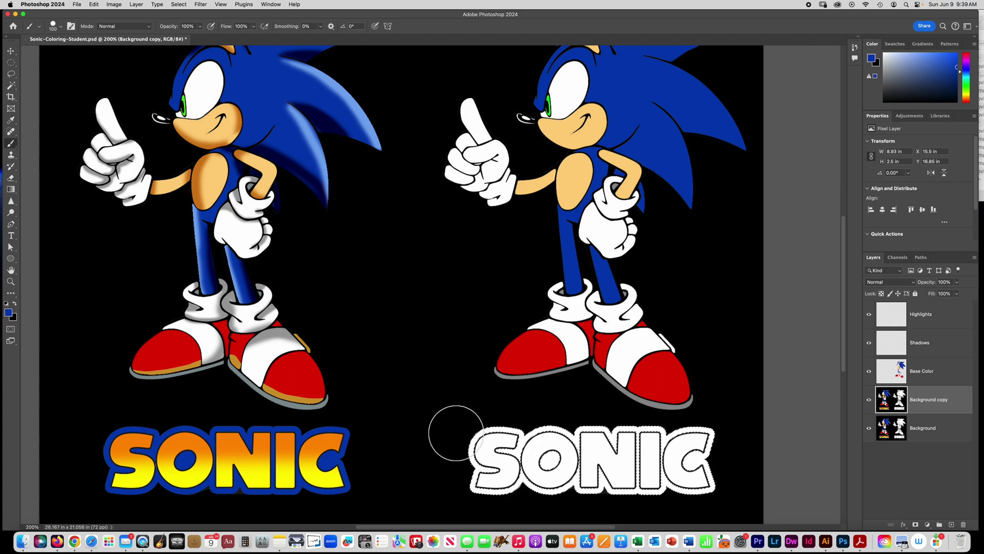
Step: Undo the blue painting made on the Background copy layer and paint the selected lettering border blue on the Base Color layer
mouse_move(479, 428)
left_mouse_down()
mouse_move(716, 442)
mouse_move(532, 443)
mouse_move(429, 466)
mouse_move(698, 450)
mouse_move(717, 461)
mouse_move(444, 480)
mouse_move(702, 469)
mouse_move(717, 446)
left_mouse_up()
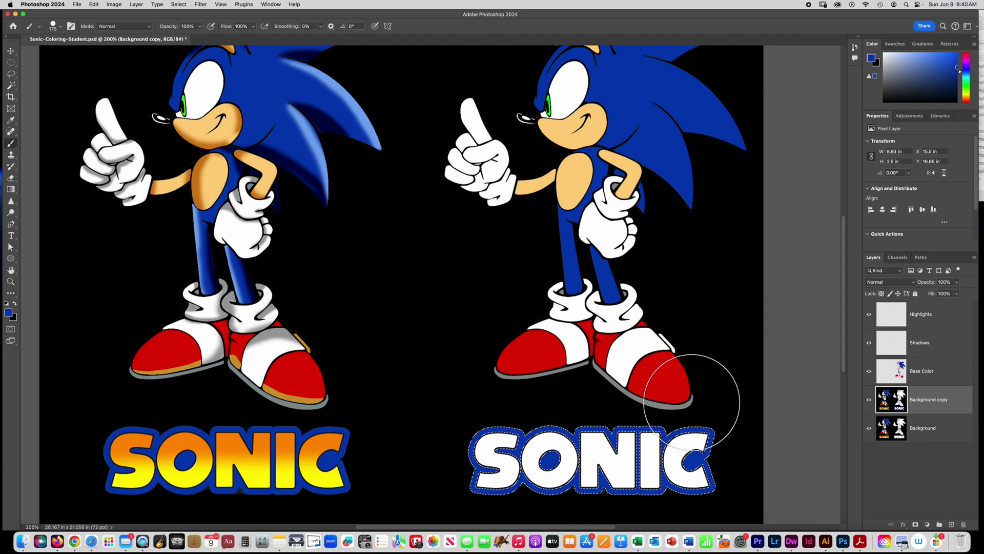
key("Delete")
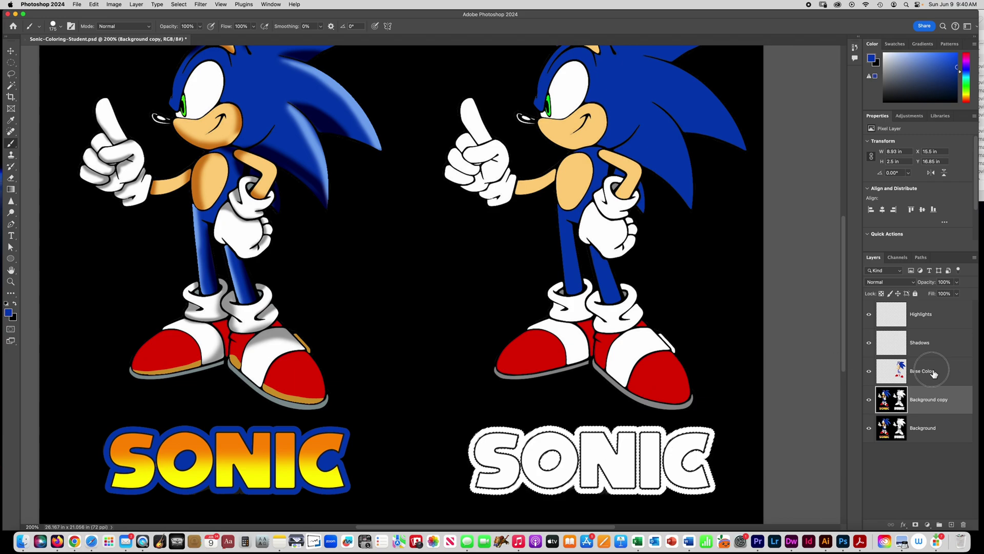
left_click(933, 377)
mouse_move(732, 418)
left_mouse_down()
mouse_move(579, 433)
mouse_move(479, 461)
left_mouse_up()
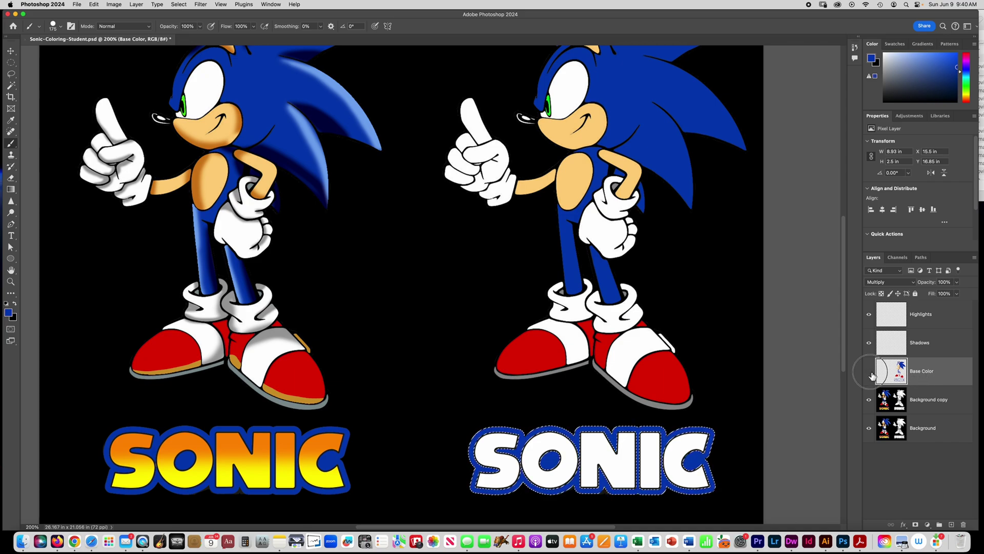
Step: Hide and show the Base Color layer to check the blue border, and deselect the lettering border
left_click(870, 373)
left_click(870, 372)
left_click(871, 373)
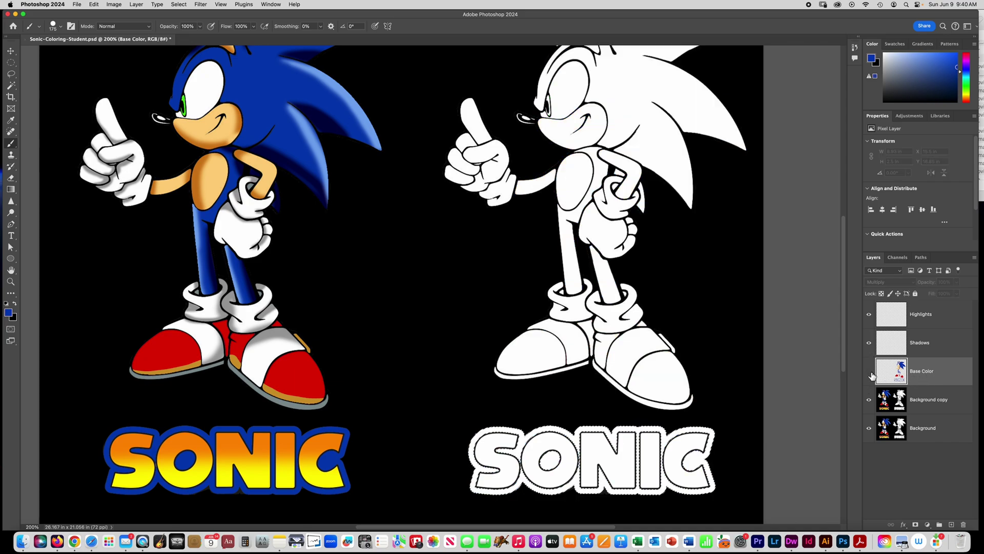
left_click(871, 373)
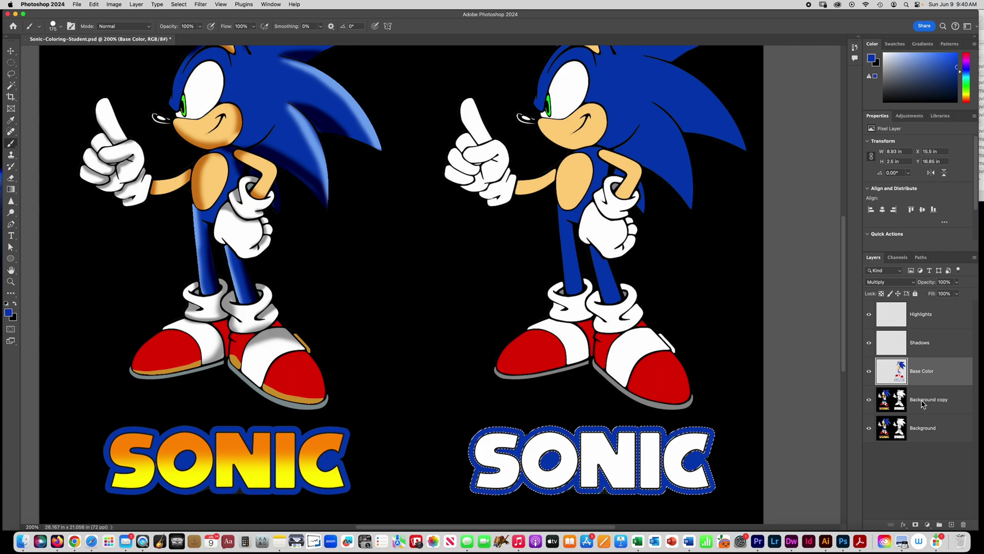
key("super+d")
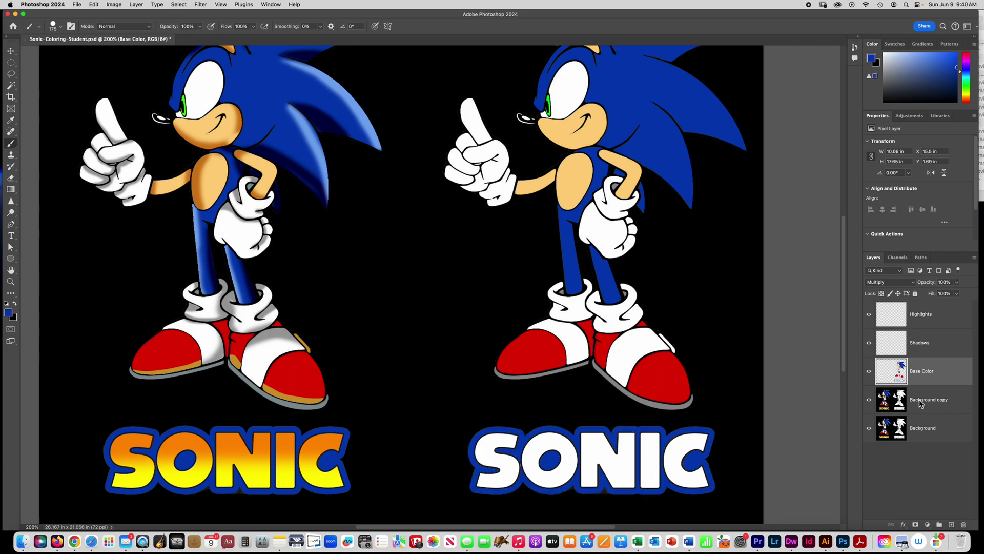
Step: On the Background copy layer, select all the white SONIC letters with the Magic Wand
left_click(922, 404)
left_click(11, 86)
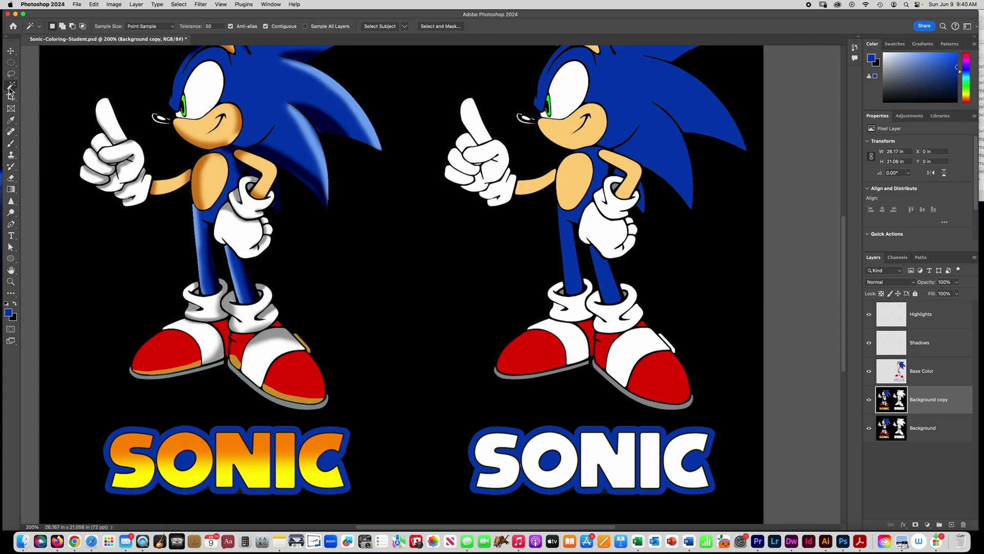
left_click(490, 446)
left_click(531, 464, "shift")
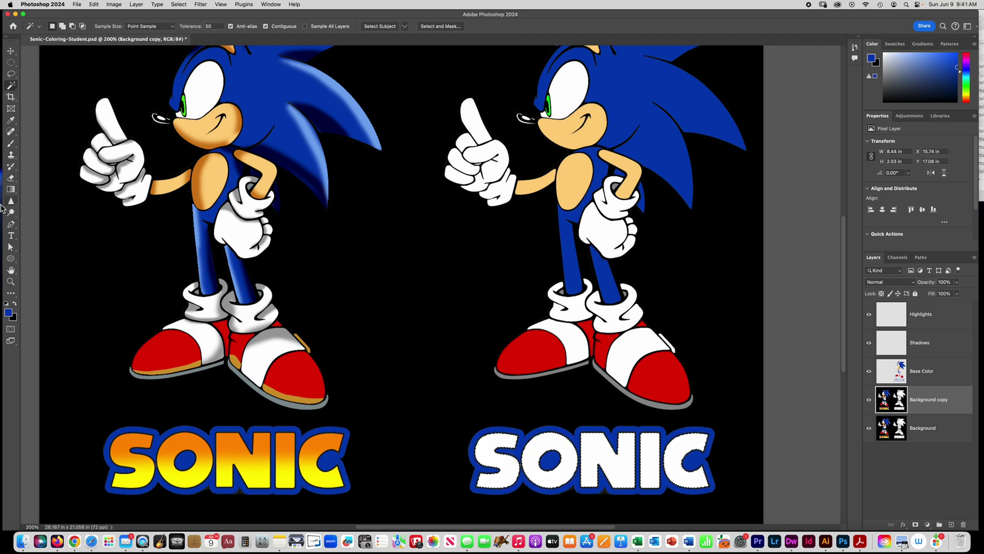
Step: Paint the upper half of the selected SONIC letters with the reference logo's orange on the Base Color layer, using a 0% hardness brush
left_click(10, 120)
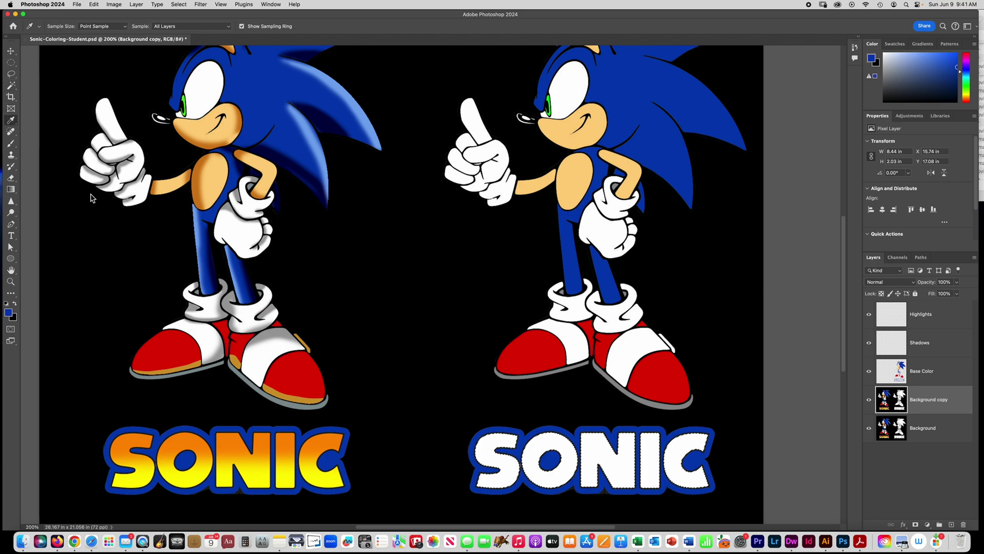
left_click(230, 439)
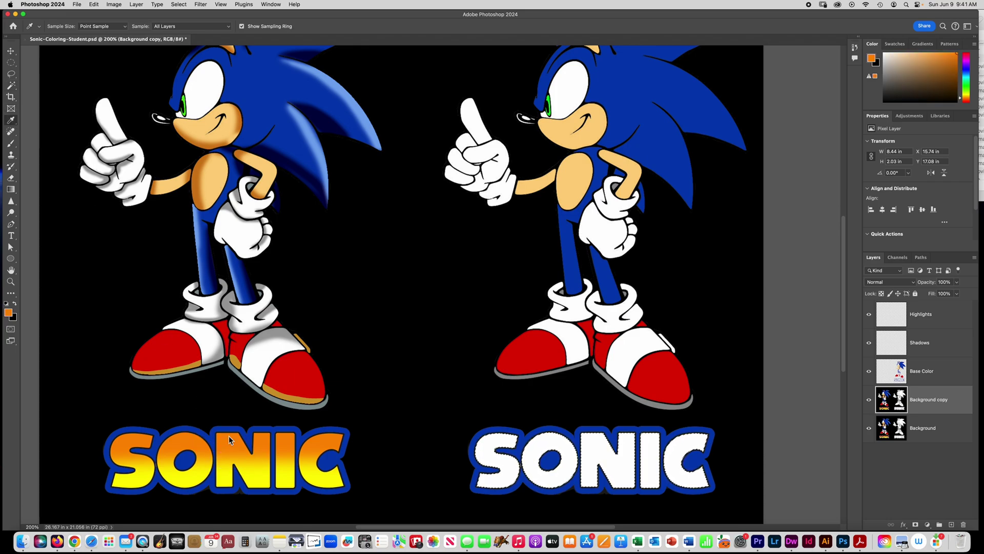
left_click(11, 143)
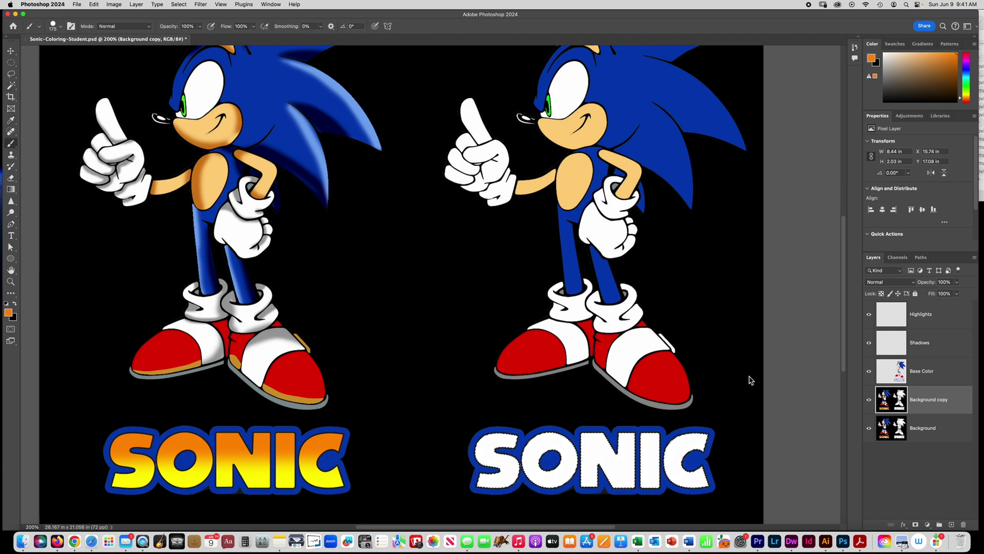
left_click(929, 373)
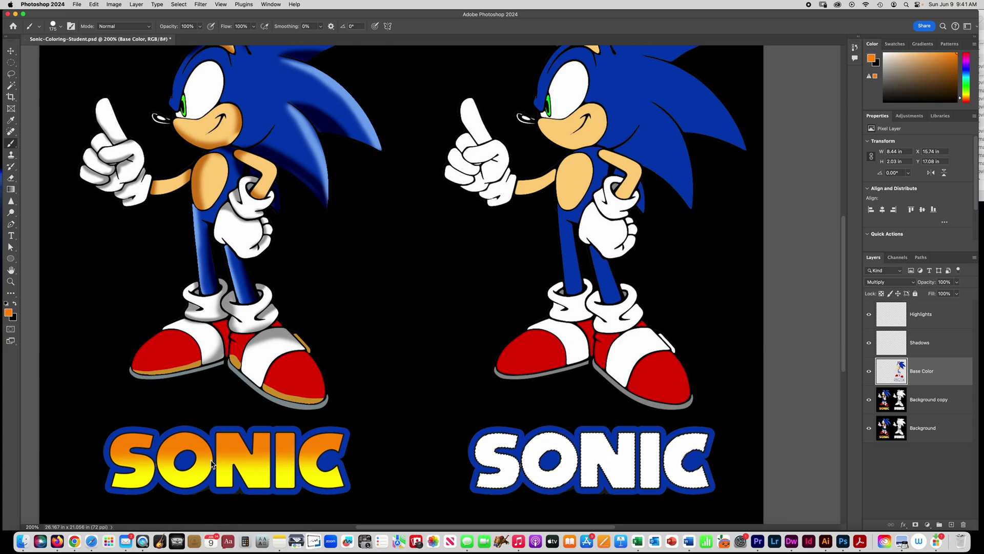
left_click(61, 27)
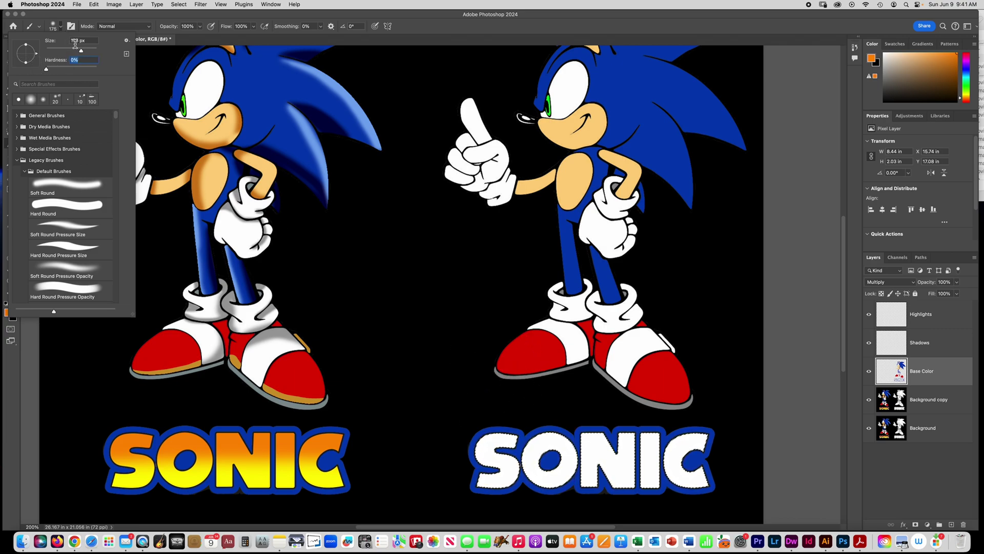
mouse_move(467, 424)
left_mouse_down()
mouse_move(725, 426)
mouse_move(445, 435)
mouse_move(610, 430)
mouse_move(590, 430)
left_mouse_up()
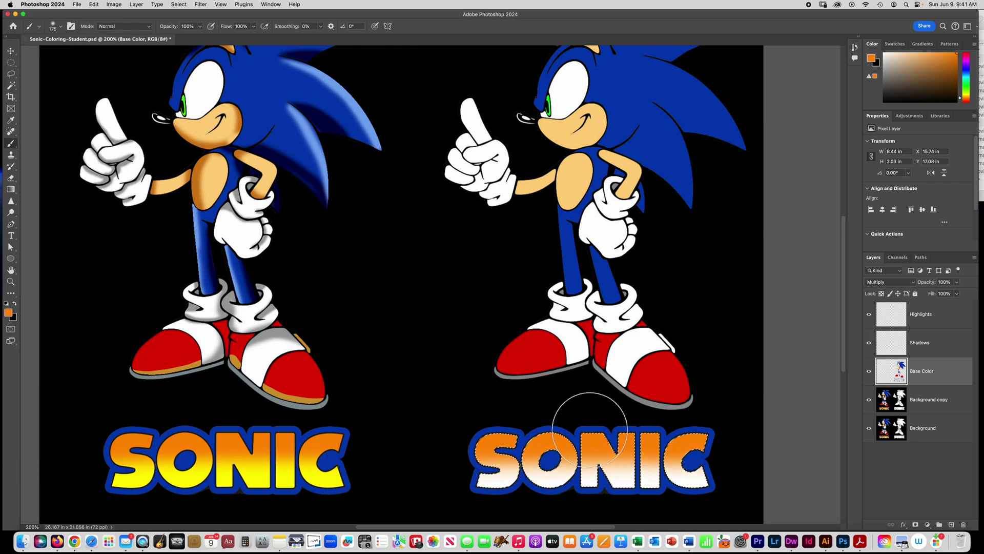
Step: Paint the lower half of the SONIC letters with the reference logo's yellow on the Base Color layer, and deselect the letters
key("i")
left_click(314, 477)
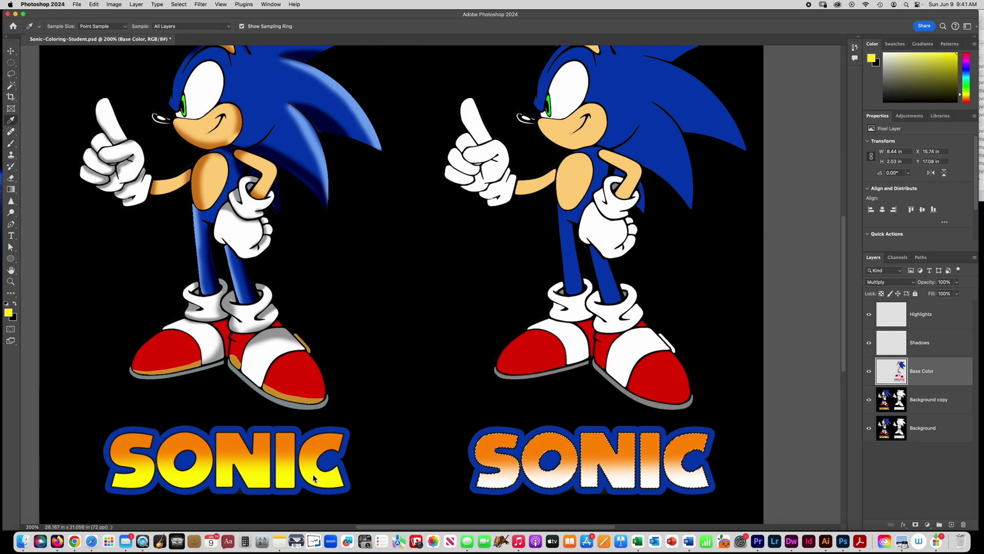
left_click(315, 478)
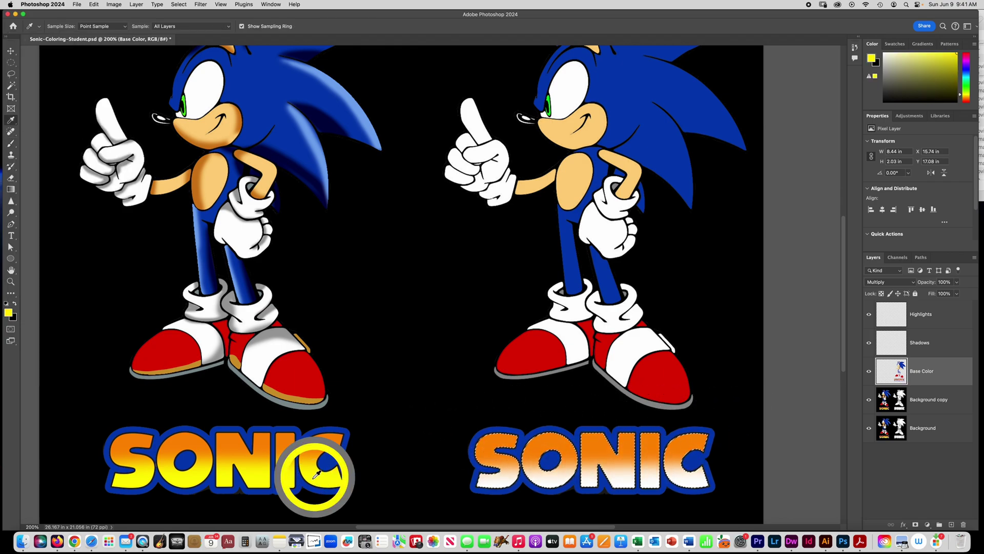
left_click(10, 145)
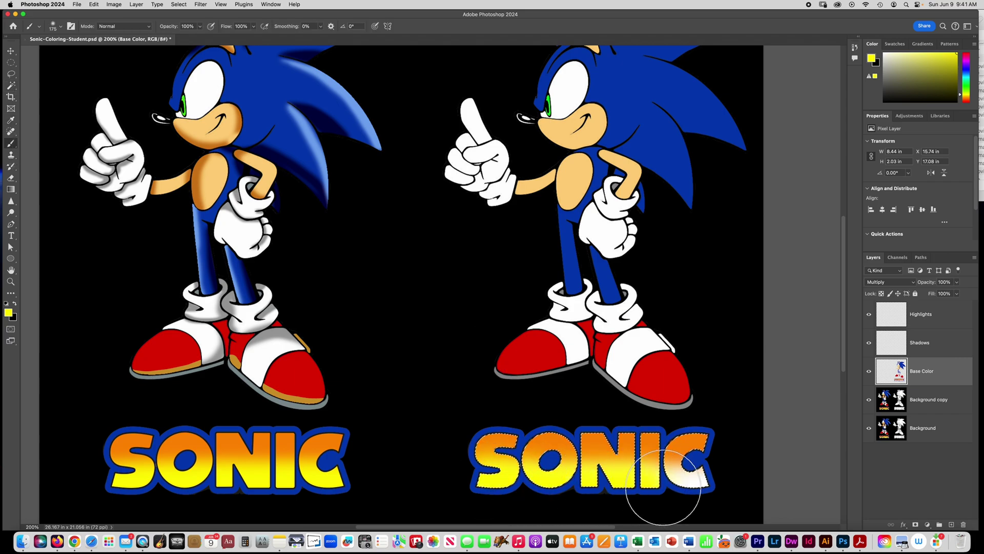
left_click_drag(703, 483, 402, 494)
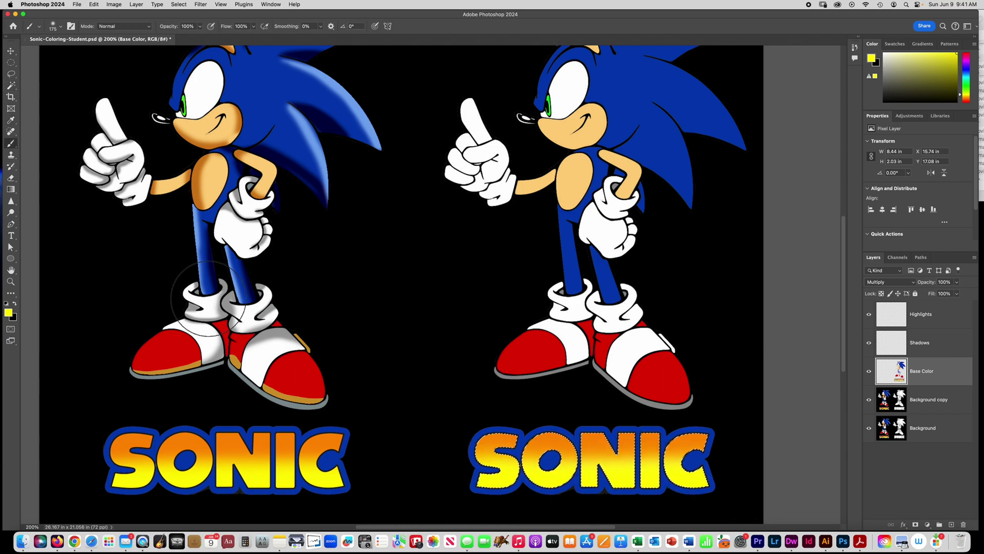
key("super+d")
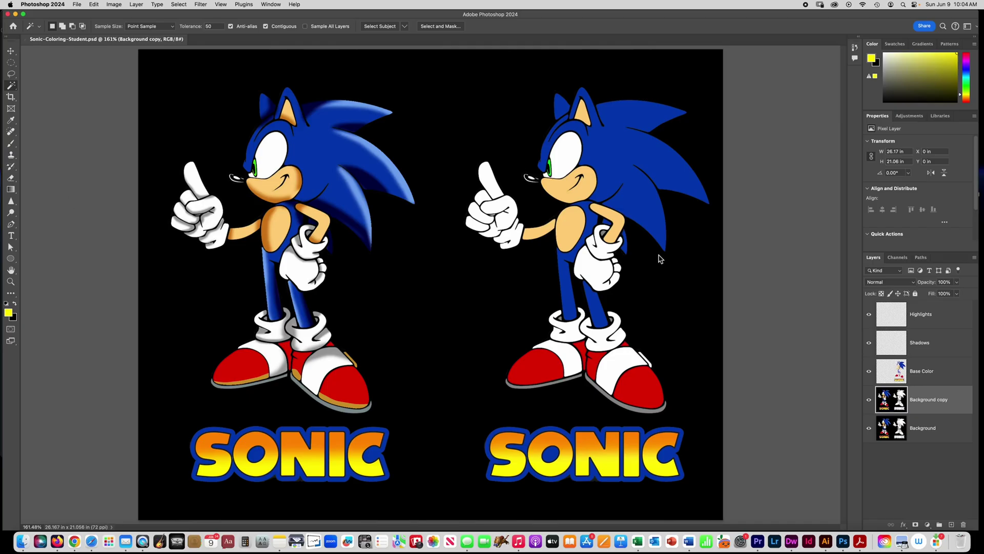
left_click(892, 352)
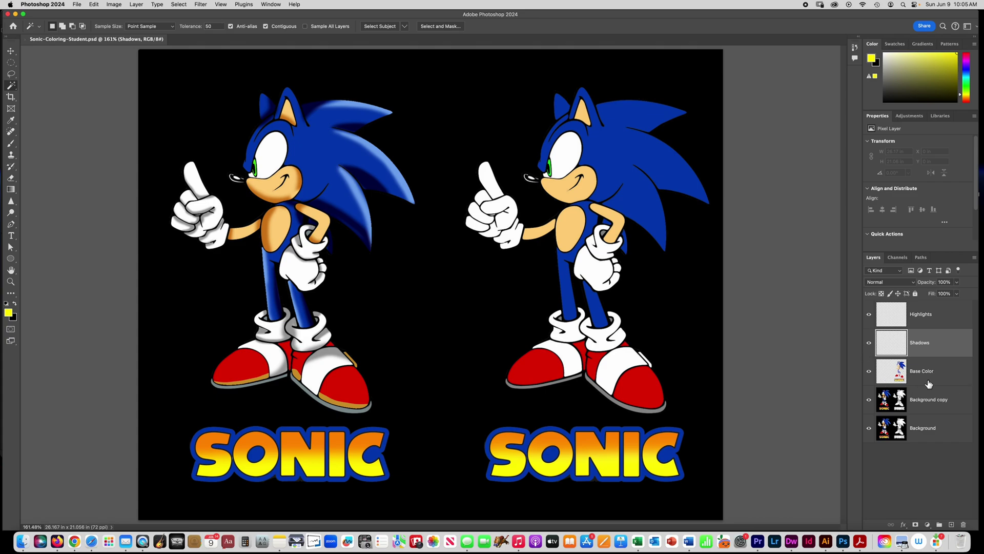
left_click(940, 401)
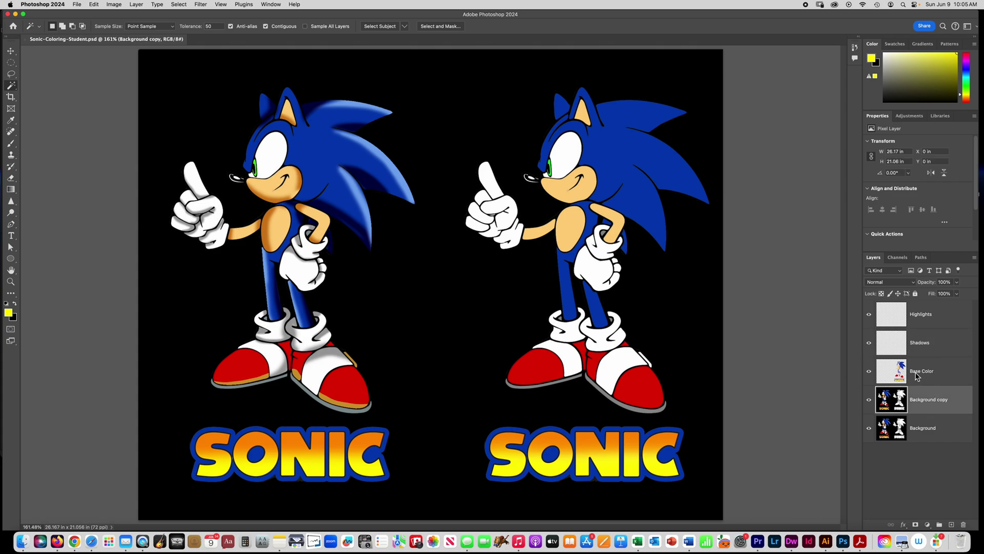
left_click(926, 372)
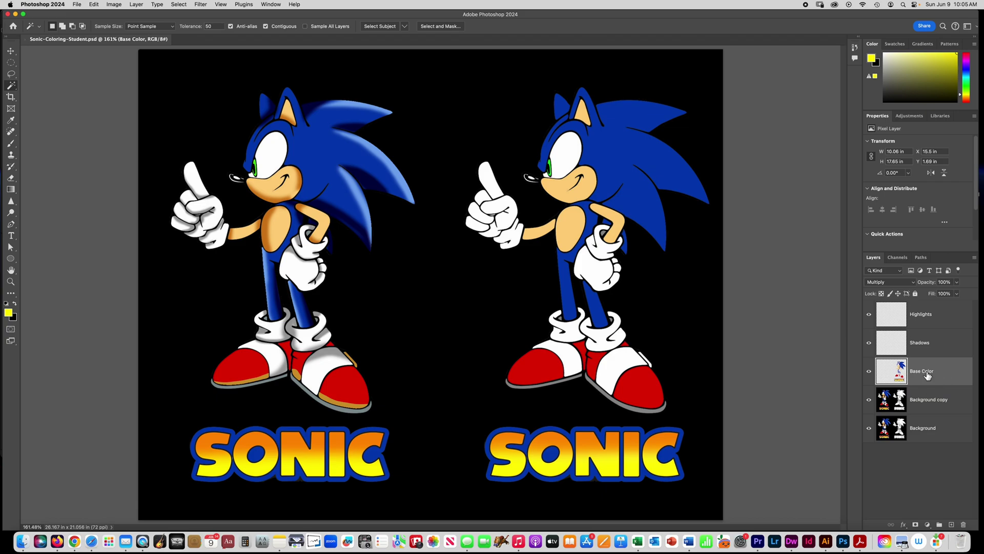
left_click(929, 403)
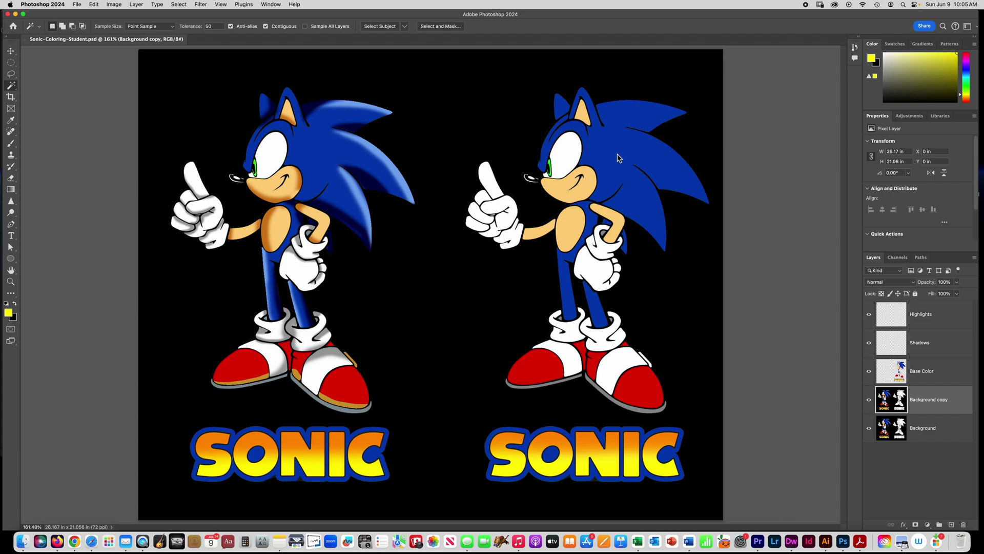
Step: On the Base Color layer, select the figure's blue head with the Magic Wand and extend the selection to all similar blue areas
left_click(927, 372)
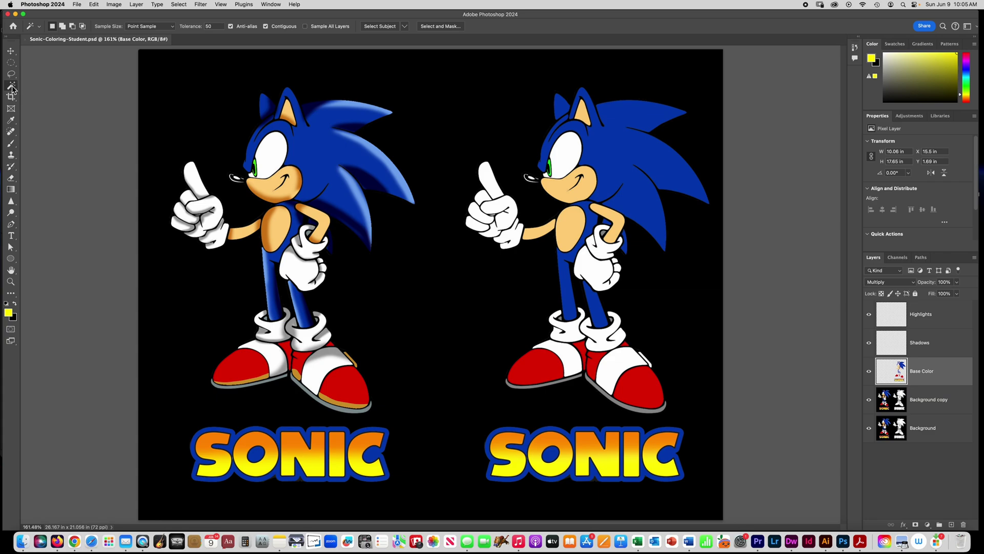
left_click(632, 146)
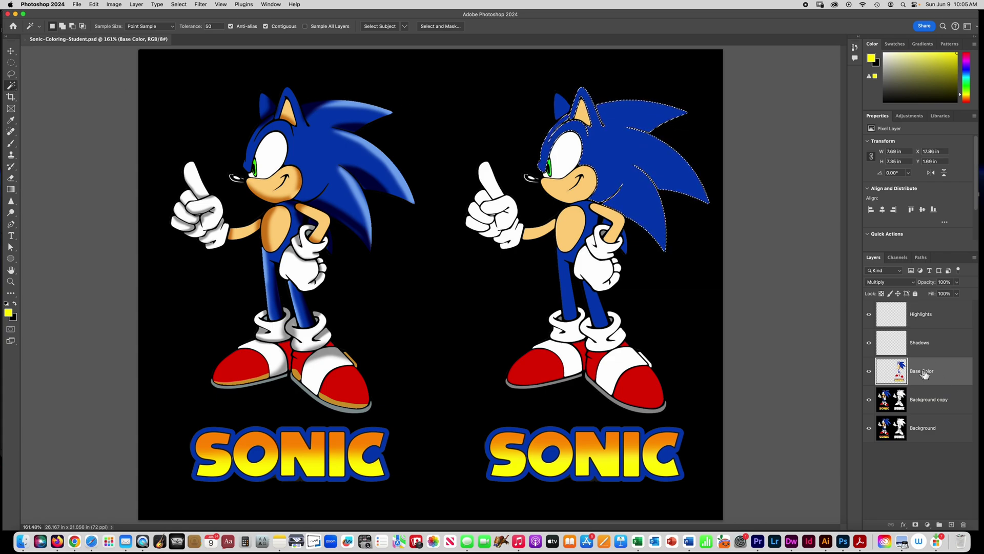
left_click(178, 4)
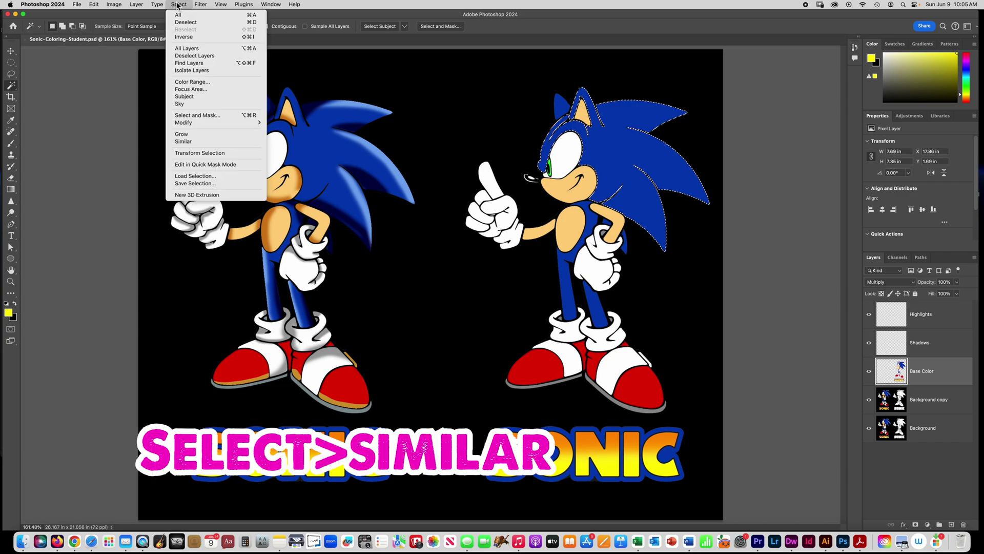
left_click(181, 141)
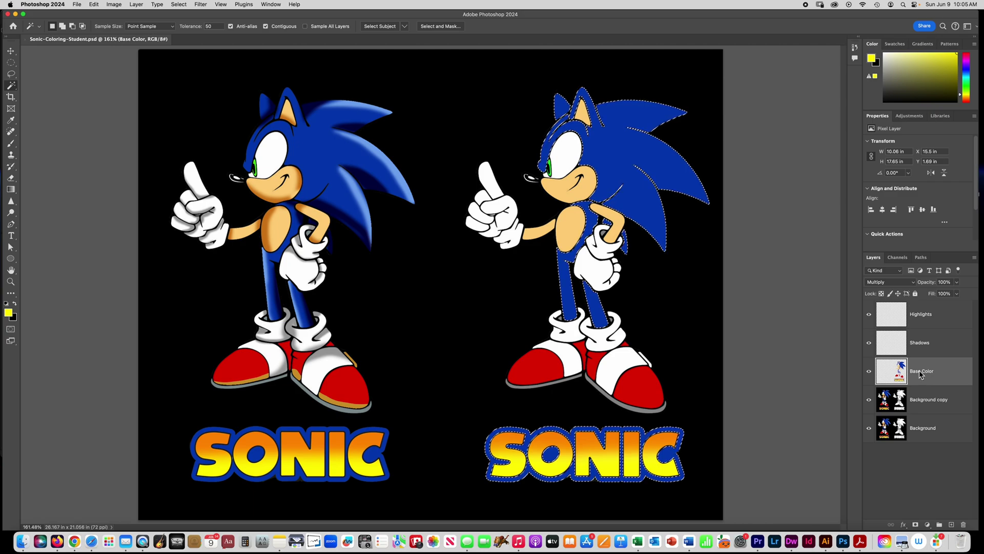
Step: On the Shadows layer, shade the coloring figure's uppermost head spike with the reference's dark navy using a 60 px, 0% hardness brush
left_click(934, 345)
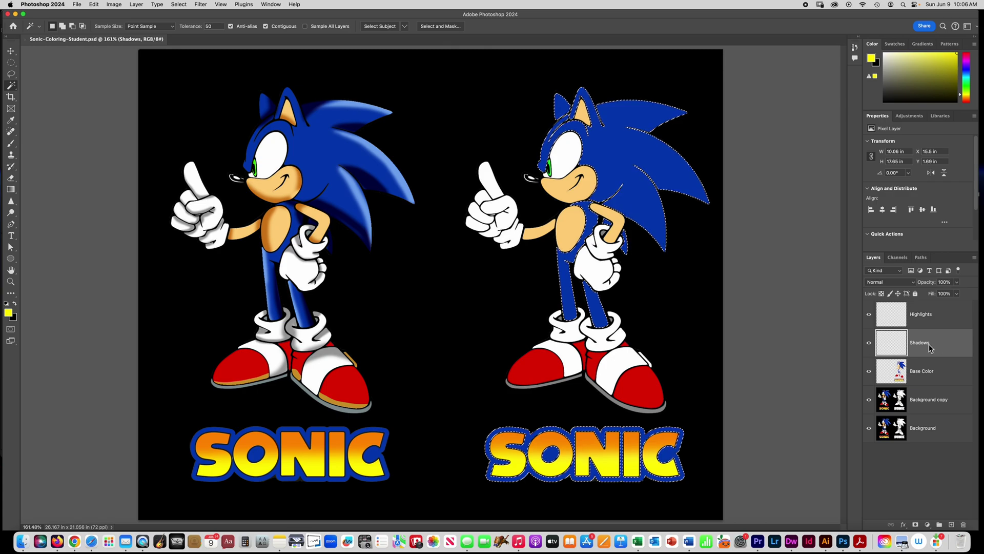
left_click(11, 121)
left_click(314, 108)
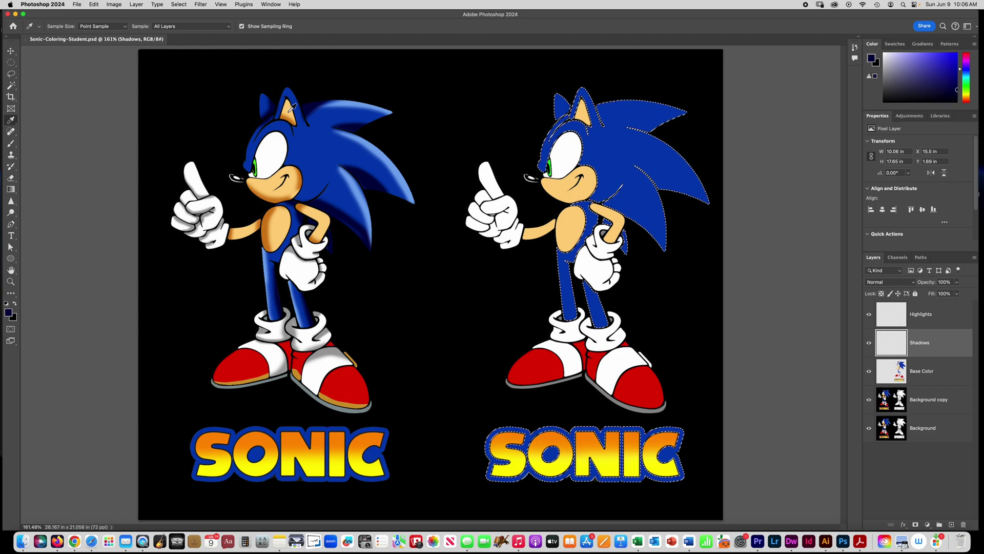
left_click(11, 145)
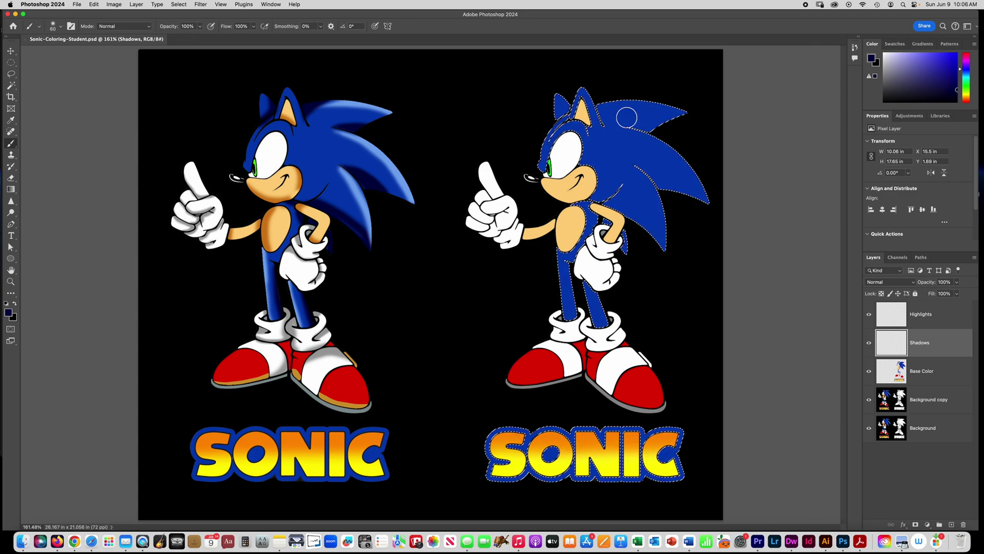
left_click(61, 27)
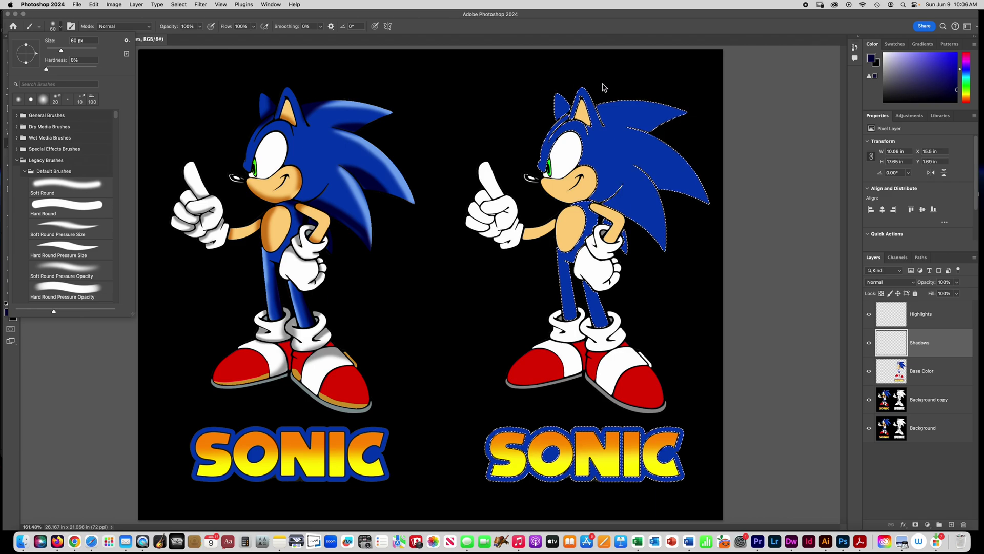
left_click(700, 88)
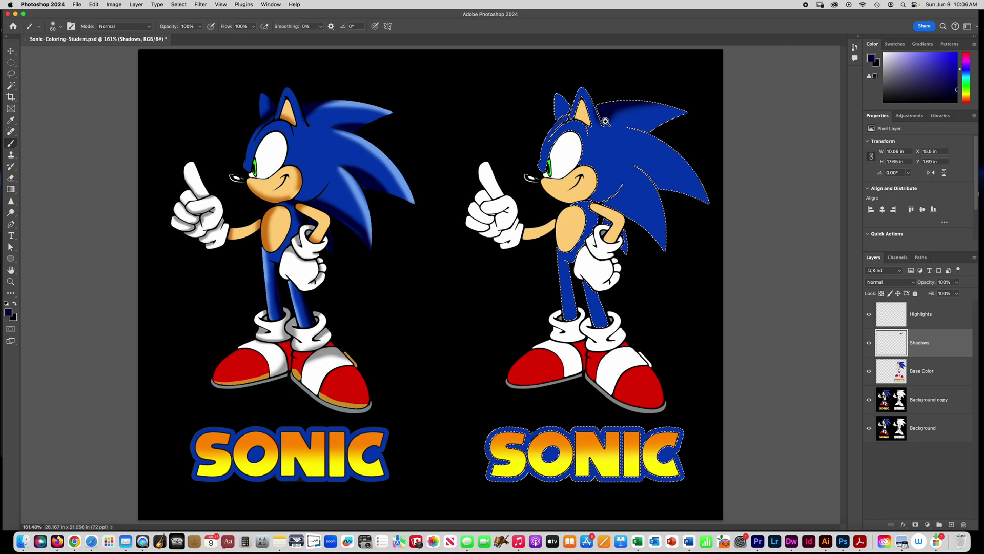
Step: Paint dark navy shadows on the far ear, along the undersides of the head spikes, and below the cheek on the Shadows layer
key("super+equal")
key("super+equal")
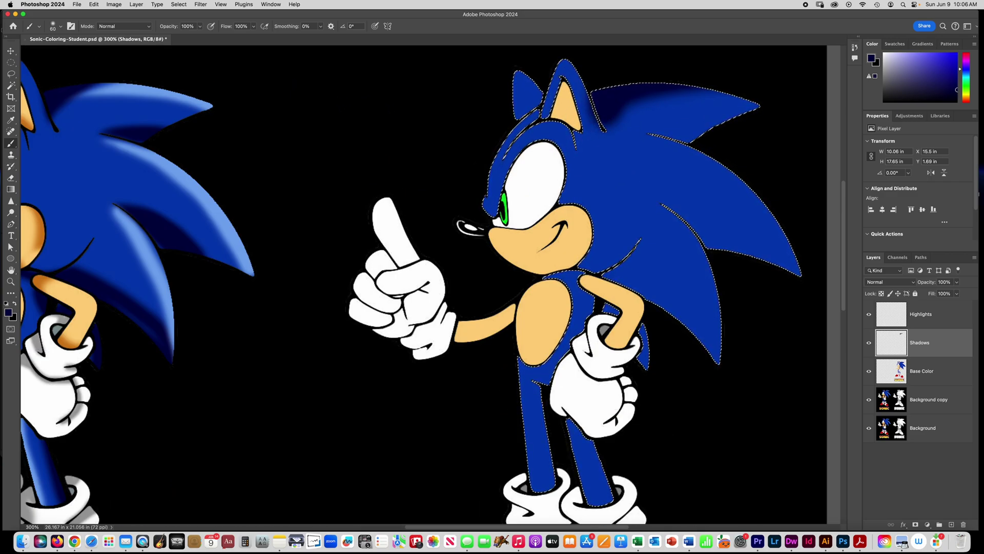
scroll(528, 123, "left", 5)
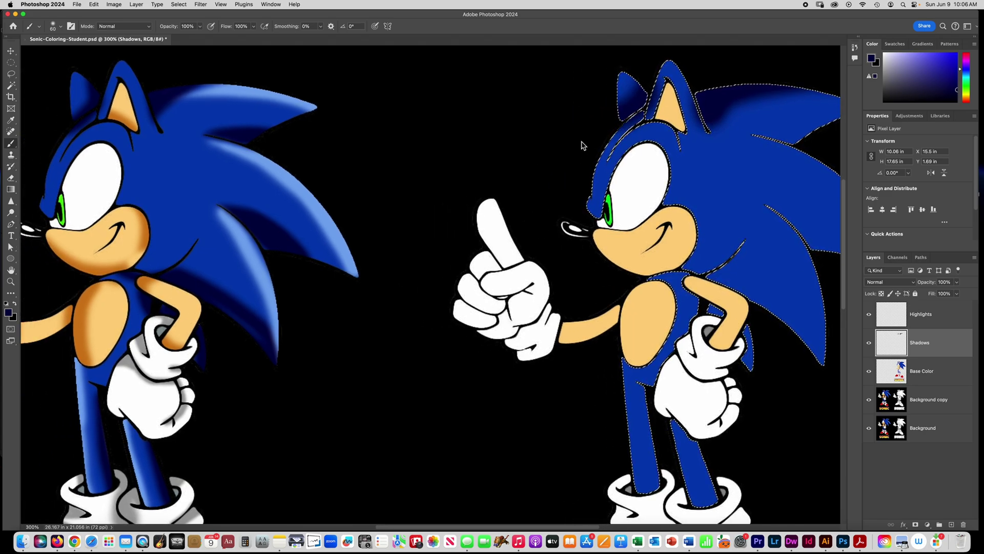
scroll(559, 154, "right", 2)
scroll(559, 155, "left", 3)
scroll(557, 155, "left", 1)
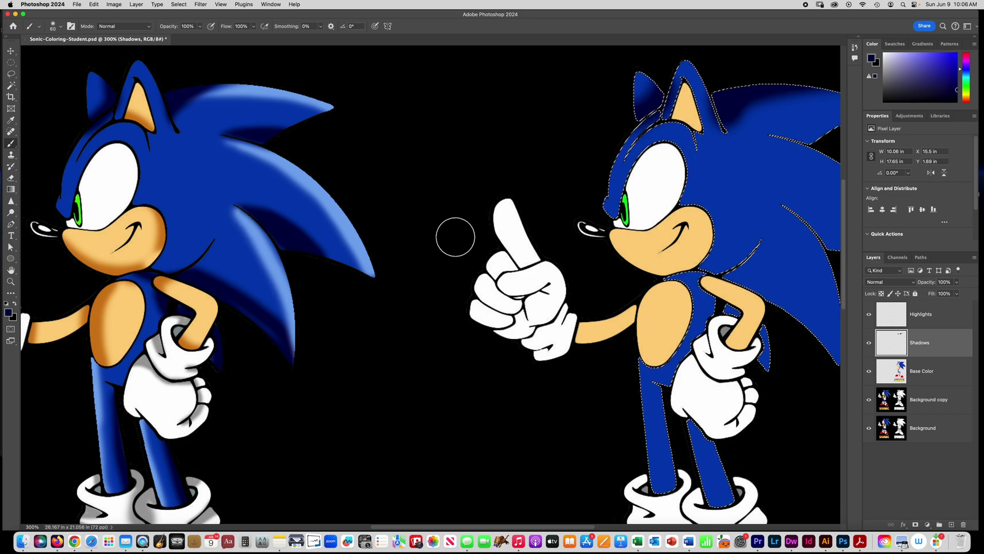
scroll(456, 237, "right", 4)
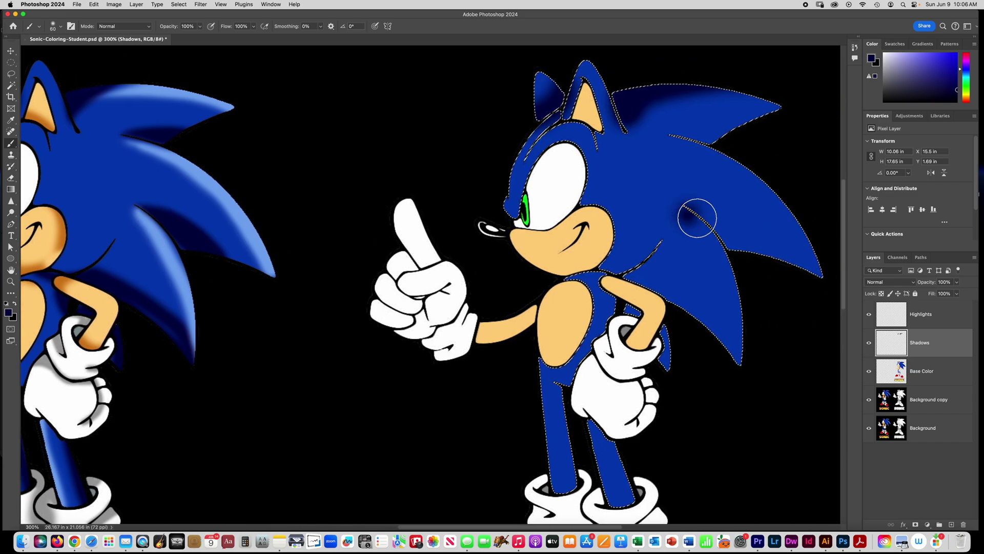
mouse_move(697, 219)
left_mouse_down()
mouse_move(736, 231)
mouse_move(766, 262)
left_mouse_up()
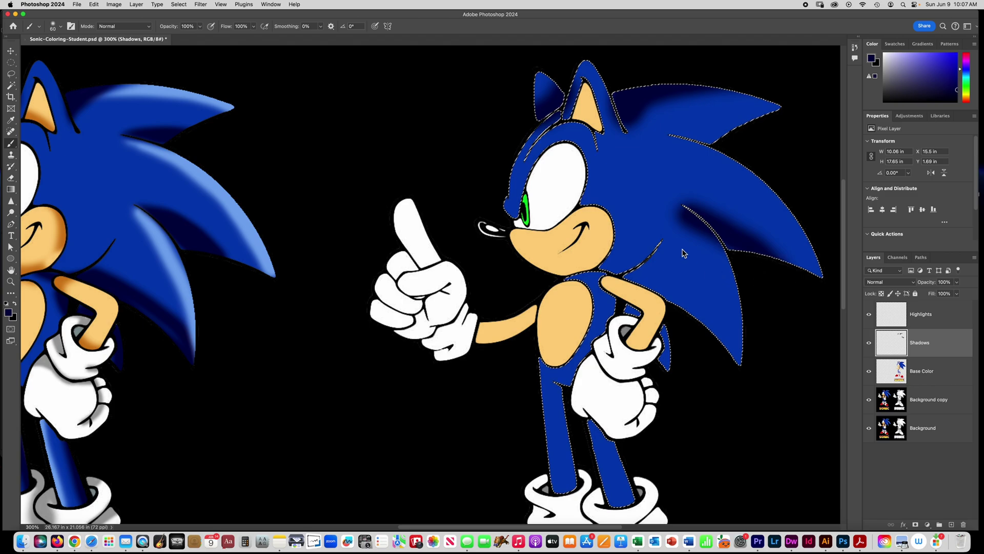
left_click_drag(675, 136, 711, 137)
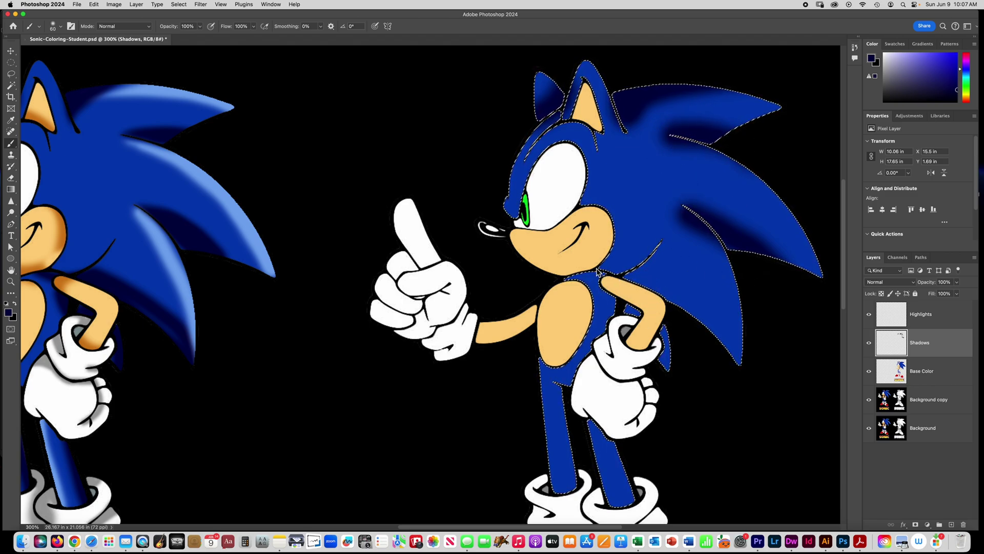
left_click_drag(617, 275, 672, 297)
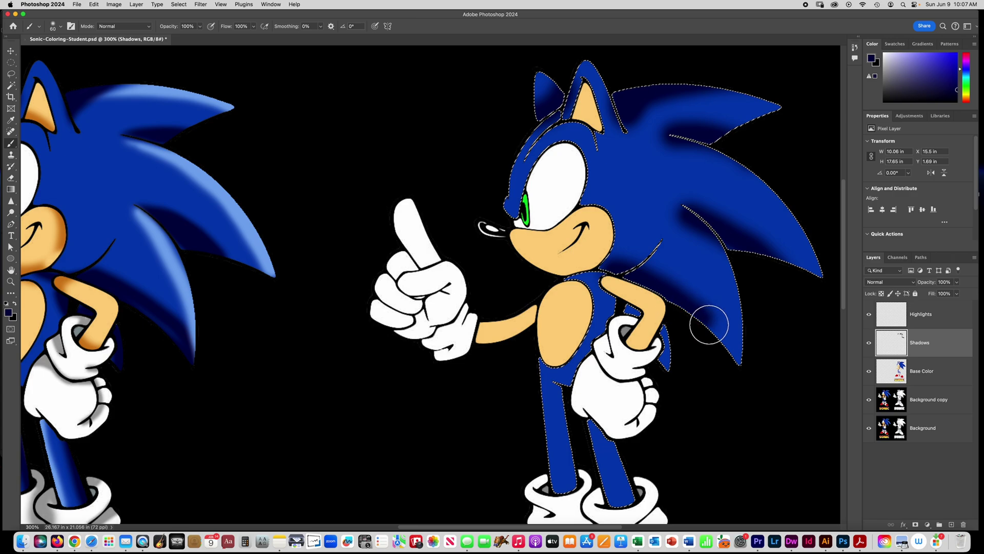
mouse_move(709, 325)
left_mouse_down()
mouse_move(742, 362)
mouse_move(709, 337)
left_mouse_up()
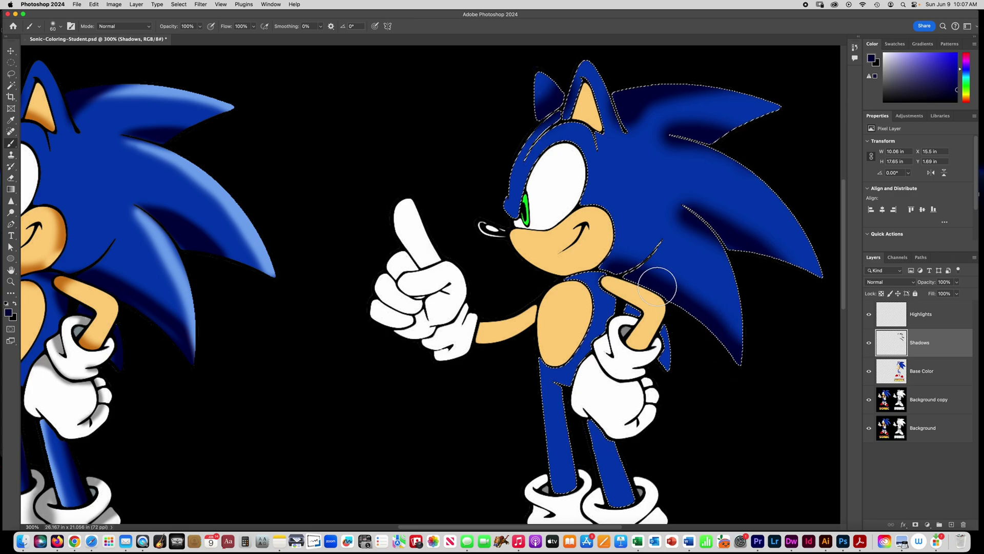
Step: Shade the inner edges of both blue legs with dark navy on the Shadows layer to match the reference
scroll(615, 328, "down", 3)
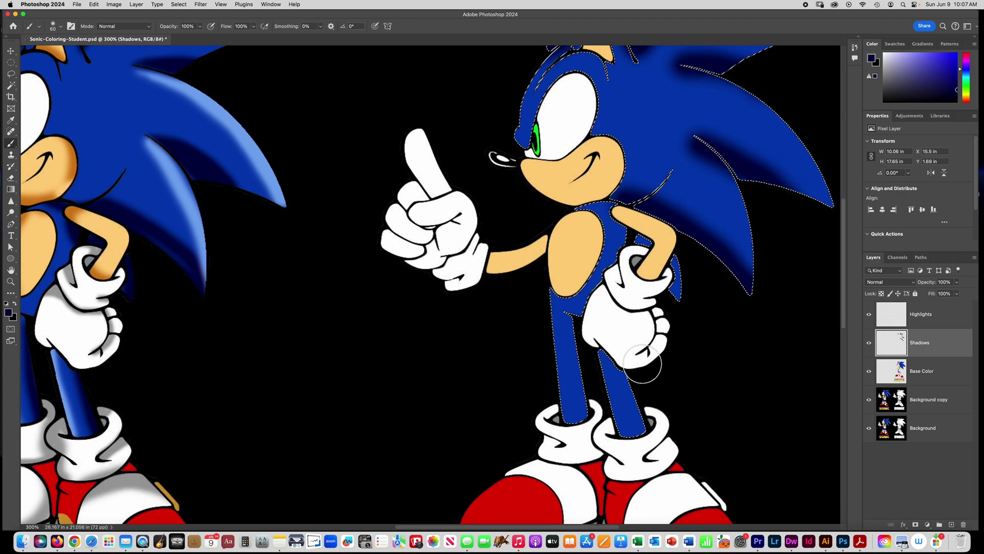
scroll(656, 372, "down", 3)
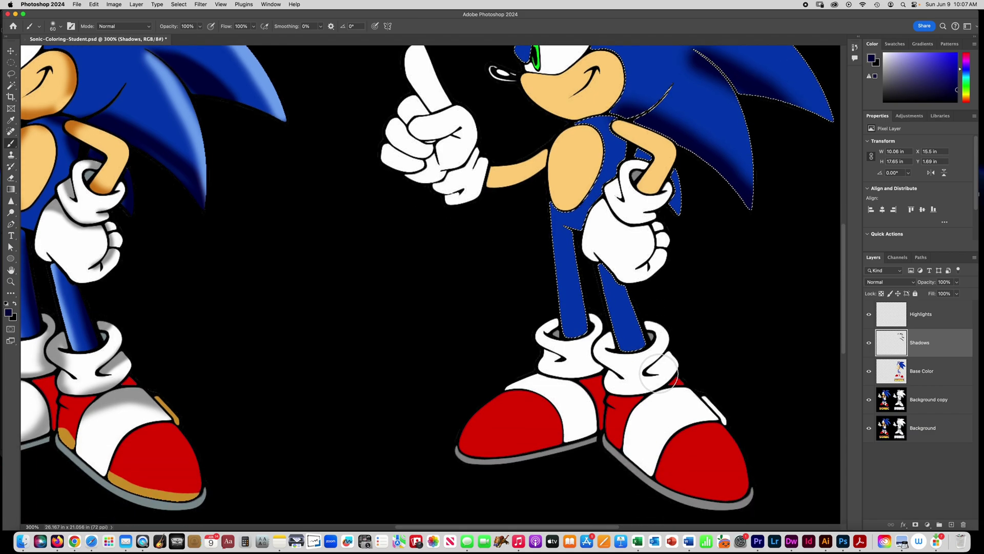
scroll(659, 373, "down", 1)
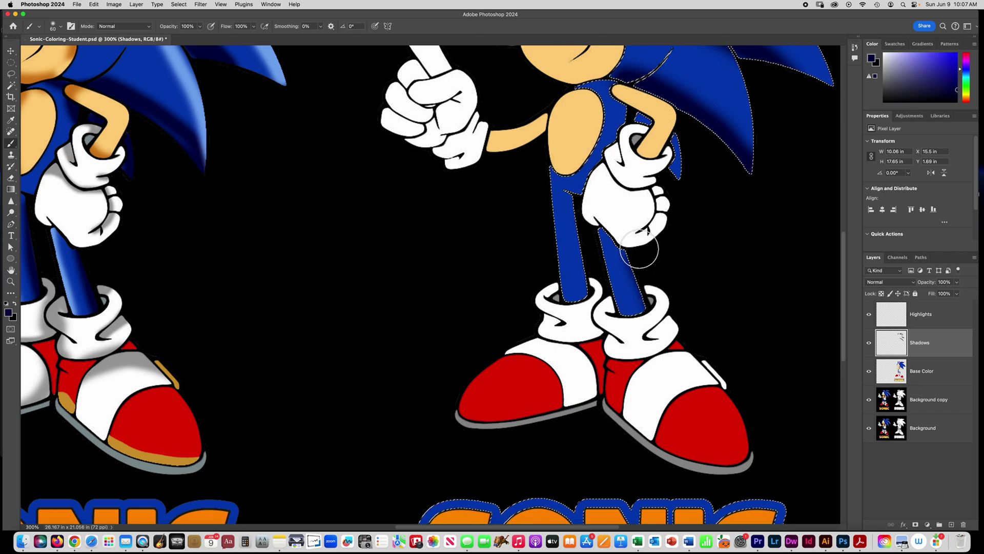
left_click_drag(649, 291, 633, 257)
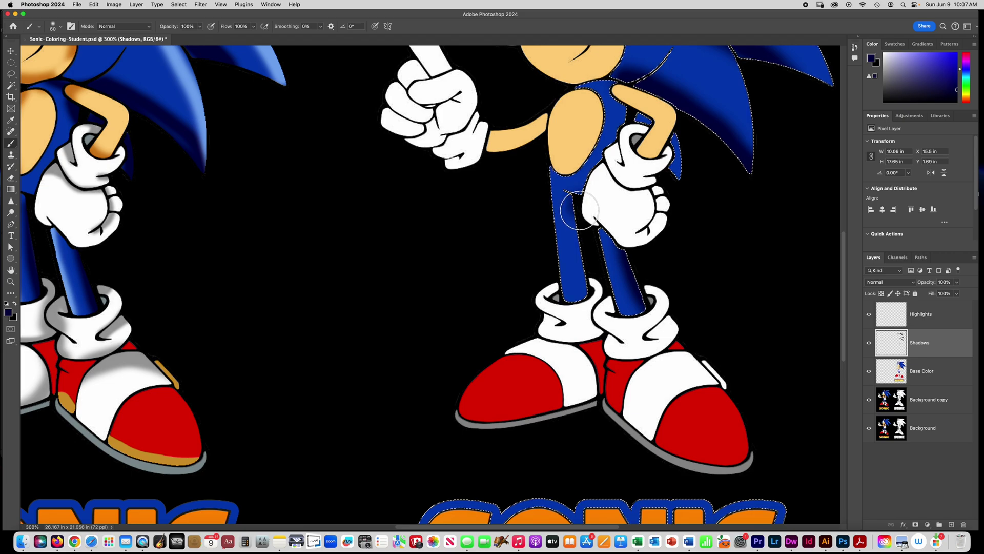
left_click_drag(577, 211, 580, 239)
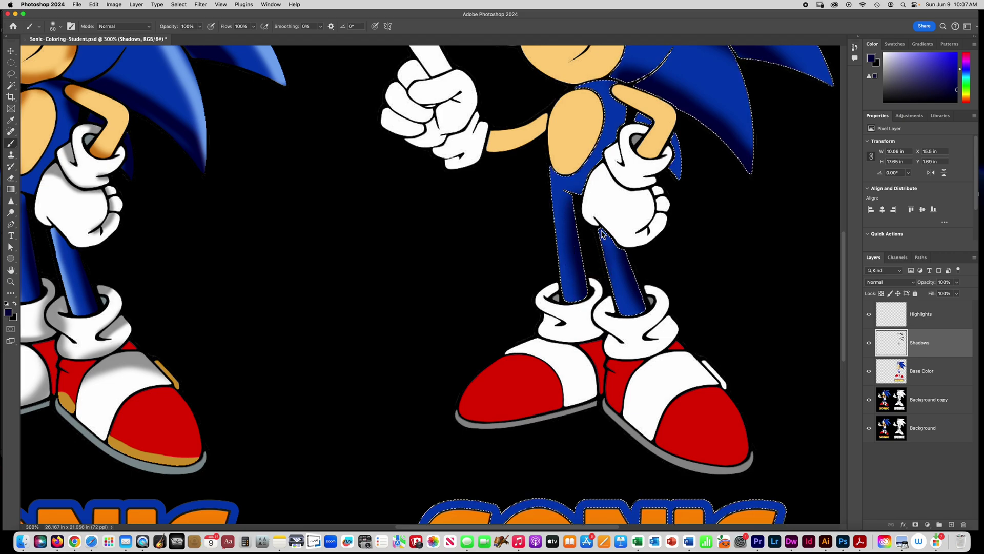
Step: Trim and soften the excess navy shading around the head spikes using a 40 px Eraser with 0% hardness
scroll(477, 198, "left", 3)
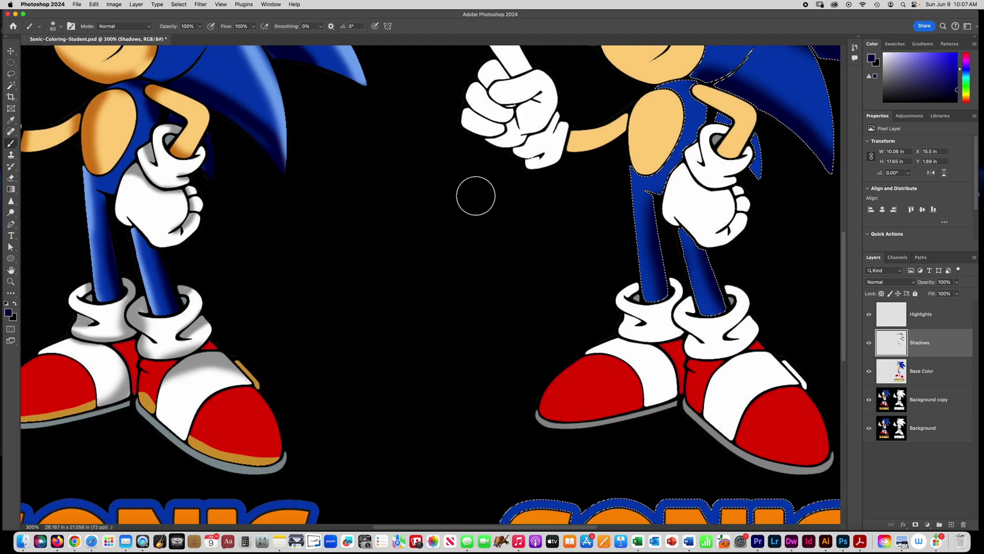
scroll(476, 196, "up", 4)
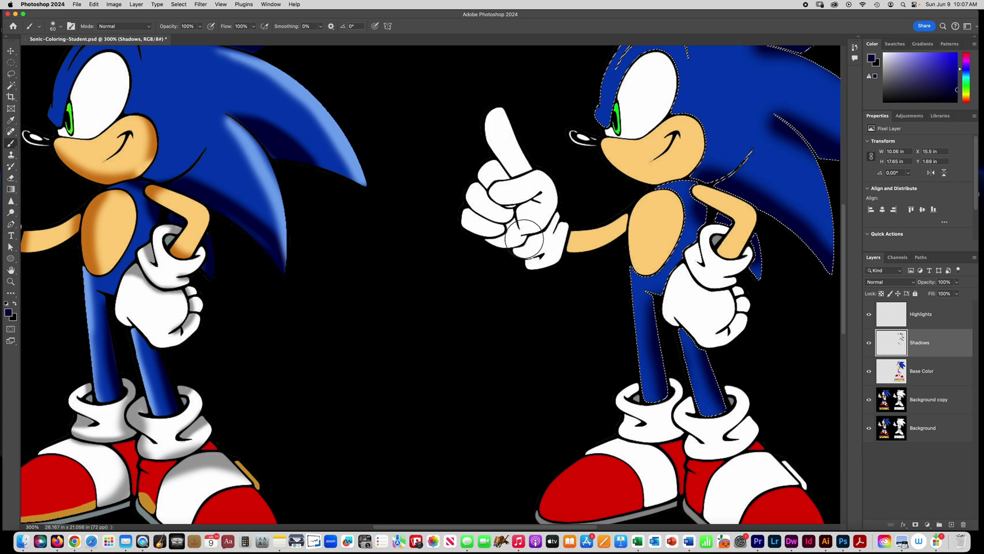
key("super+minus")
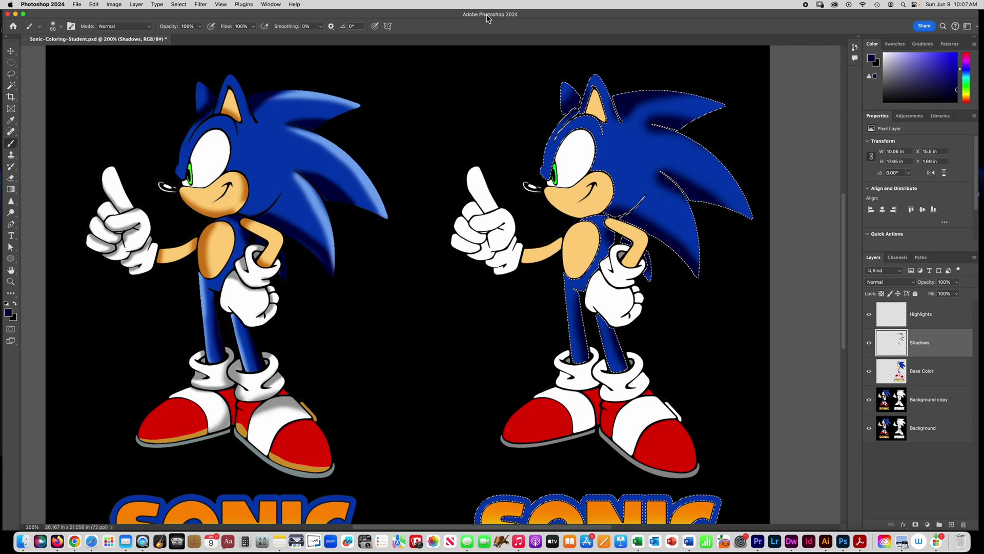
left_click(11, 178)
left_click(55, 26)
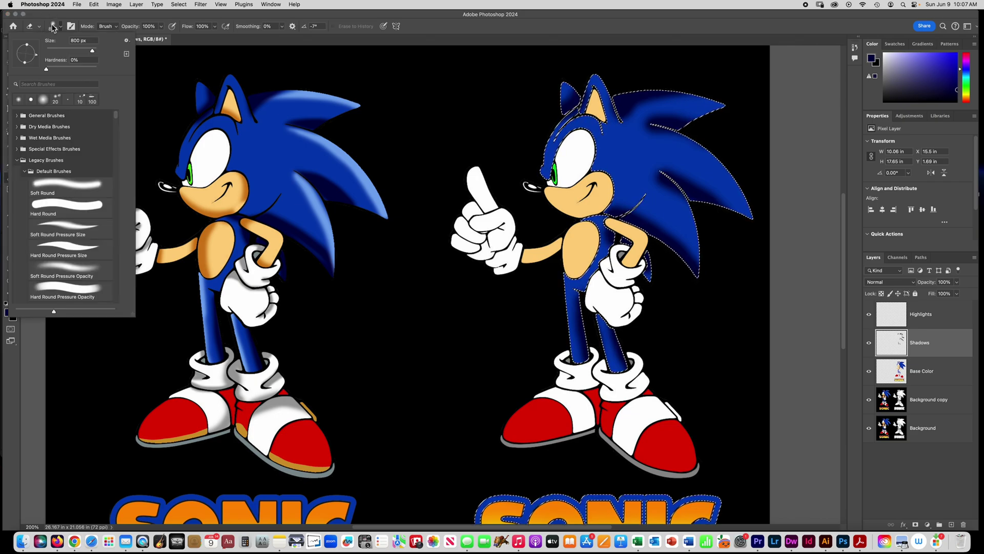
mouse_move(64, 47)
left_mouse_down()
mouse_move(91, 53)
mouse_move(57, 52)
left_mouse_up()
left_click(73, 41)
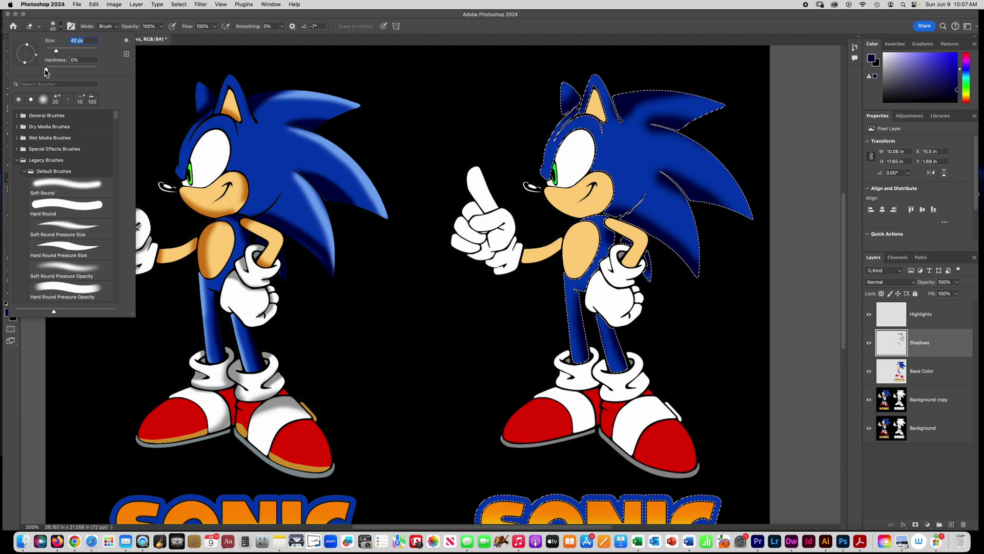
key("Tab")
key("Return")
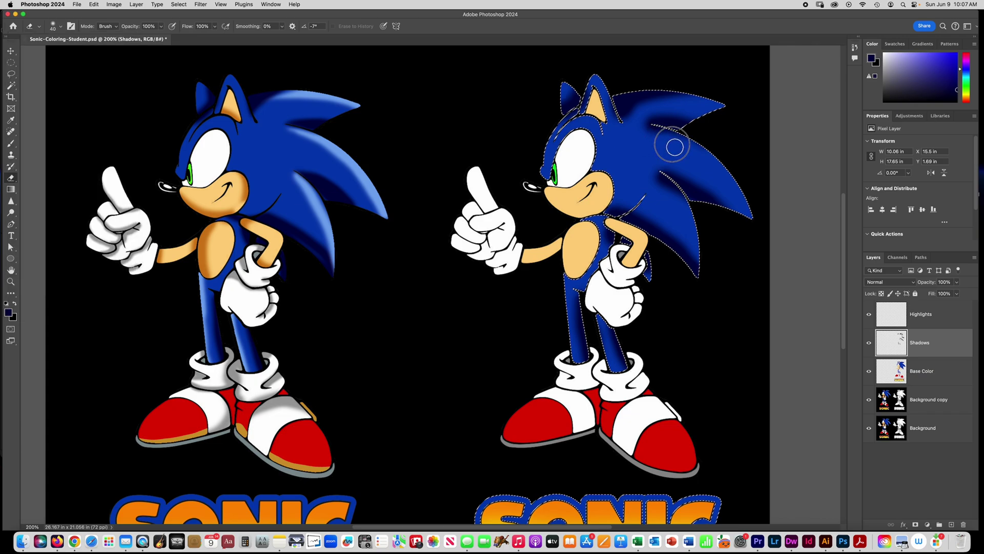
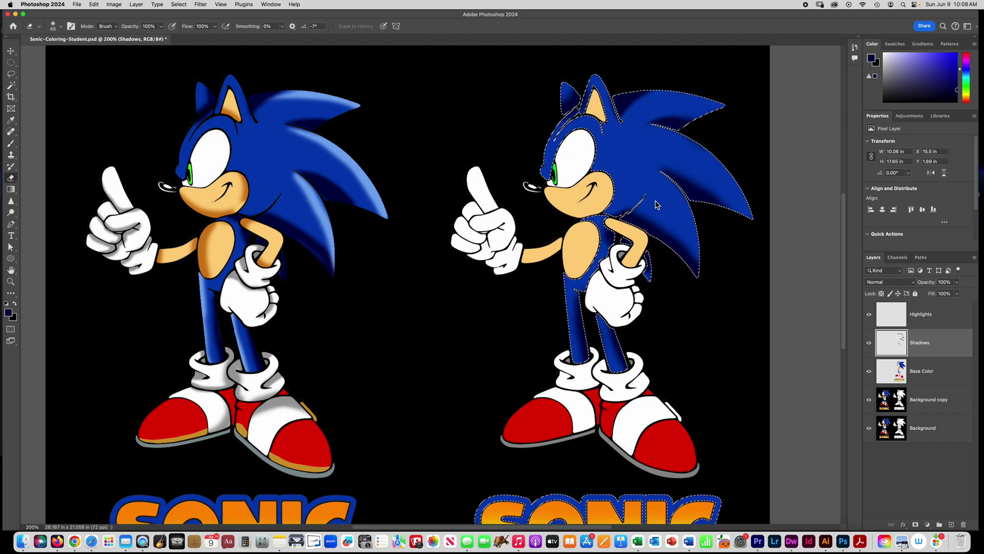
Step: Deselect the blue areas, then select the tan muzzle on the Base Color layer with the Magic Wand and extend it to similar tan areas
left_click(900, 379)
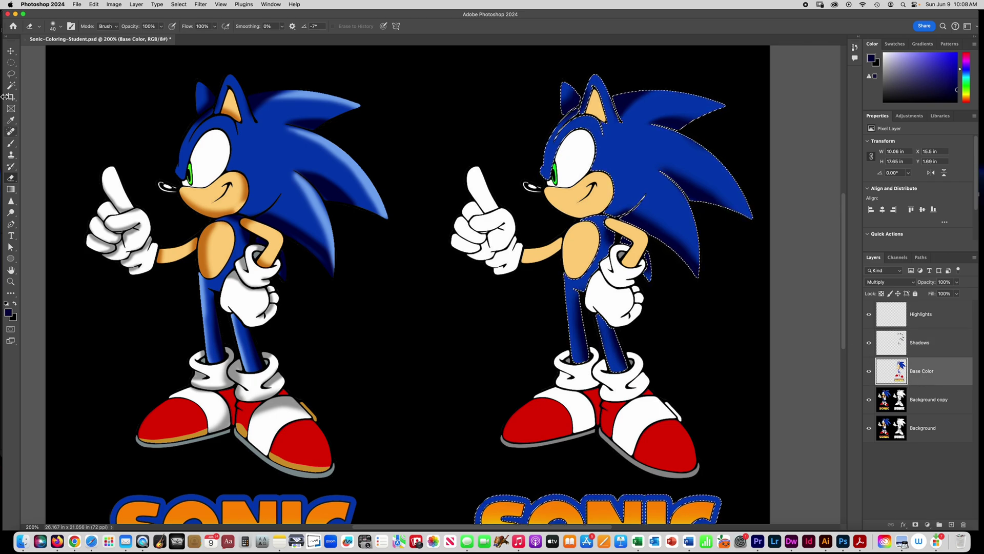
key("super+d")
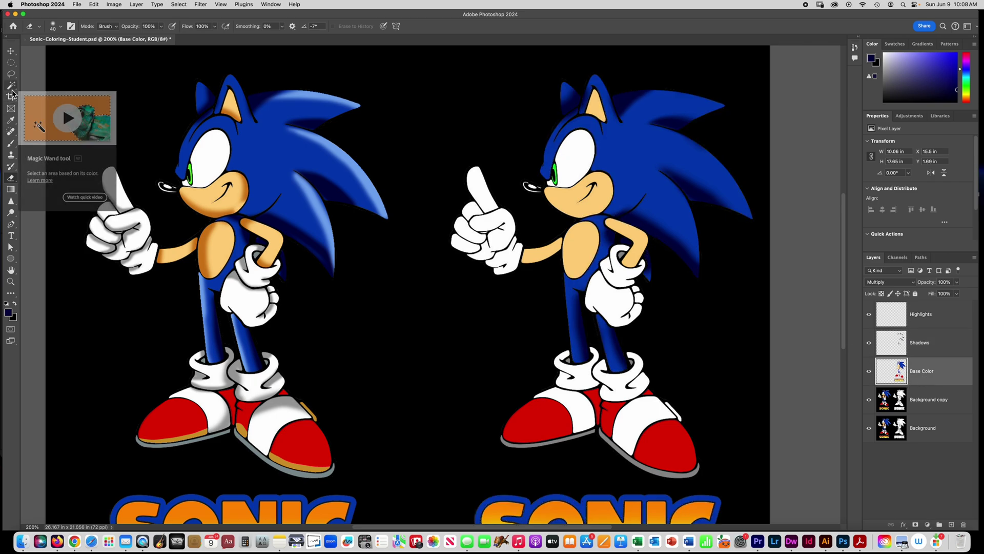
left_click(10, 85)
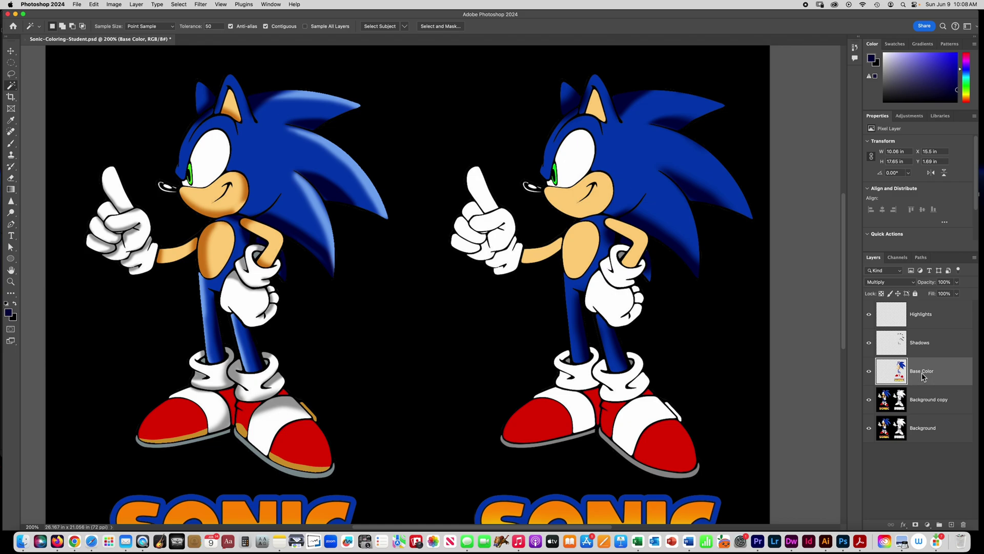
left_click(570, 203)
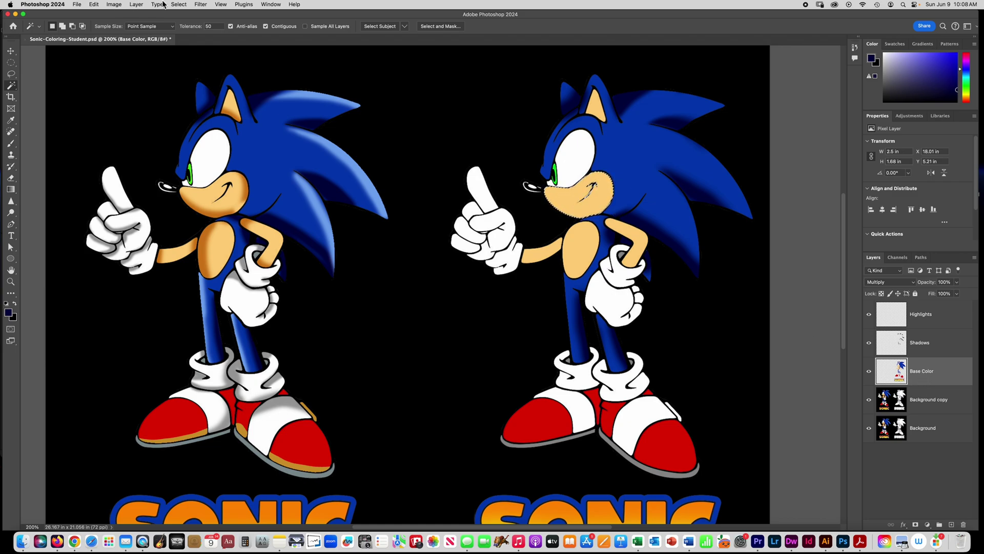
left_click(179, 4)
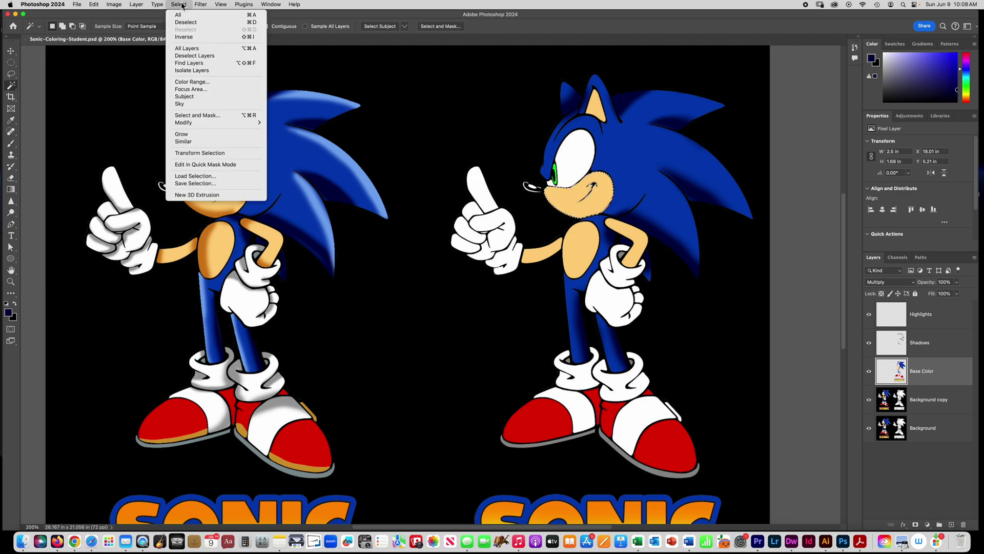
left_click(185, 142)
Step: Shade the selected ear, muzzle, chest and arms with the reference chest's orange-brown on the Shadows layer, and deselect them
left_click(939, 350)
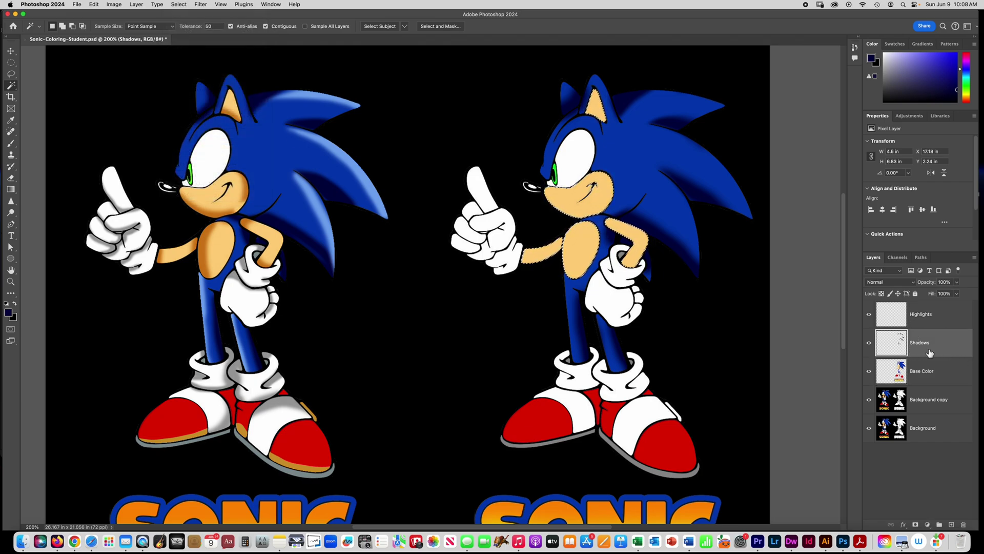
left_click(12, 123)
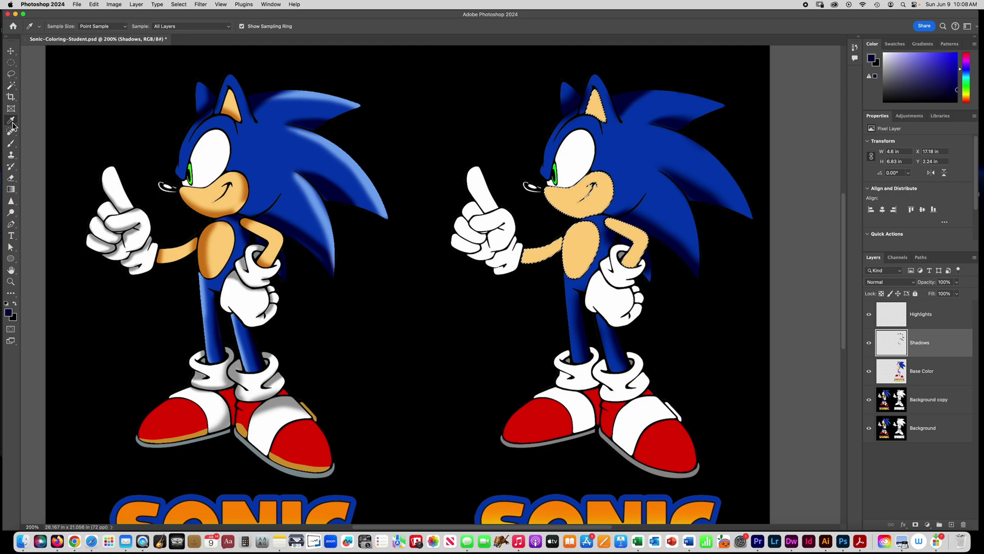
left_click(206, 228)
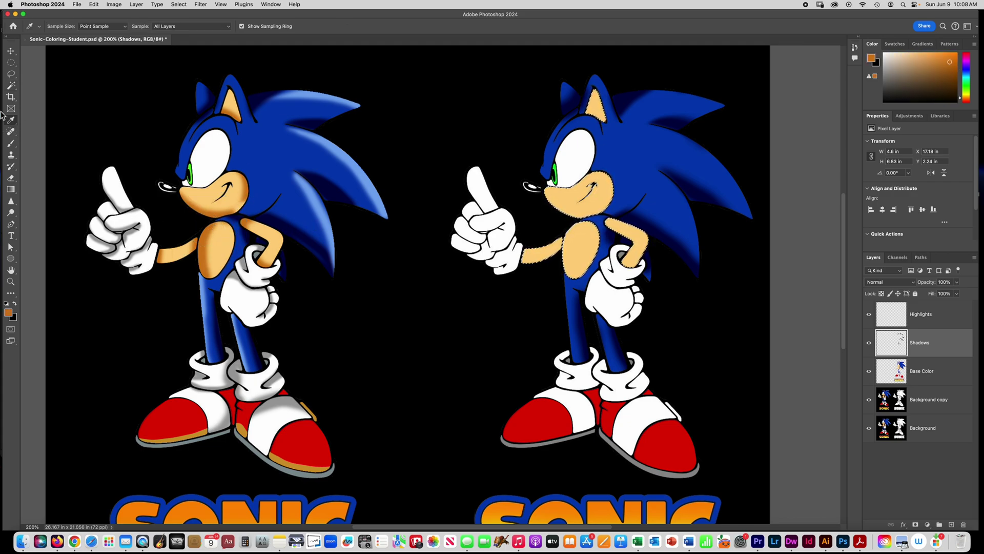
left_click(11, 143)
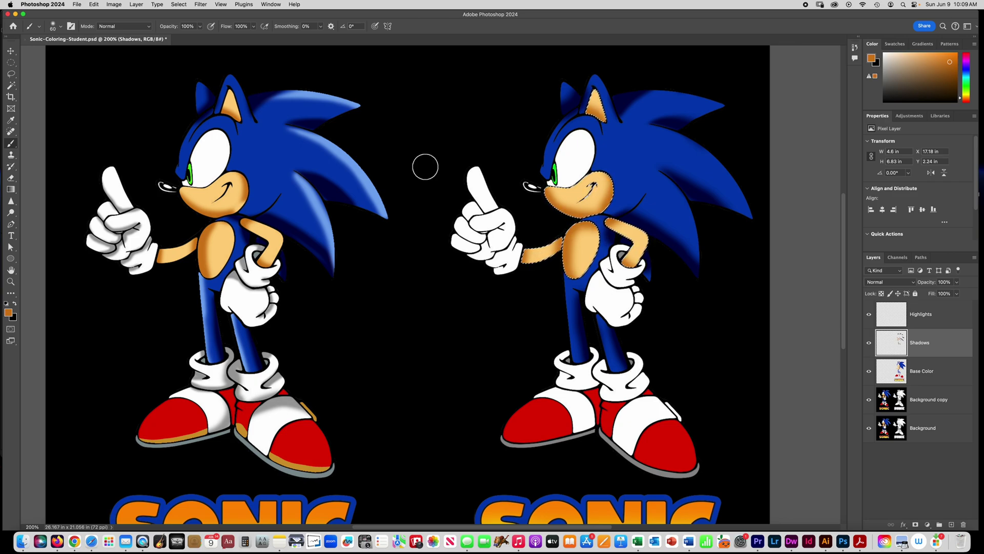
key("super+d")
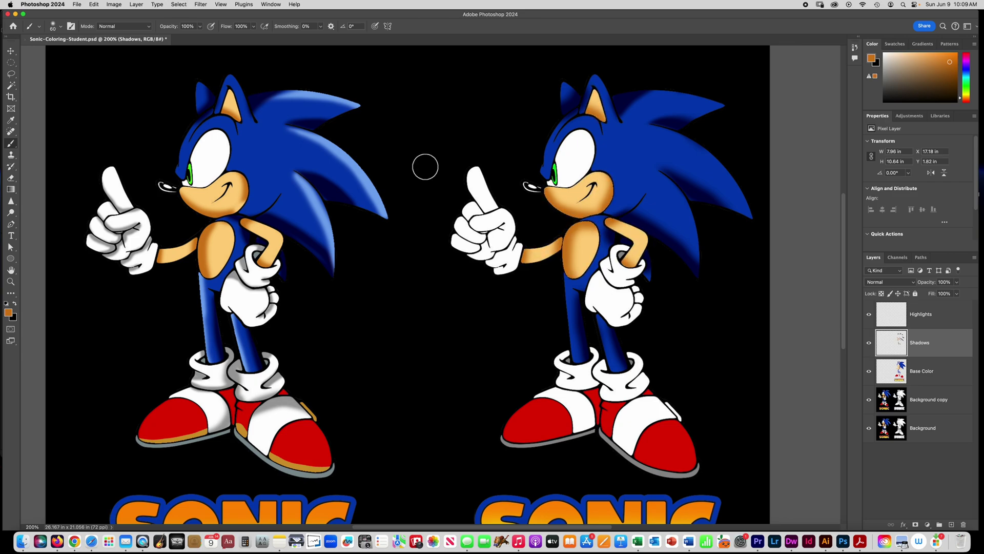
Step: Select the white eye, both gloves, socks and shoe stripes of the colored figure on the Background copy layer with the Magic Wand
key("alt+bracketleft")
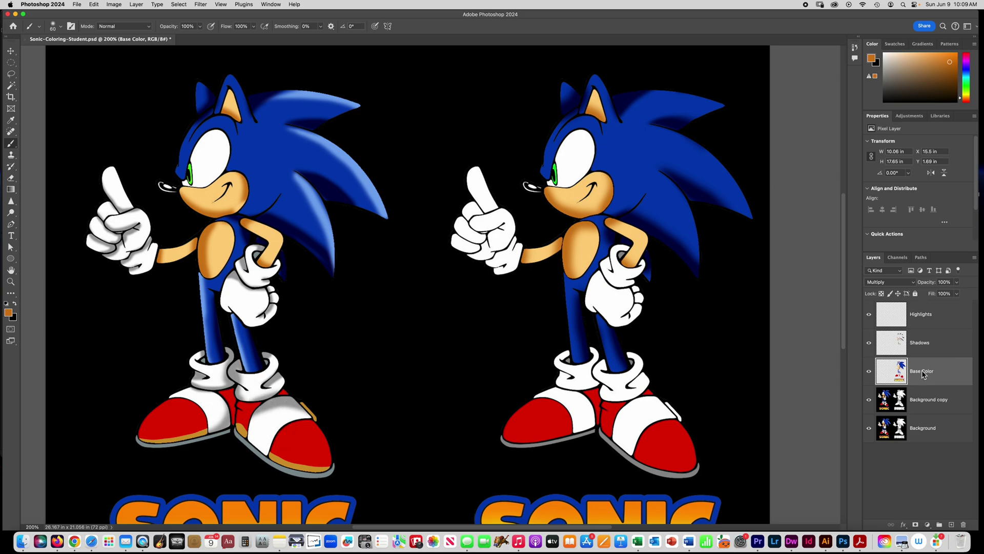
left_click(922, 405)
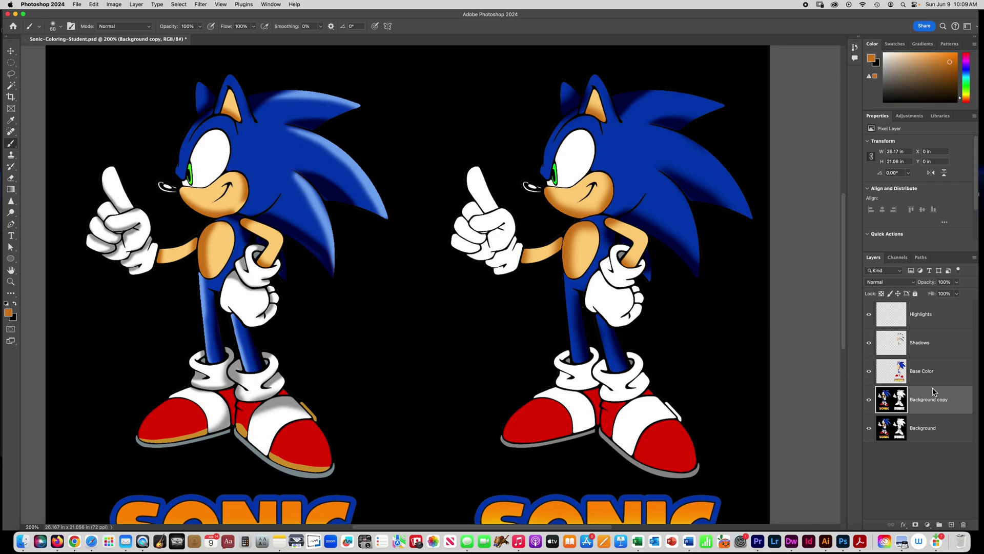
left_click(11, 85)
left_click(585, 153)
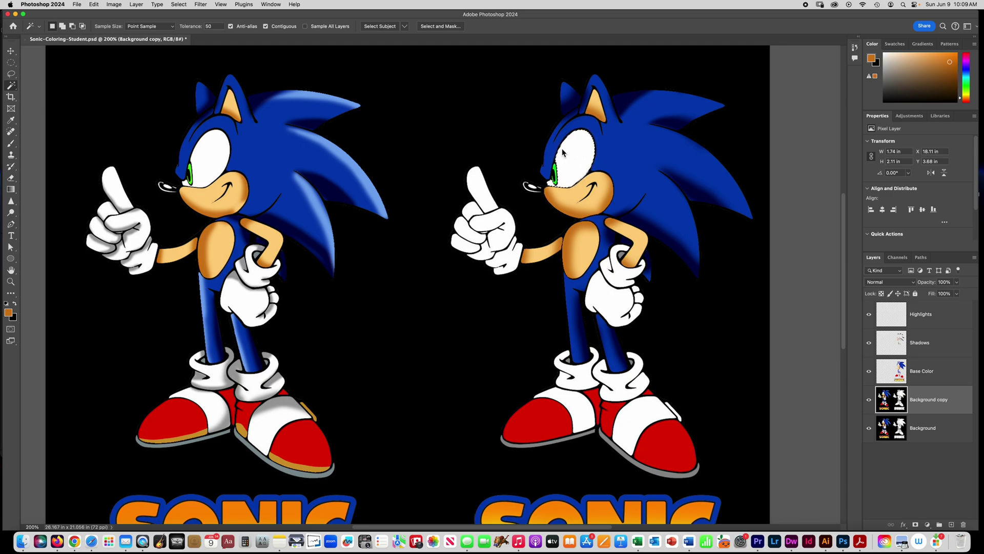
left_click(484, 197, "shift")
left_click(495, 248, "shift")
left_click(515, 262, "shift")
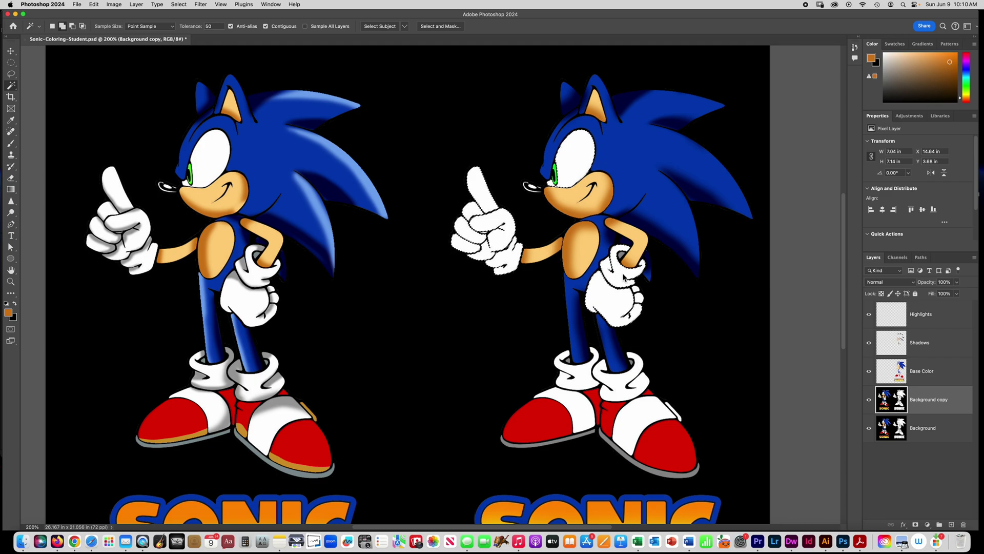
left_click(604, 291, "shift")
left_click(587, 377, "shift")
left_click(616, 387, "shift")
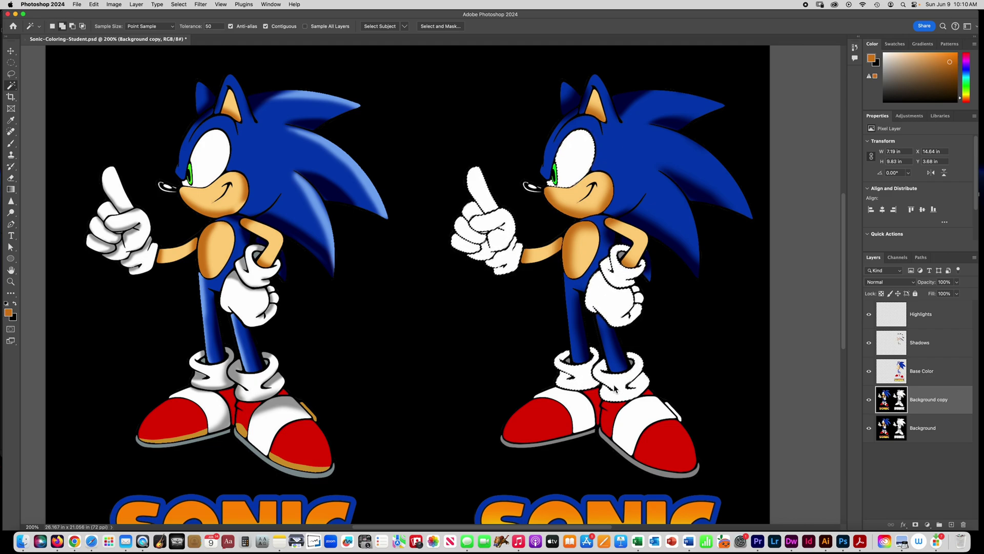
left_click(582, 410, "shift")
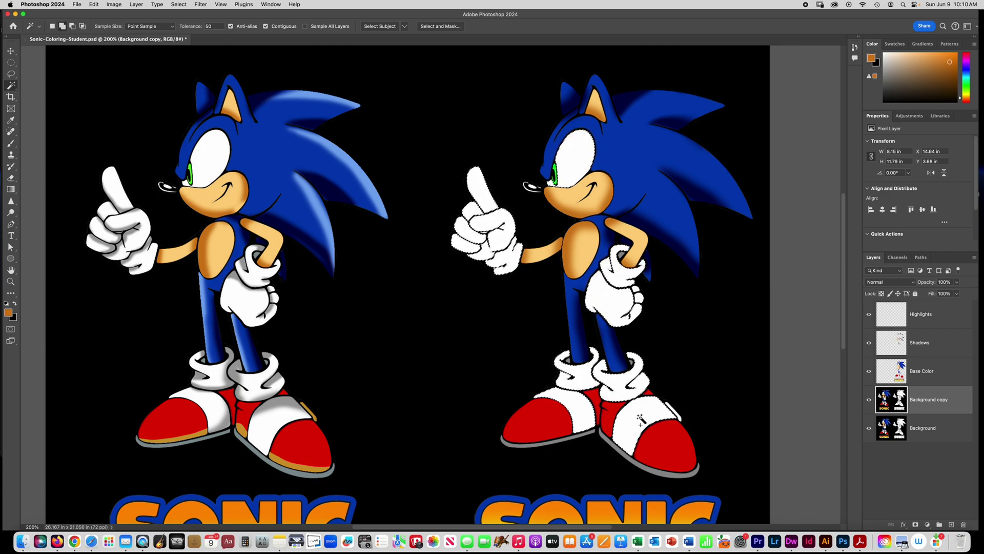
left_click(641, 420, "shift")
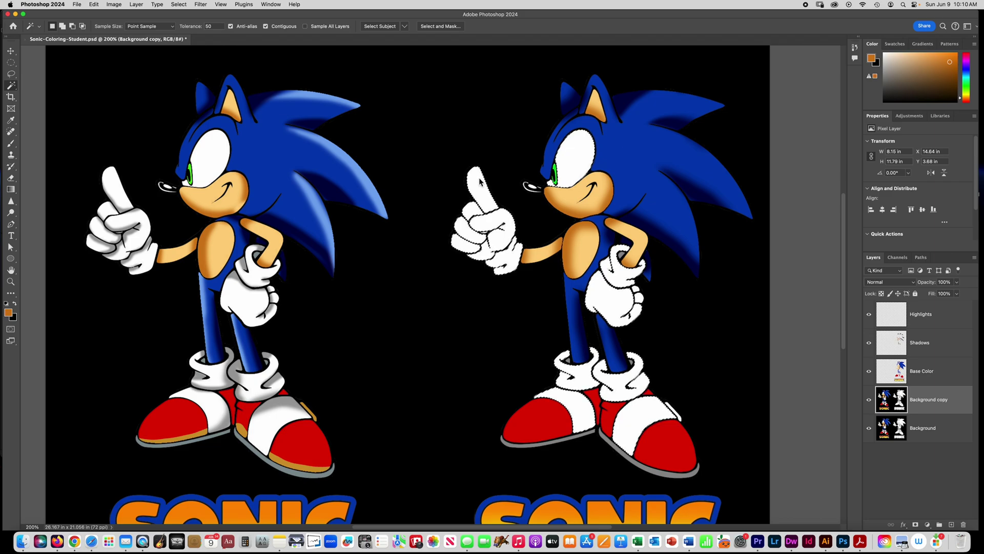
Step: Shade the upper edge of the eye and the hip glove with medium gray on the Shadows layer using the Brush
left_click(962, 348)
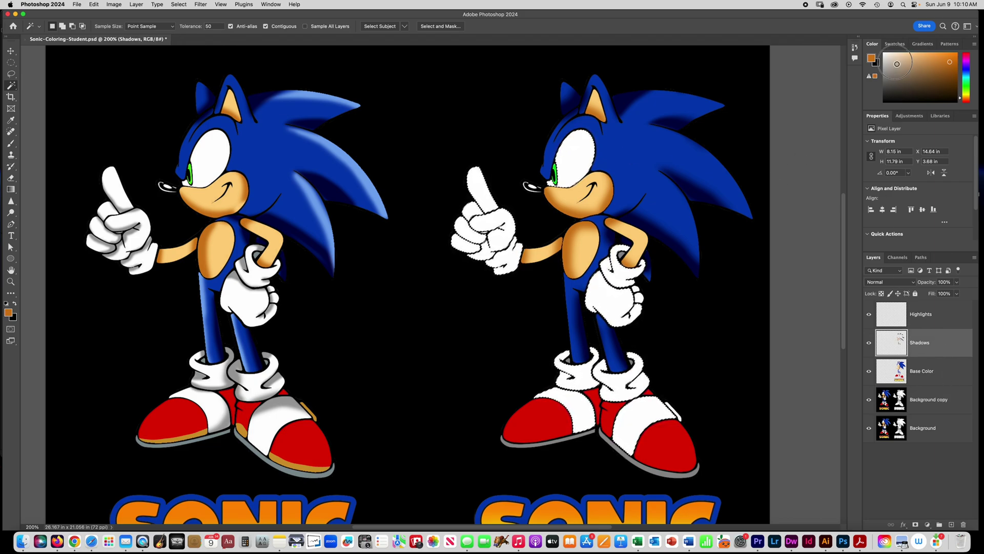
left_click_drag(897, 63, 884, 74)
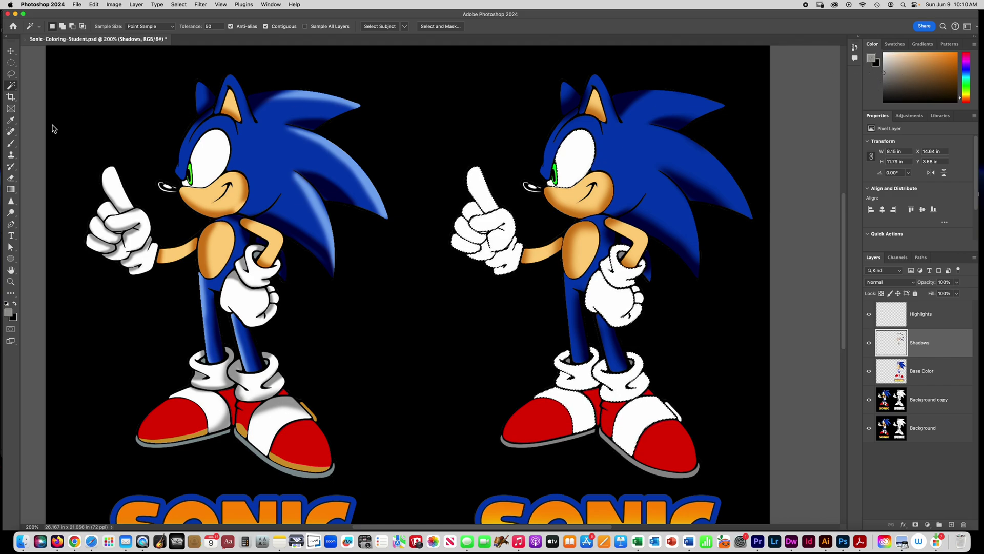
left_click(12, 143)
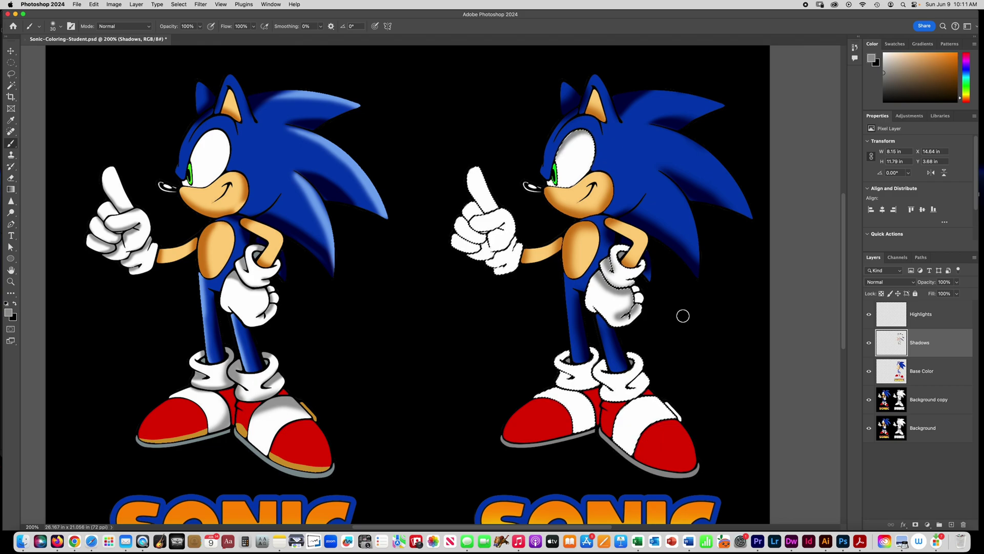
Step: Add the hip glove's fingers to the selection from Background copy, and shade the remaining white areas gray on the Shadows layer
left_click(923, 399)
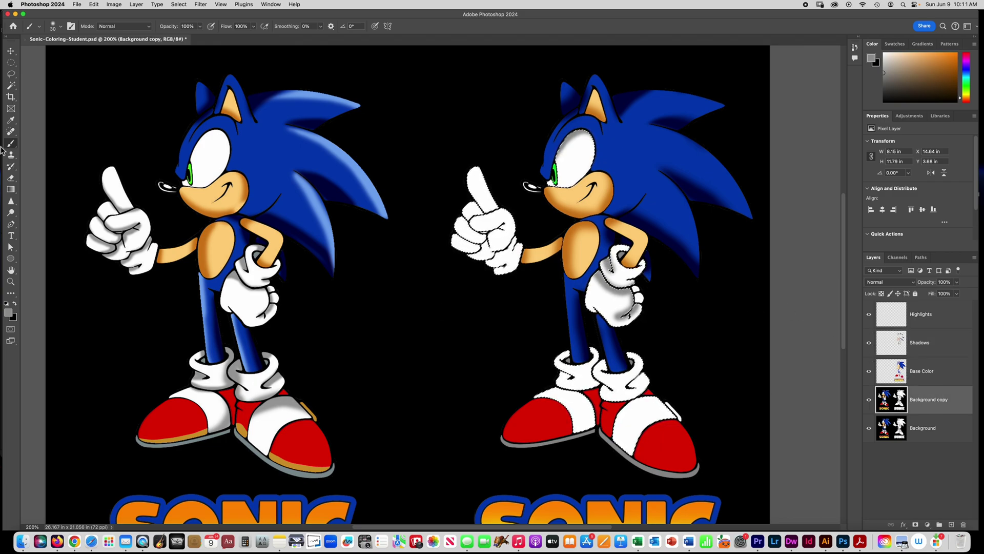
left_click(11, 85)
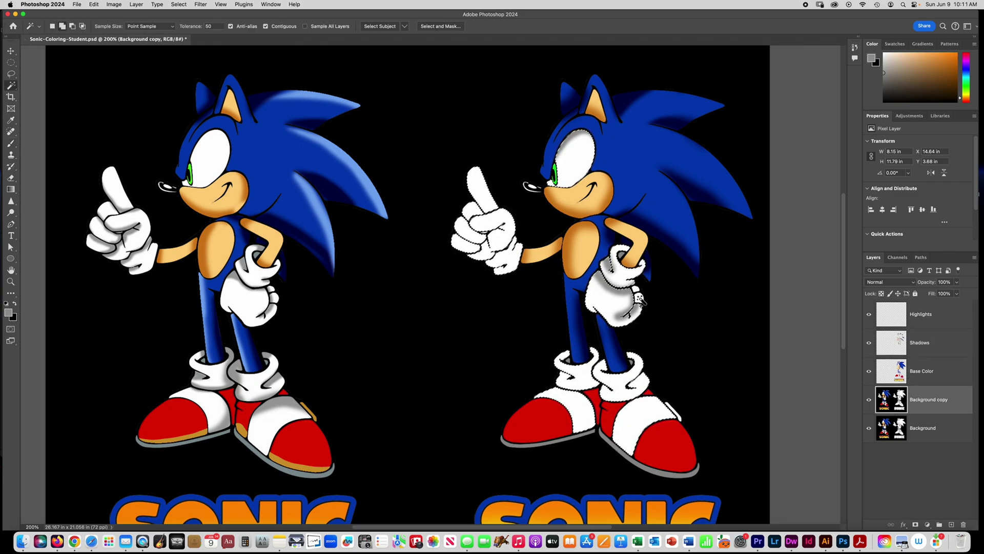
left_click(927, 343)
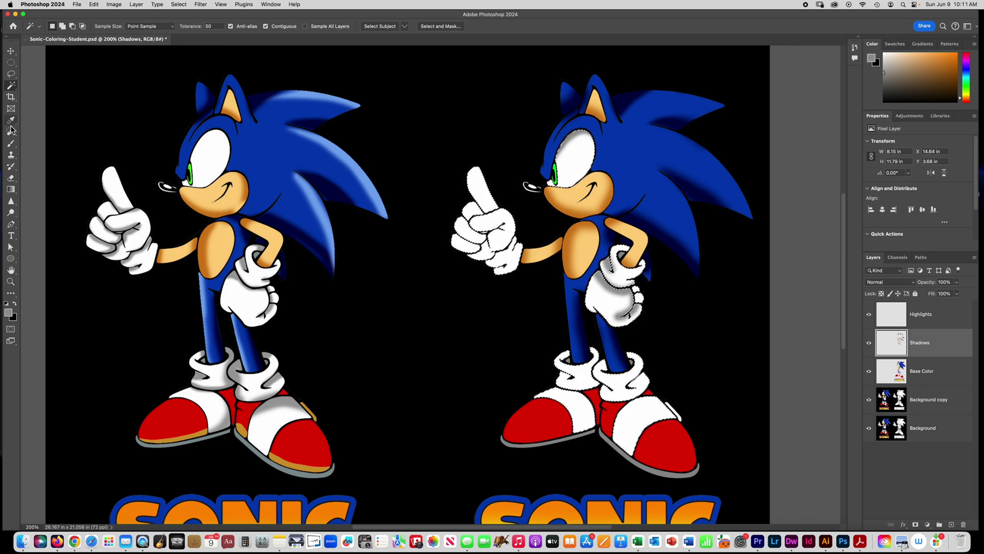
left_click(11, 143)
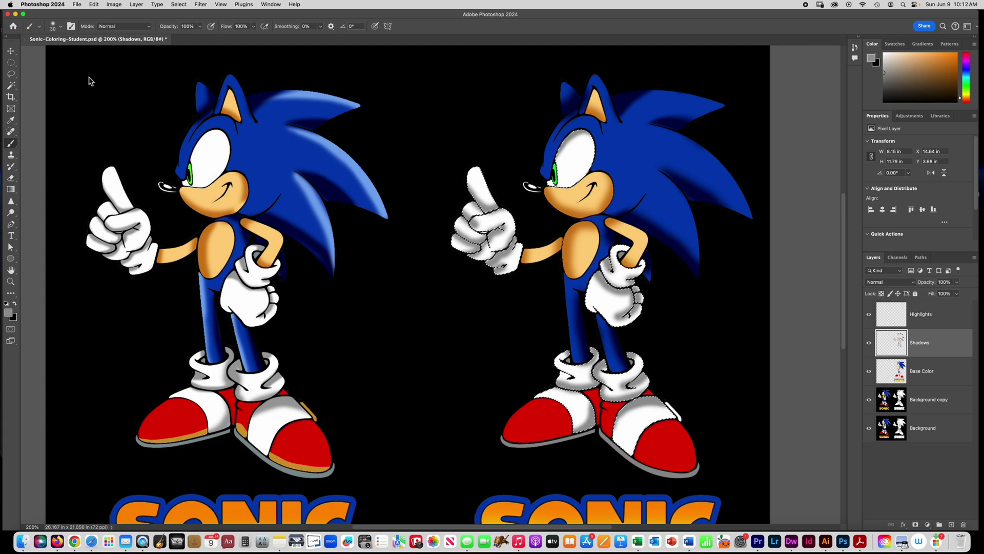
Step: Trim and soften the excess gray shading on the white areas using a 20 px Eraser
left_click(11, 178)
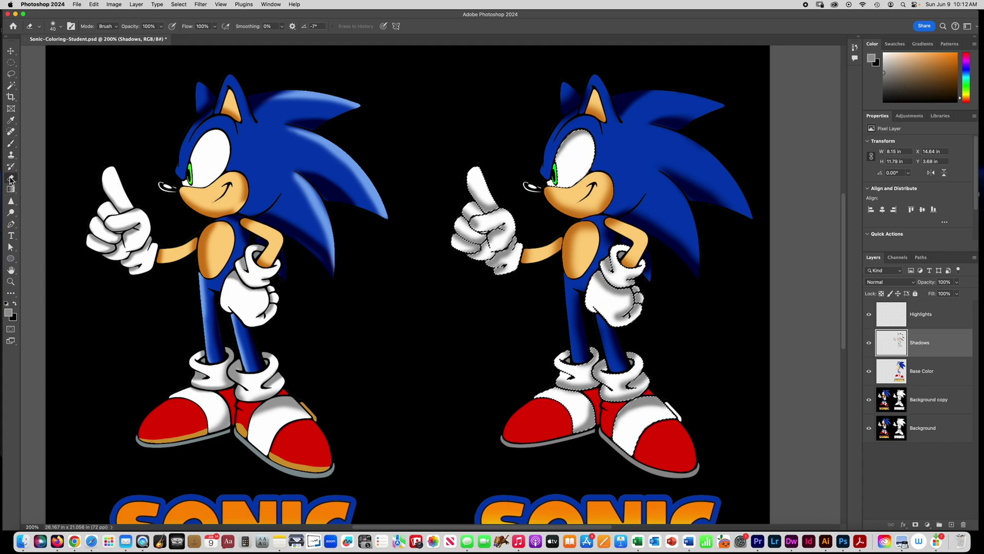
left_click(56, 26)
left_click(71, 41)
type("20")
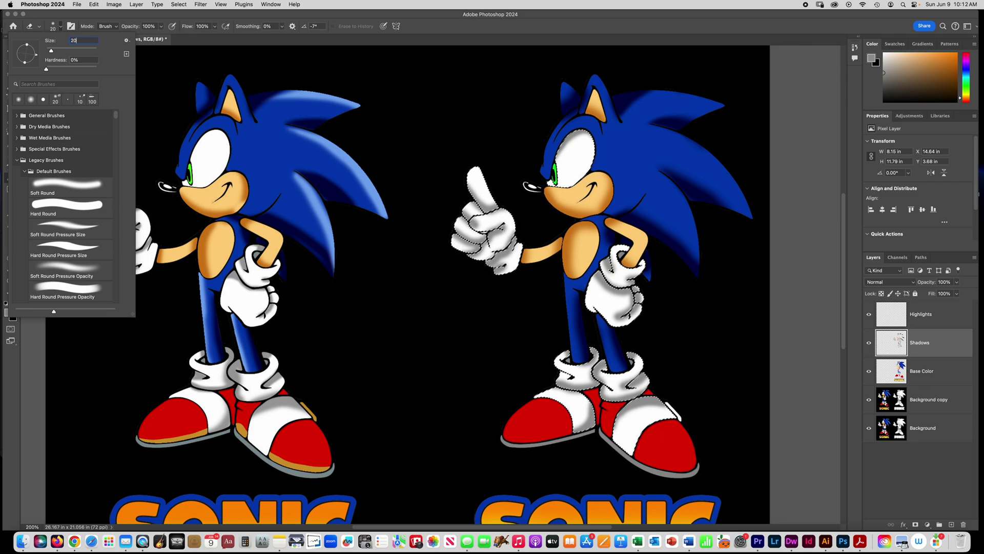
key("Return")
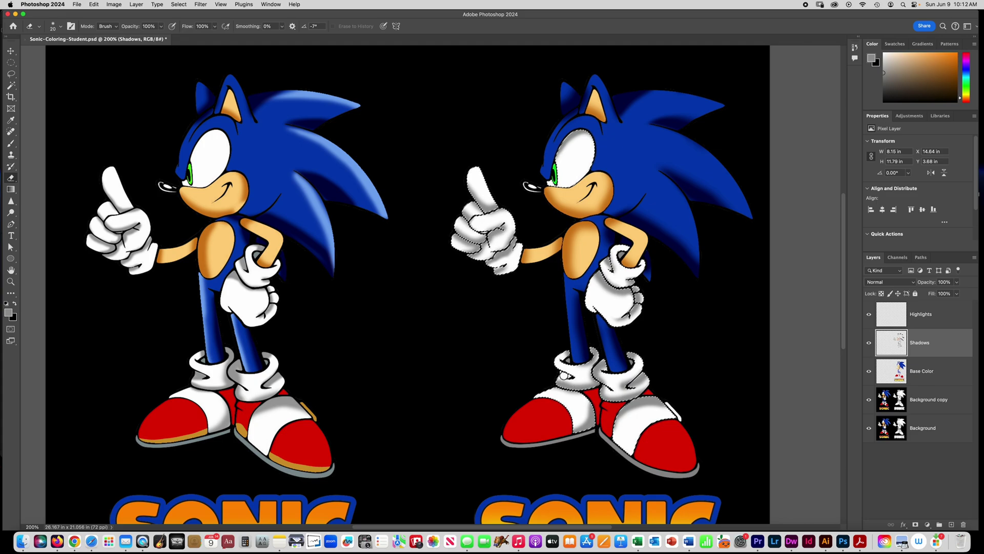
Step: Retouch the gray shading on the socks and hip glove with the Brush and Eraser, and deselect the white areas
left_click(11, 143)
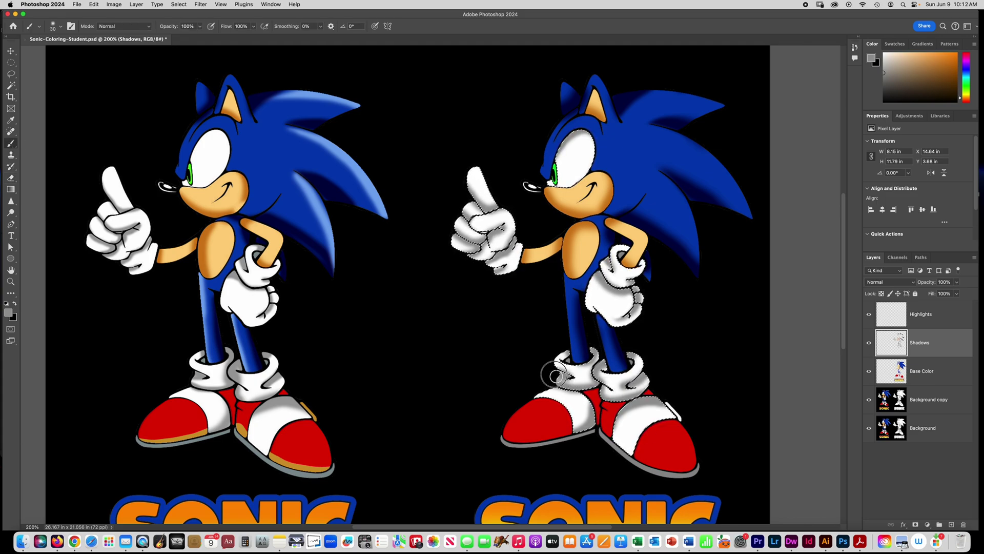
key("e")
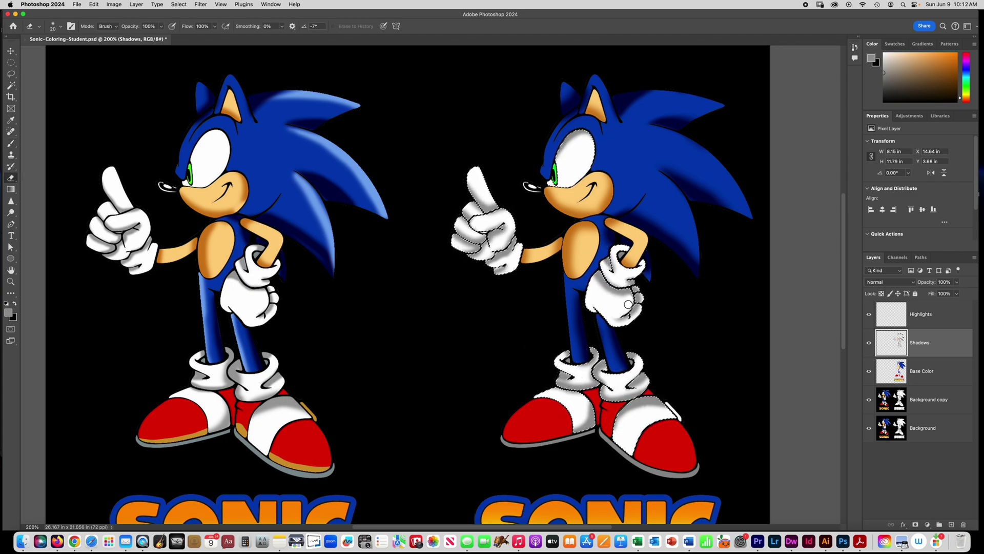
key("b")
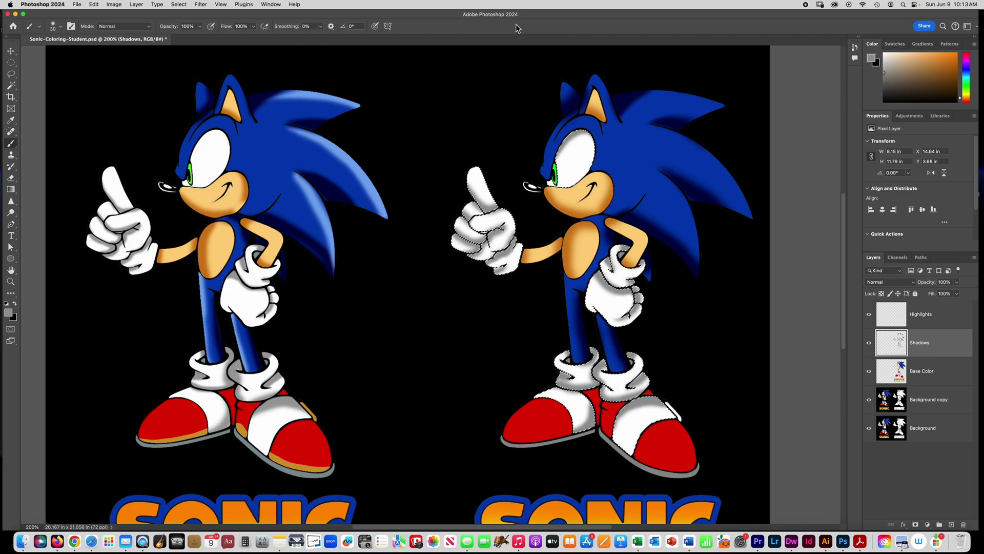
key("super+d")
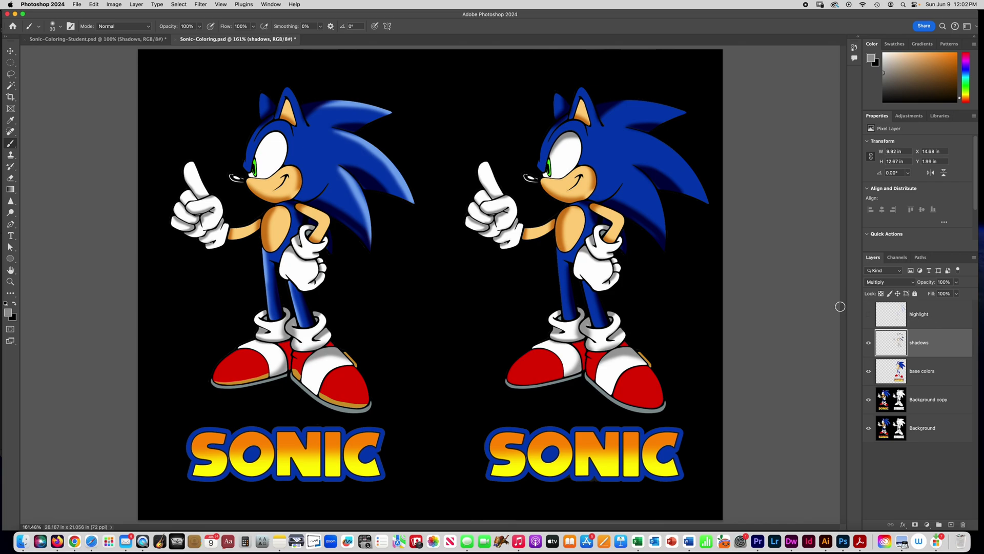
Step: Show the highlight layer in Sonic-Coloring.psd, compare the artwork with and without it, and make it the active layer
left_click(870, 315)
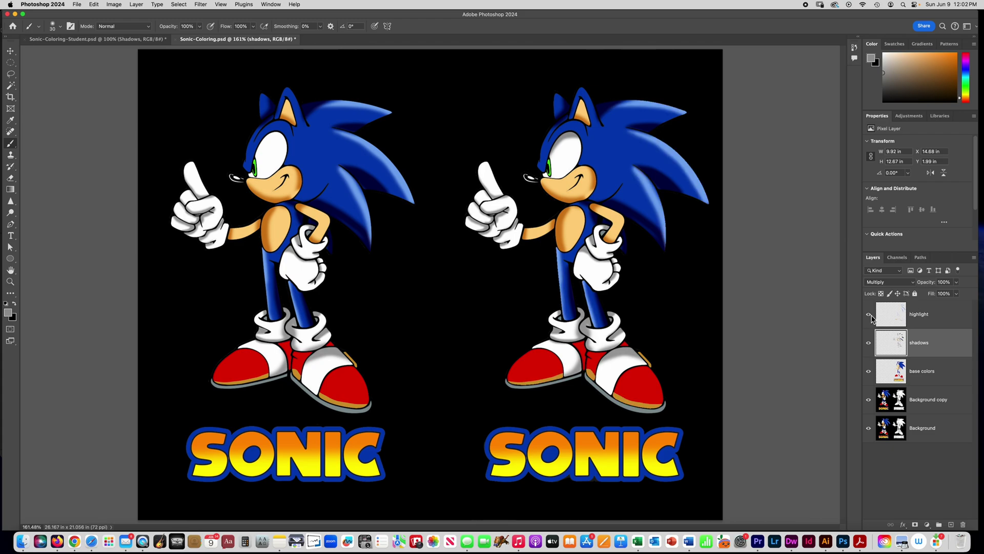
left_click(870, 315)
left_click(870, 315)
left_click(878, 318)
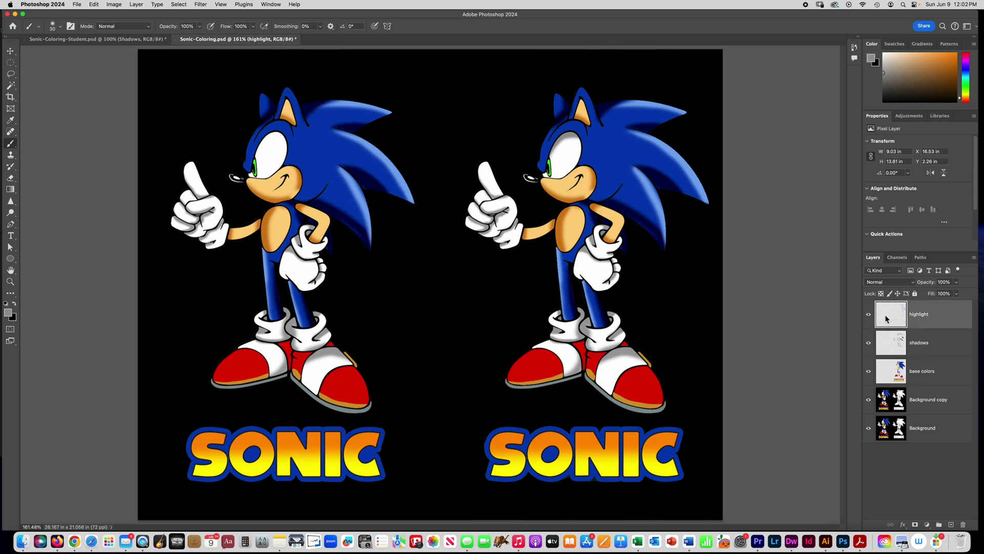
left_click(869, 316)
left_click(869, 316)
Step: Sign the artist's name in gray below the colored figure's logo using a 10 px Brush with 100% hardness, and save the file
left_click(11, 143)
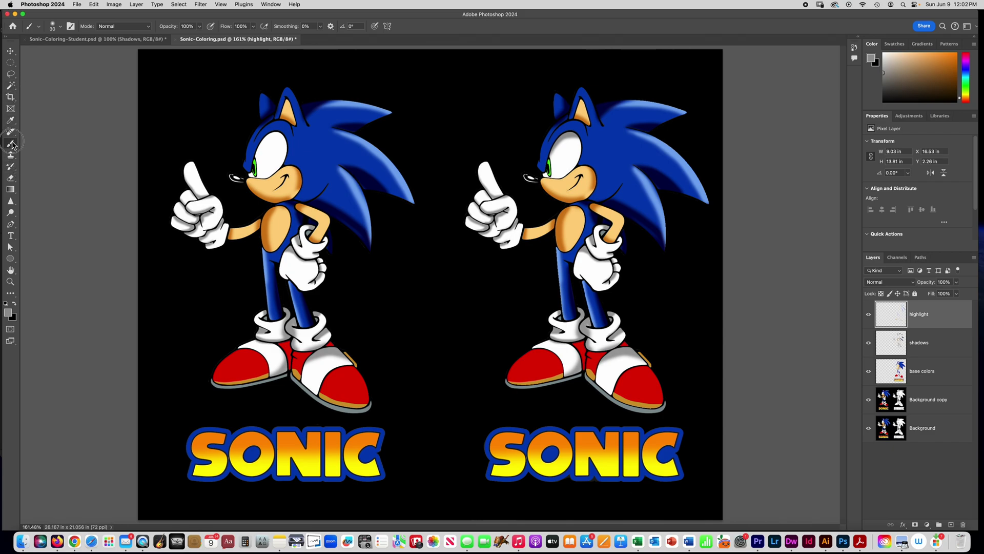
left_click(59, 26)
left_click(71, 60)
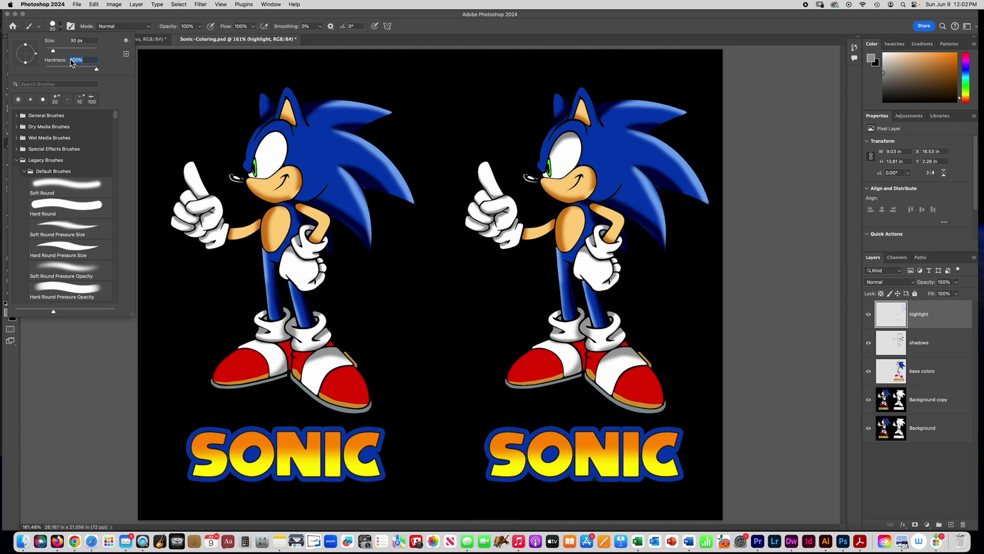
left_click(89, 41)
type("10")
double_click(86, 41)
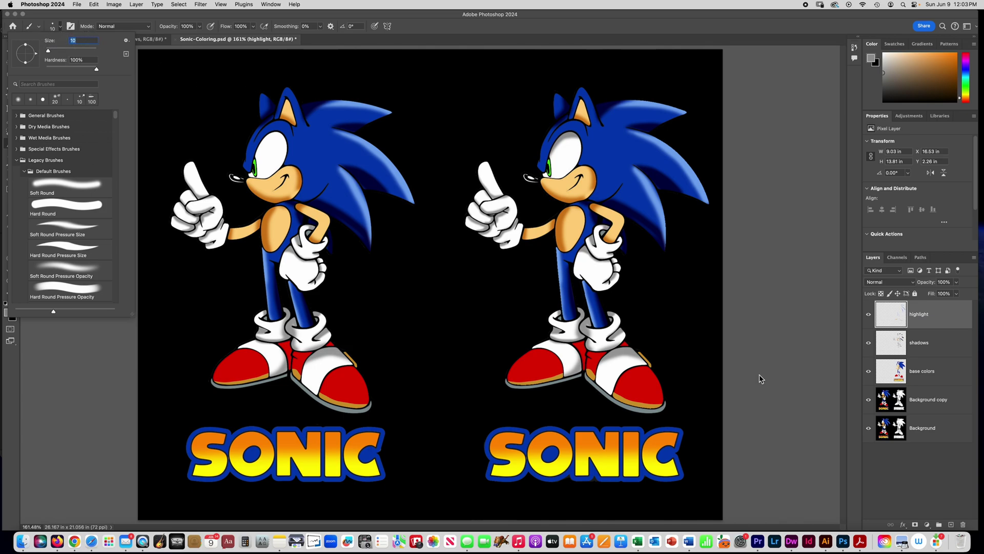
left_click(605, 493)
left_click_drag(604, 493, 695, 497)
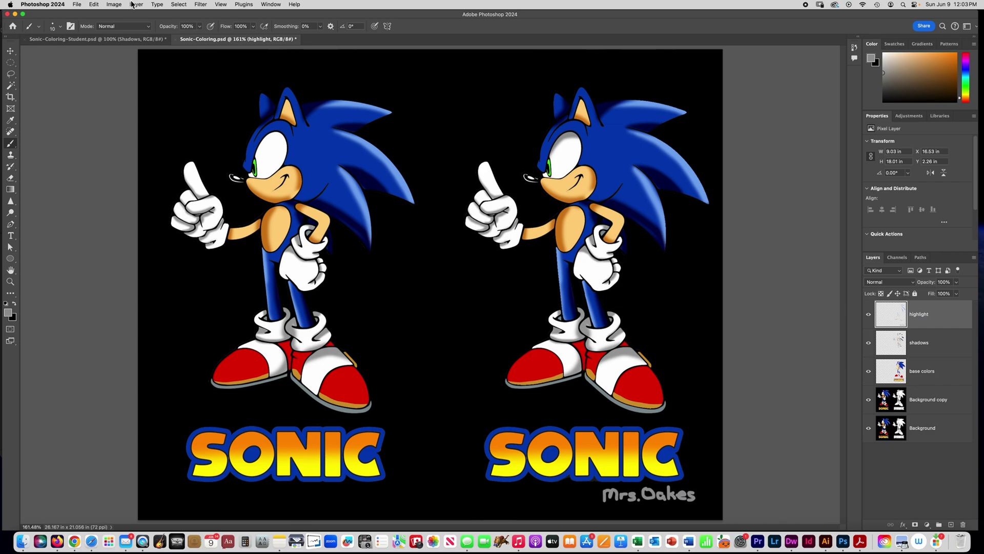
left_click(77, 5)
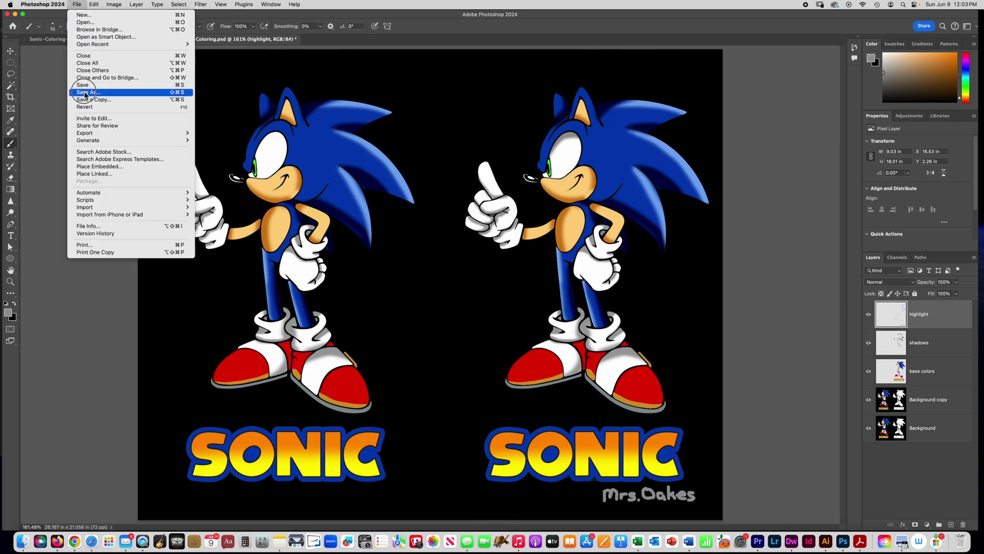
left_click(82, 86)
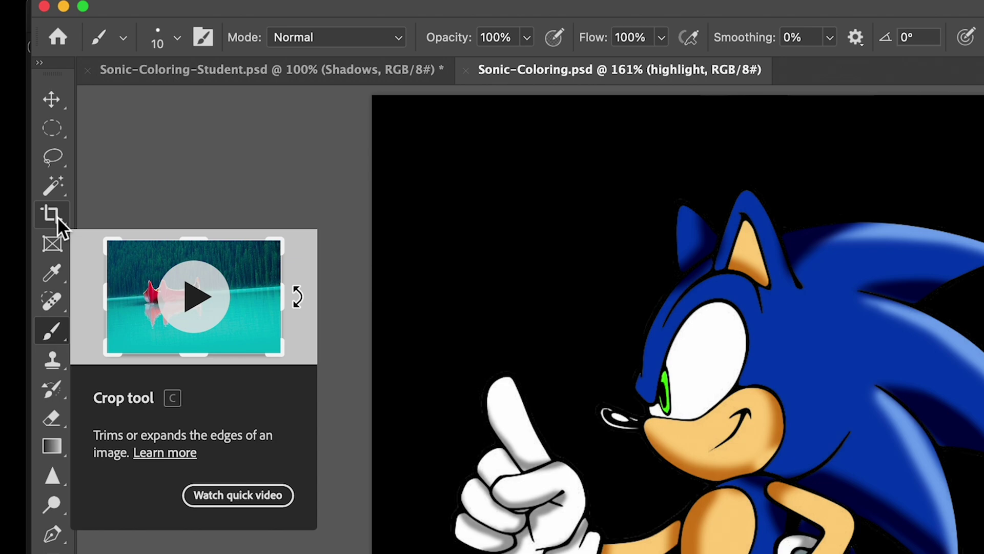
Step: Crop the canvas to only the signed figure and its logo, removing the reference figure, and save the file
left_click(55, 215)
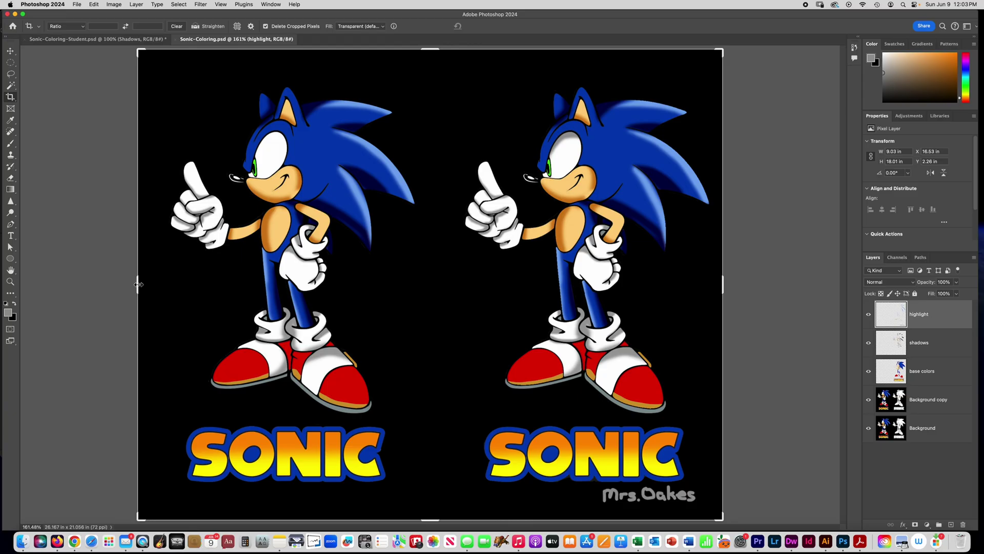
left_click_drag(165, 334, 223, 344)
left_click_drag(174, 286, 293, 284)
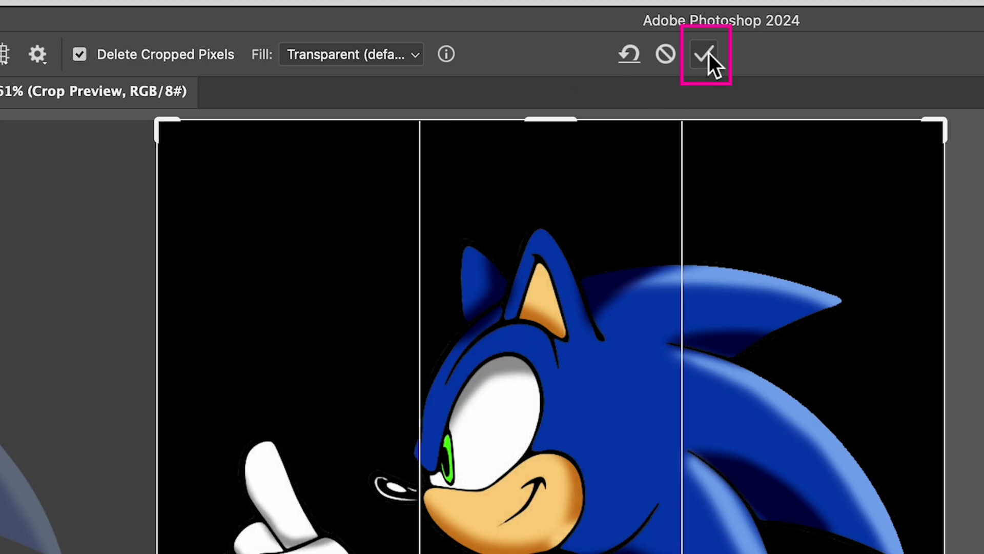
left_click(709, 55)
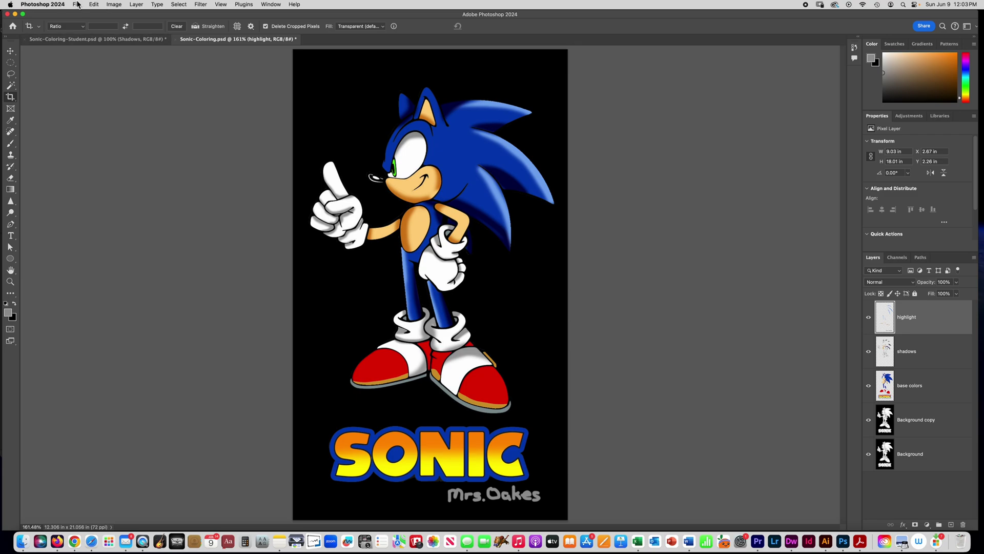
left_click(77, 4)
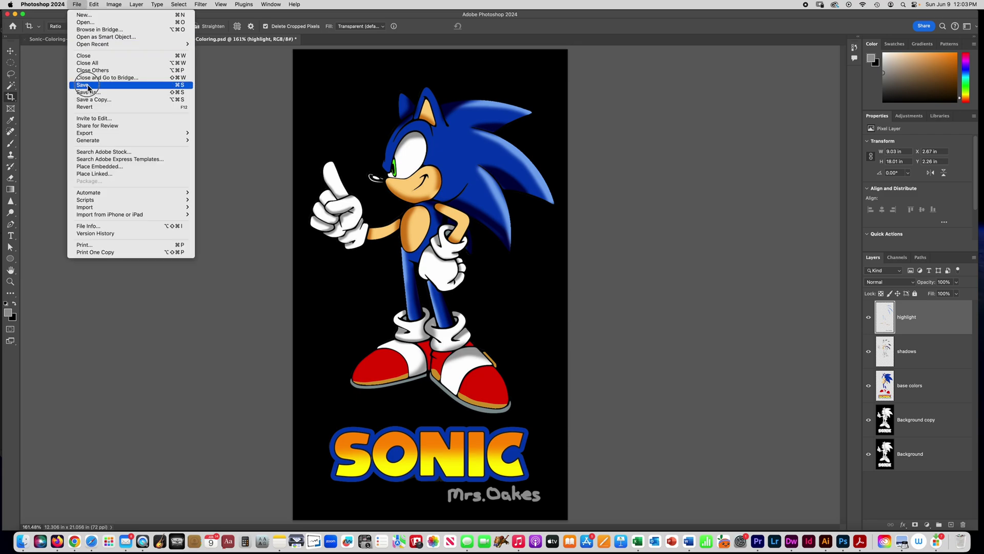